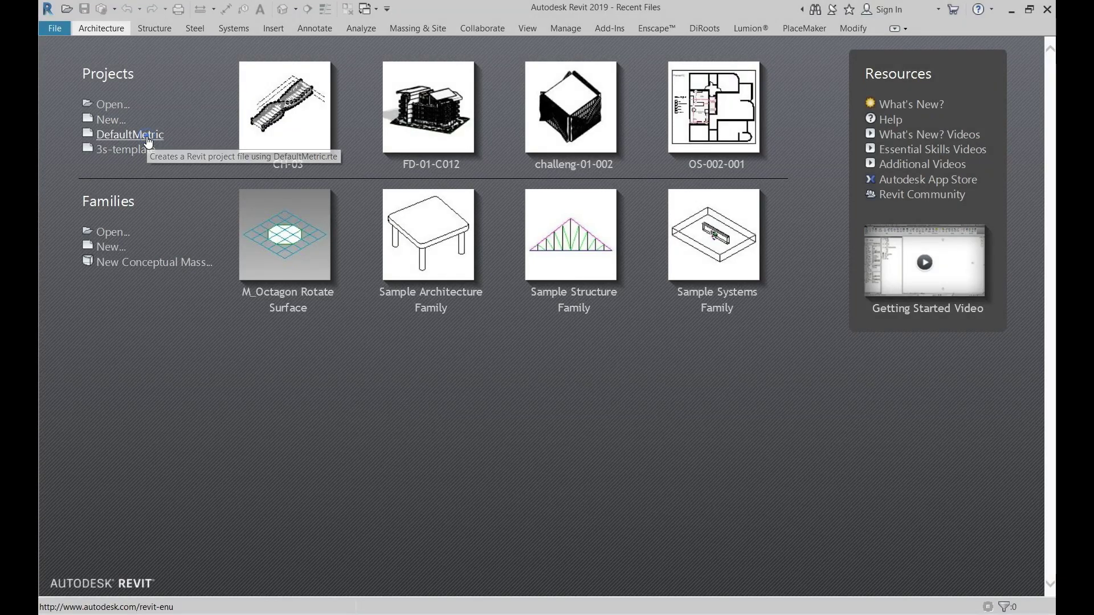
Create a project from the DefaultMetric template and set its length units to centimetres with two decimal places.
click(146, 138)
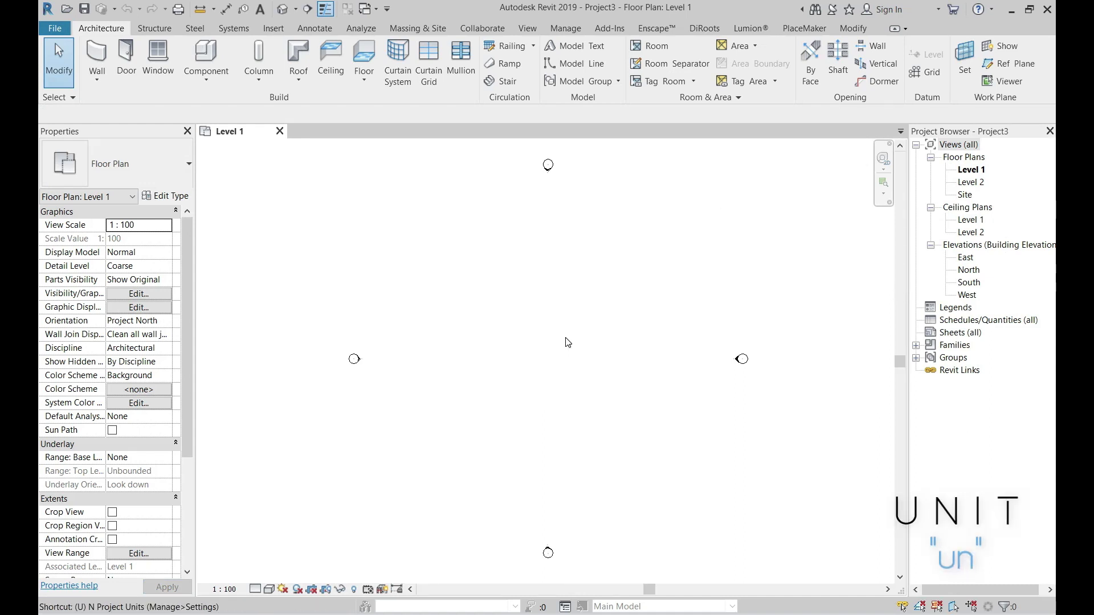
key(n)
click(567, 213)
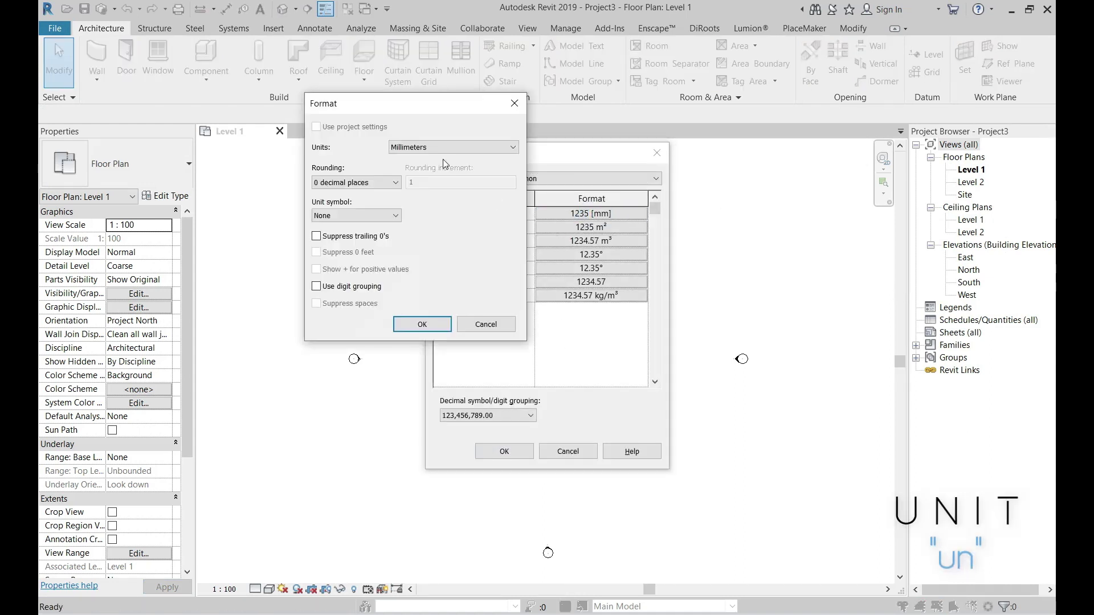
click(432, 149)
click(410, 214)
click(358, 182)
click(340, 240)
click(422, 325)
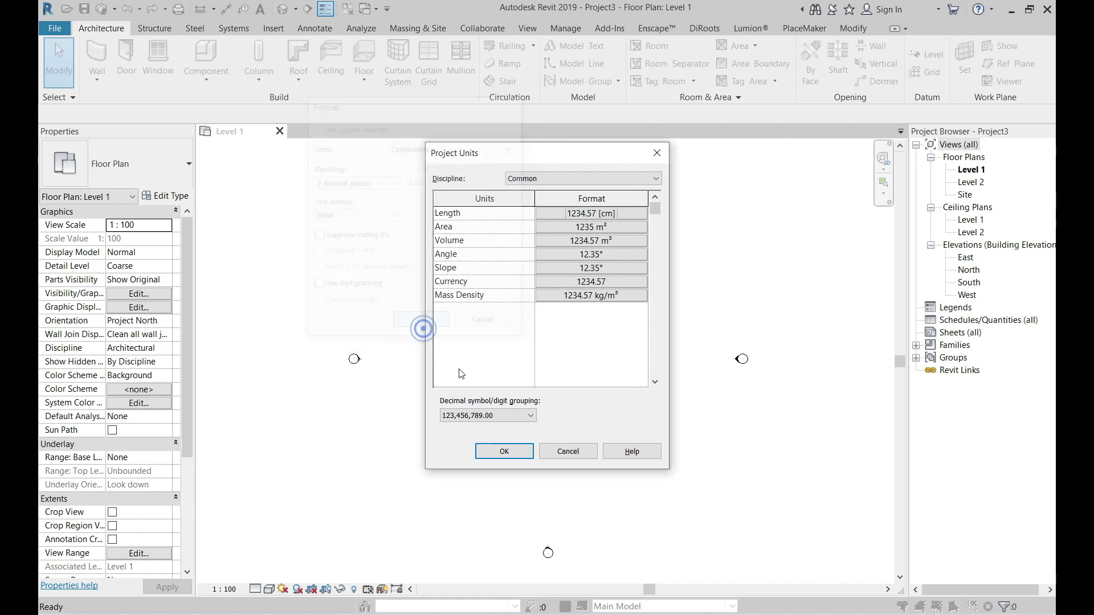
click(516, 460)
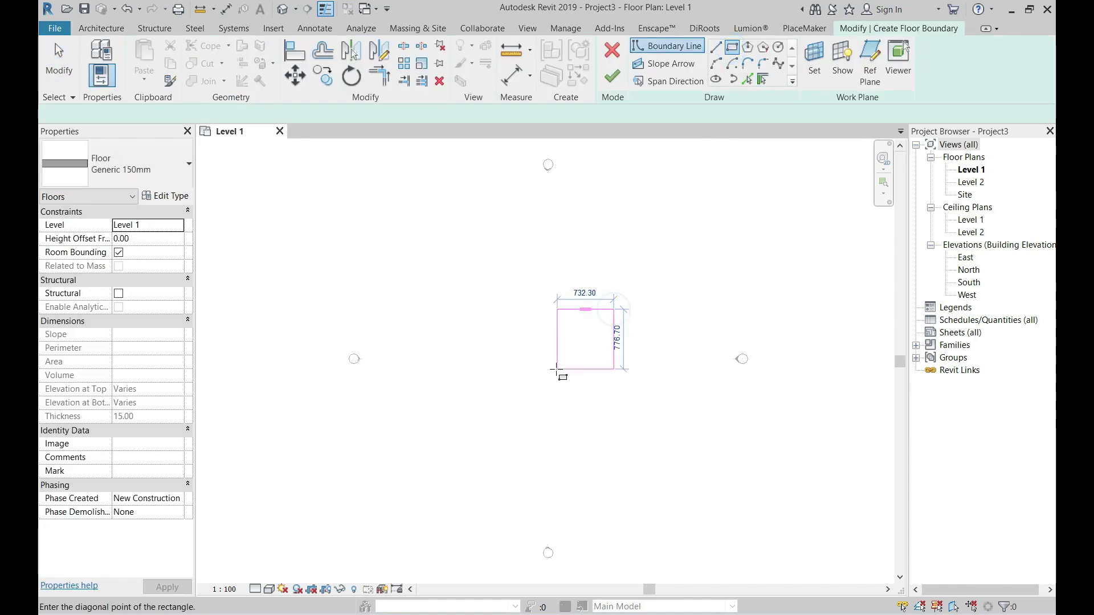
Sketch a rectangular floor boundary about 1114 by 685 cm between the elevation markers in the Level 1 plan.
scroll(550, 371, up, 1)
click(525, 360)
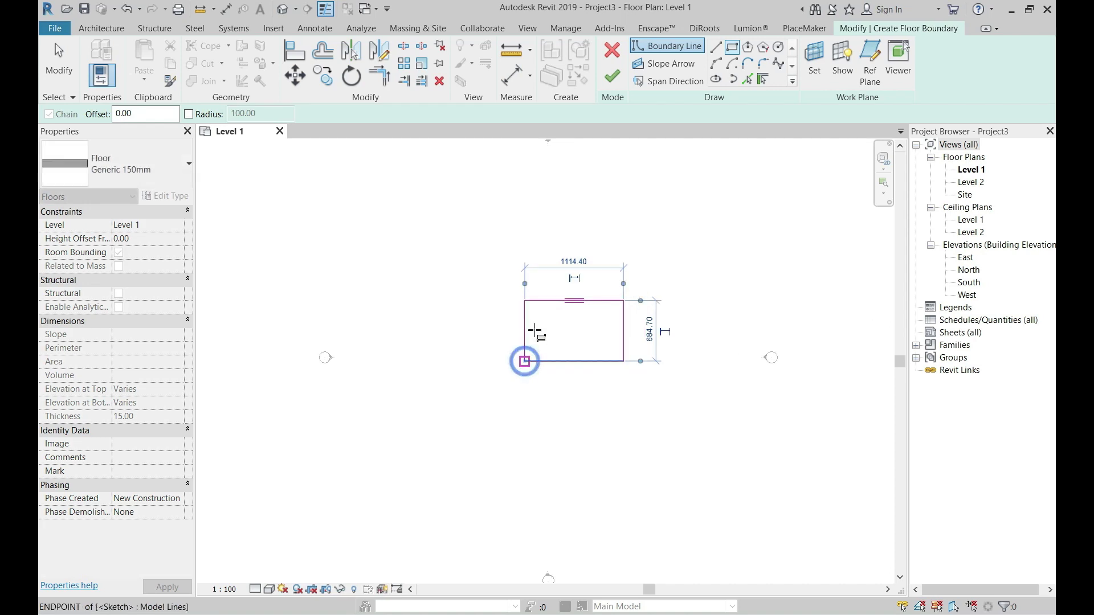
key(Escape)
key(Escape)
Set the floor boundary rectangle's width to 1200 cm and its depth to 800 cm.
click(577, 249)
text(12)
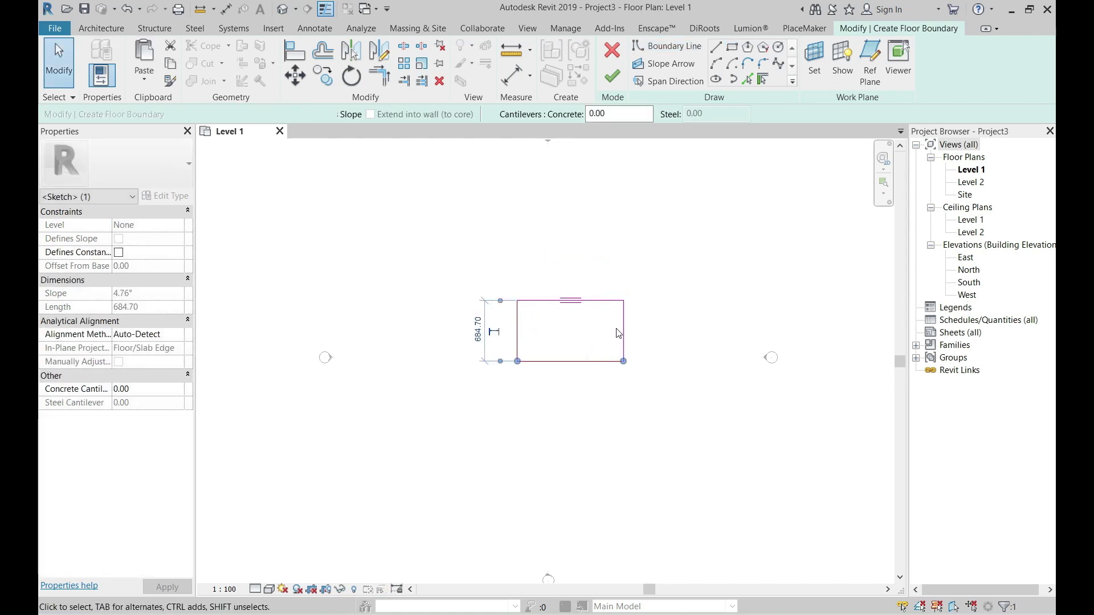
click(481, 332)
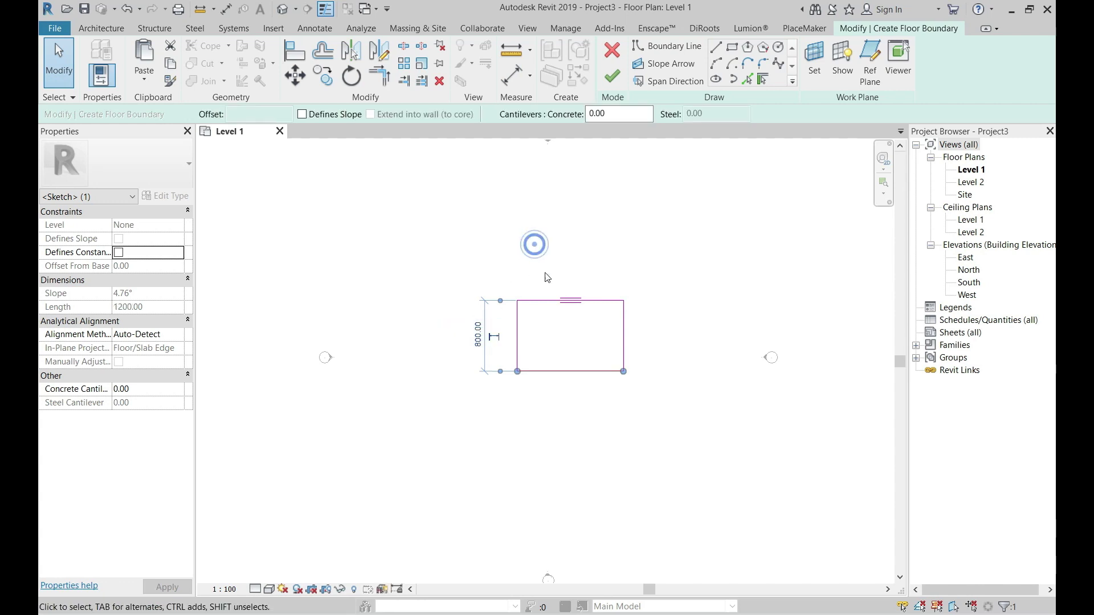
click(535, 244)
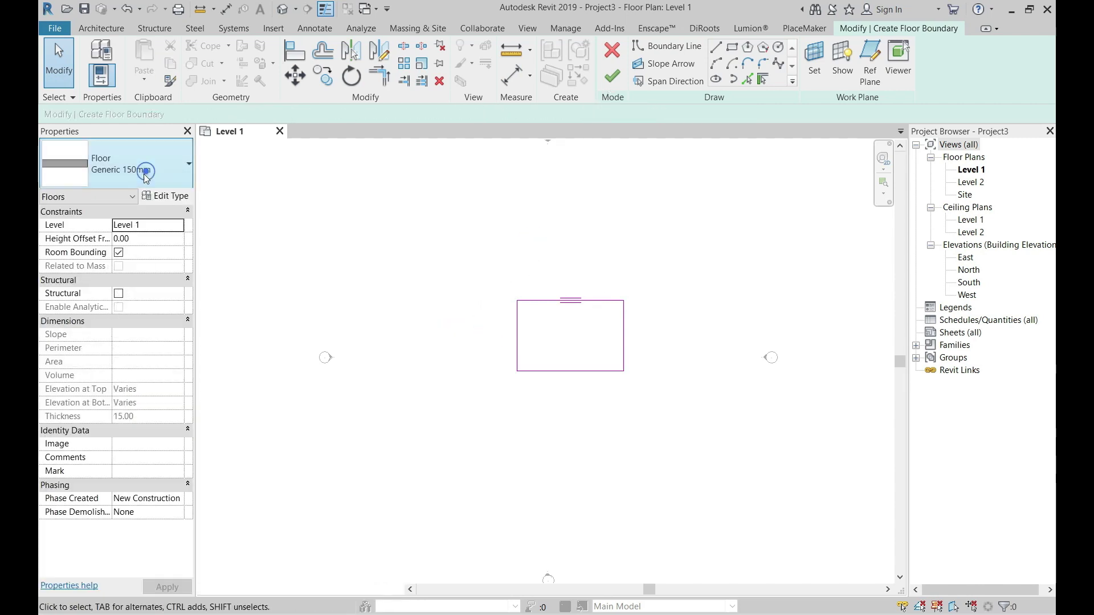
Assign the Generic 300mm type to the floor and finish its boundary sketch.
click(139, 155)
click(122, 395)
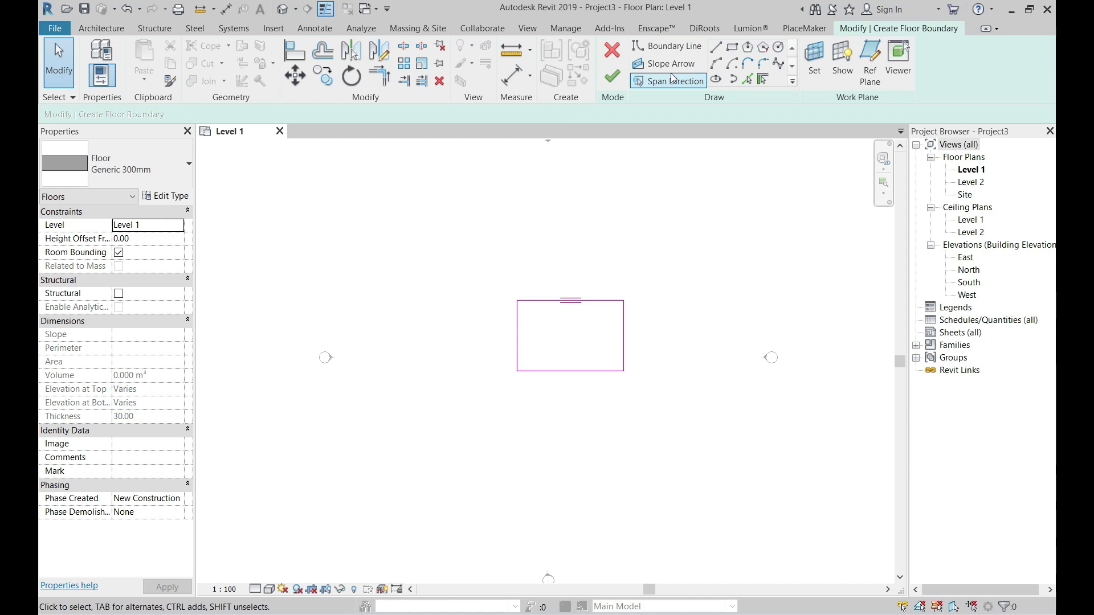
click(623, 78)
In the front-facing default 3D view, copy Level 2 upward twice at 400 cm spacing with multiple copying enabled.
click(283, 9)
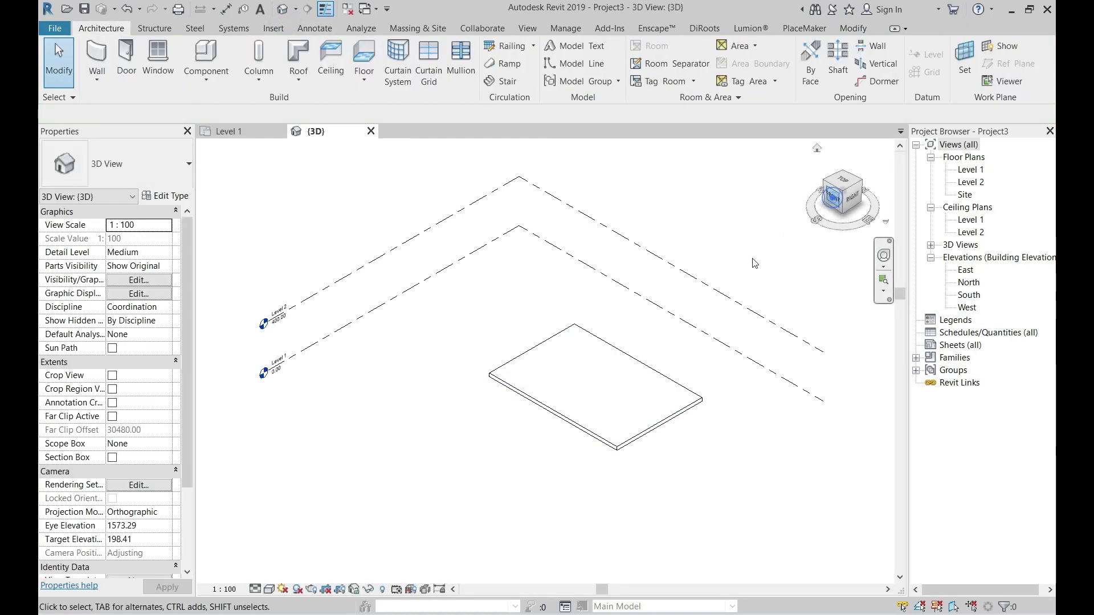
click(428, 339)
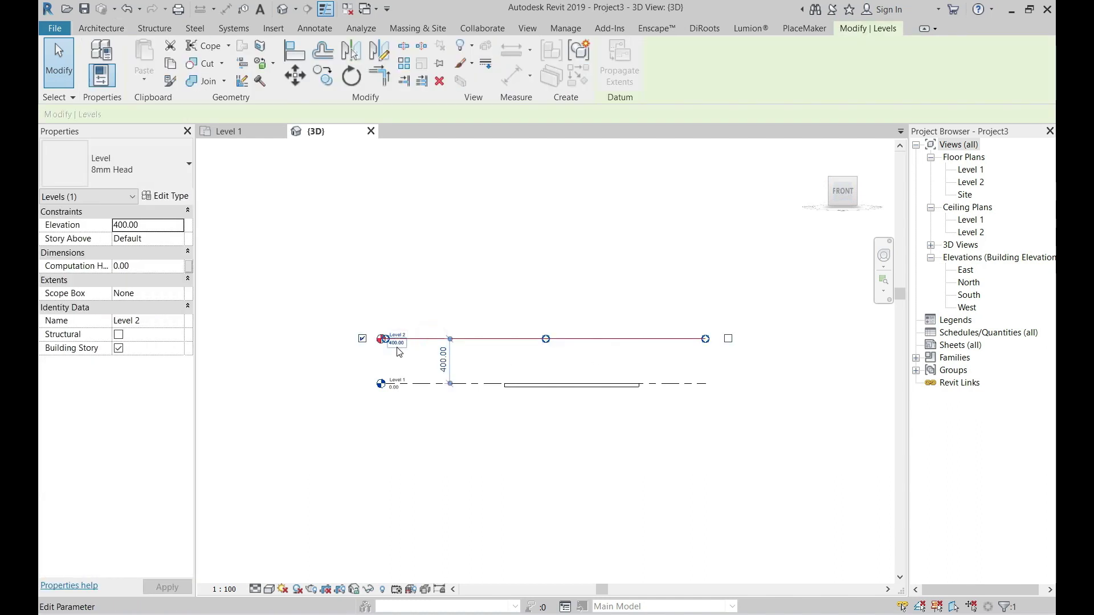
middle_drag(500, 357, 496, 368)
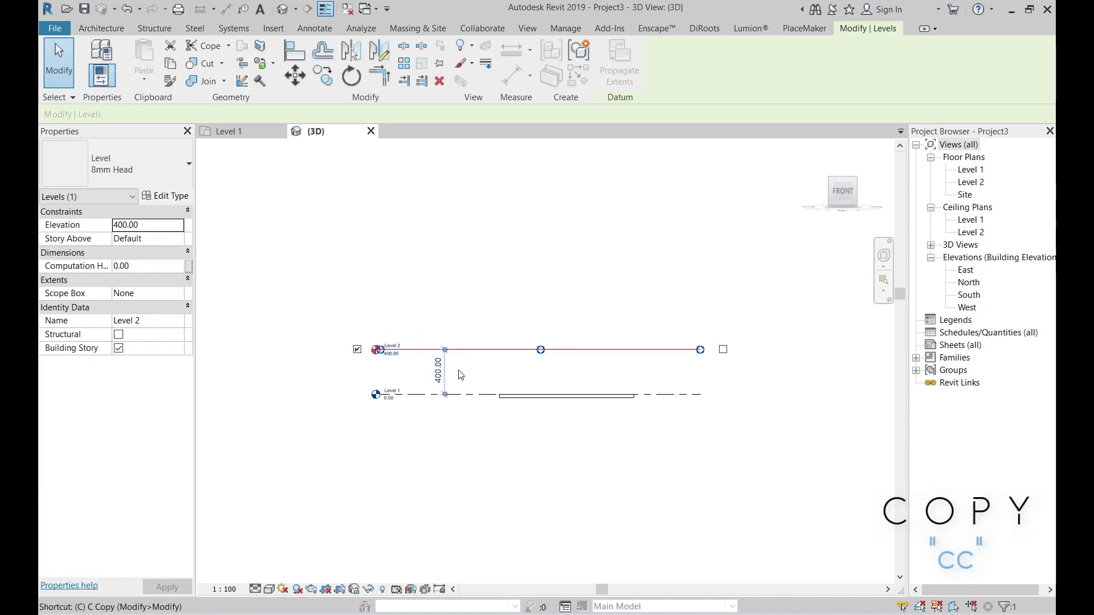
key(c)
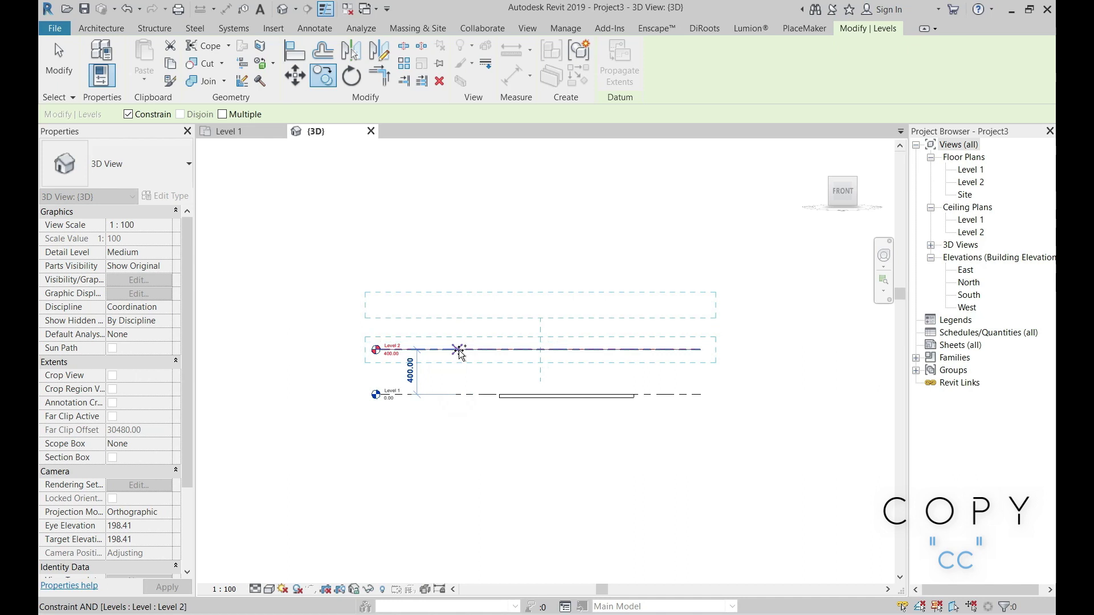
click(459, 350)
key(c)
key(c)
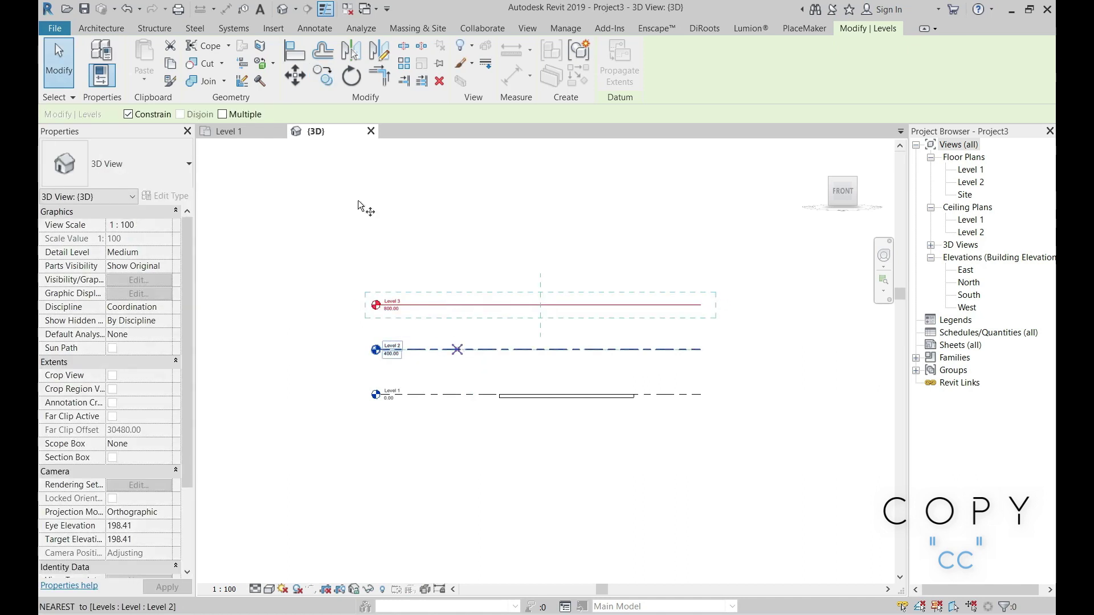
click(234, 116)
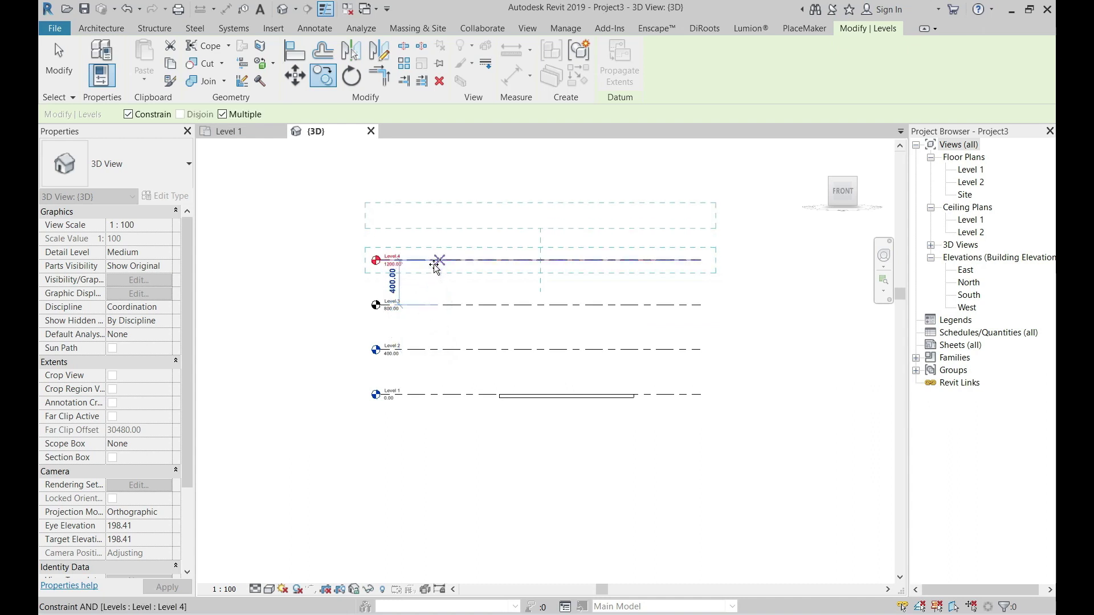
click(436, 269)
key(Escape)
key(Escape)
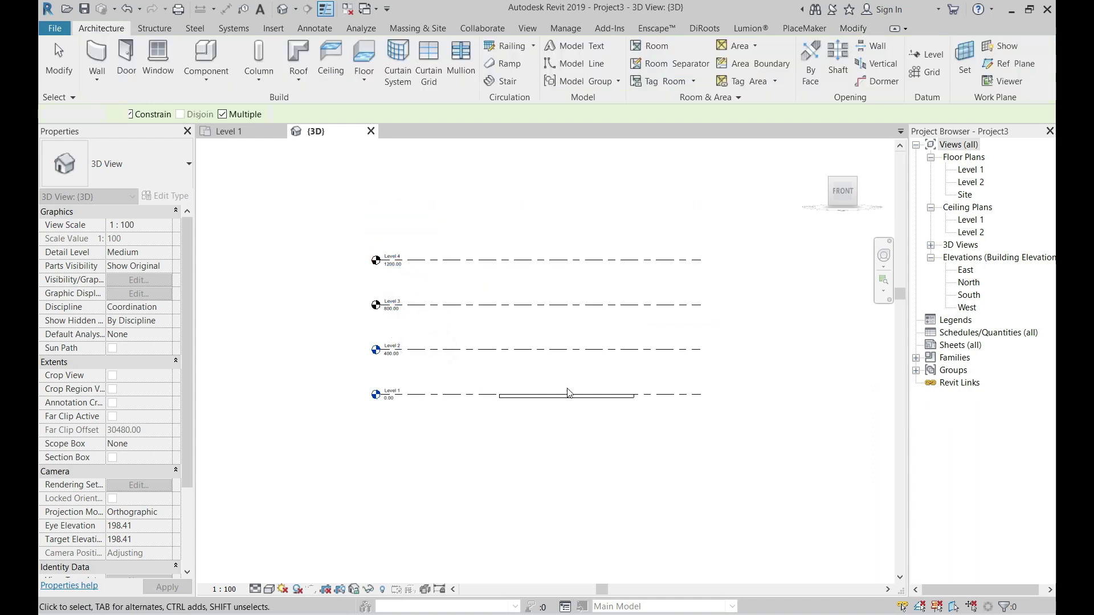
Copy the Level 1 floor slab and paste it aligned to Levels 2, 3 and 4.
click(572, 396)
shift+middle_drag(572, 409, 501, 498)
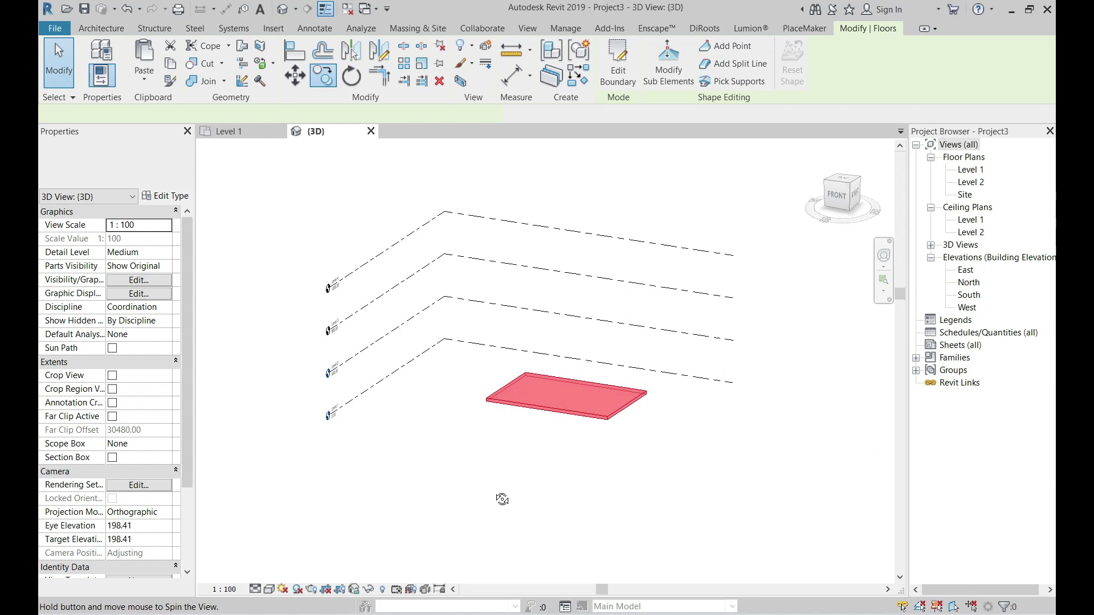
click(153, 86)
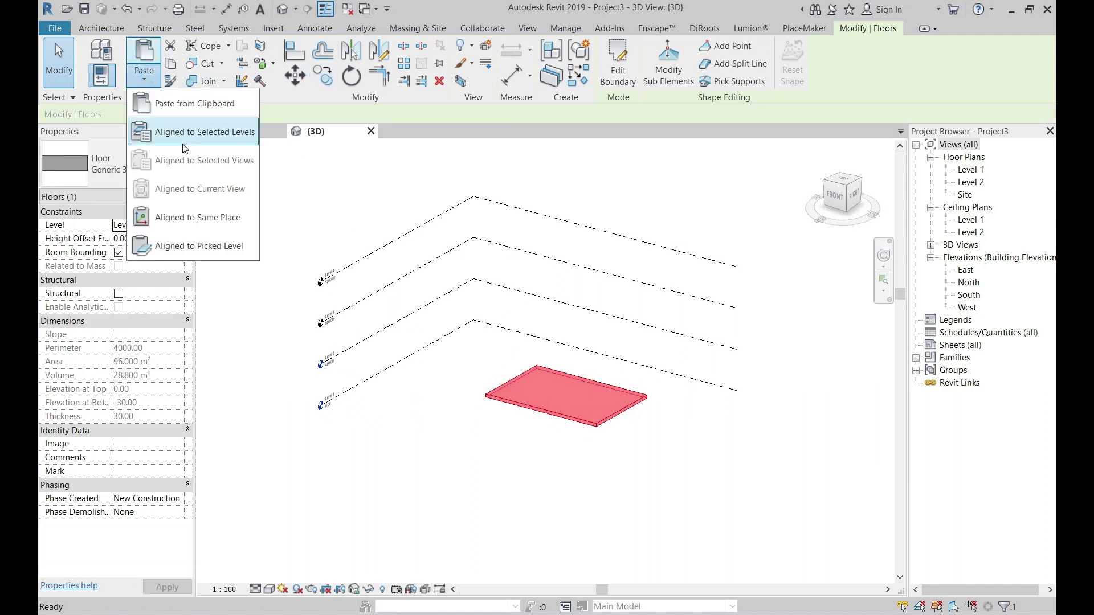
click(215, 126)
drag(387, 142, 387, 154)
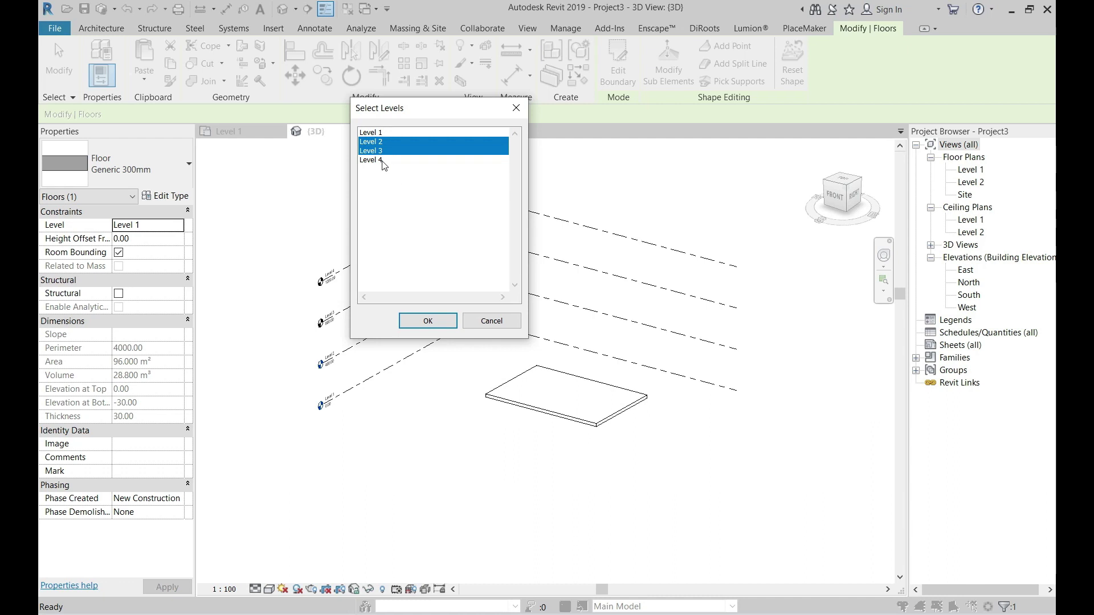
click(428, 321)
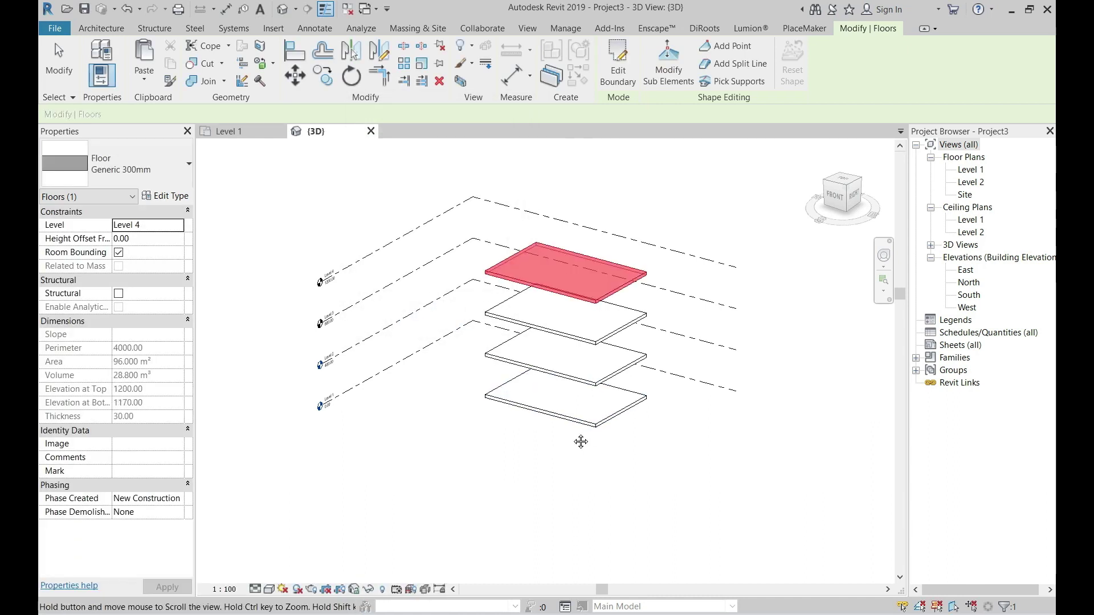
Set up a new wall from Level 1 up to Level 2 with a -30 cm top offset and Finish Face: Exterior location line.
middle_drag(577, 437, 566, 437)
key(w)
key(a)
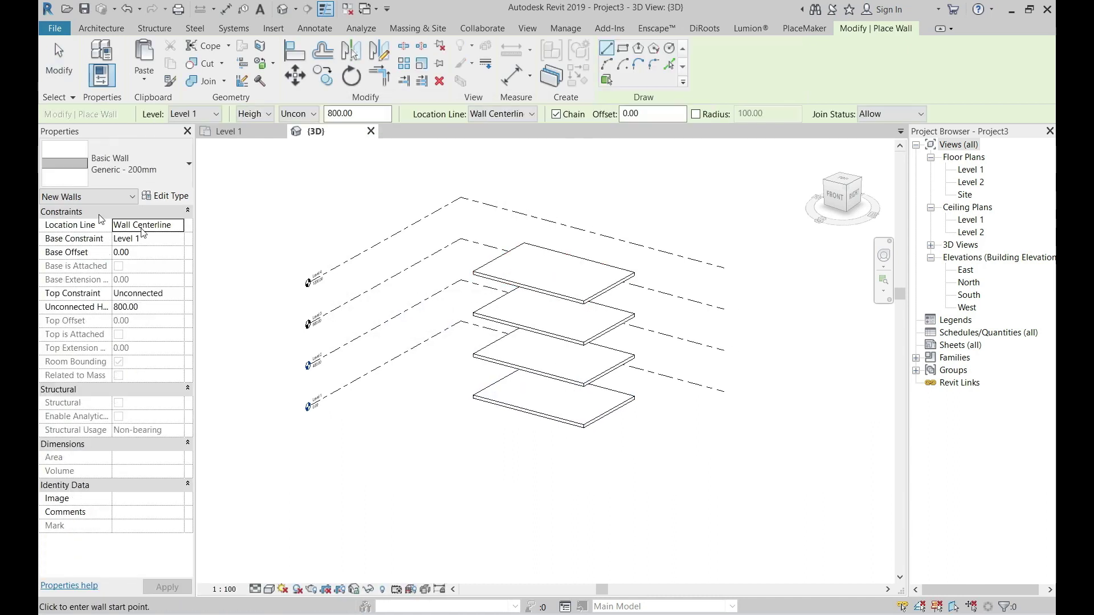
click(178, 293)
click(165, 328)
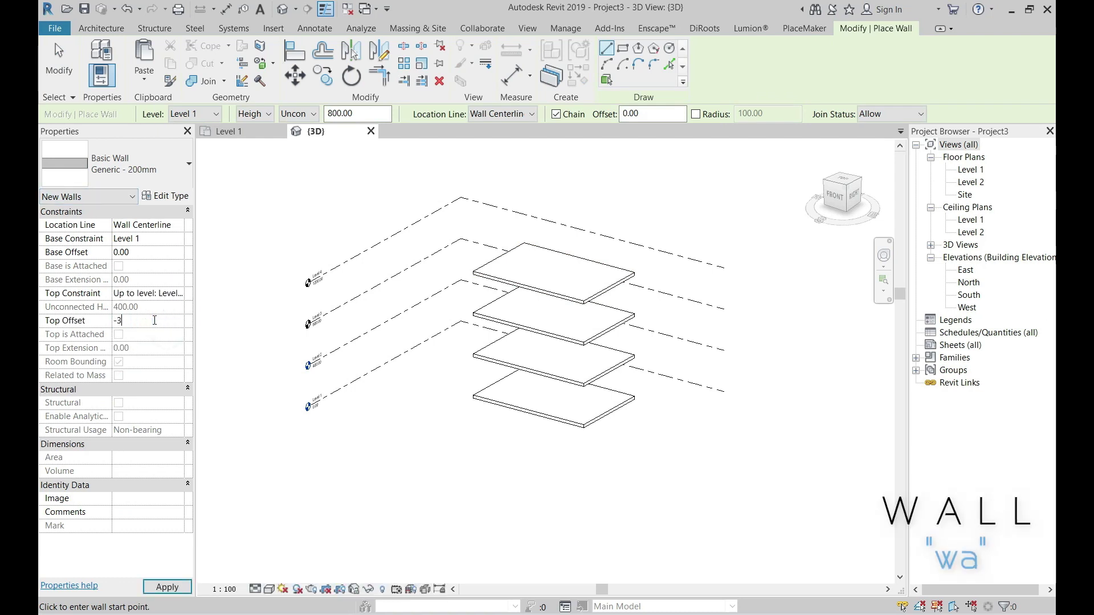
click(490, 114)
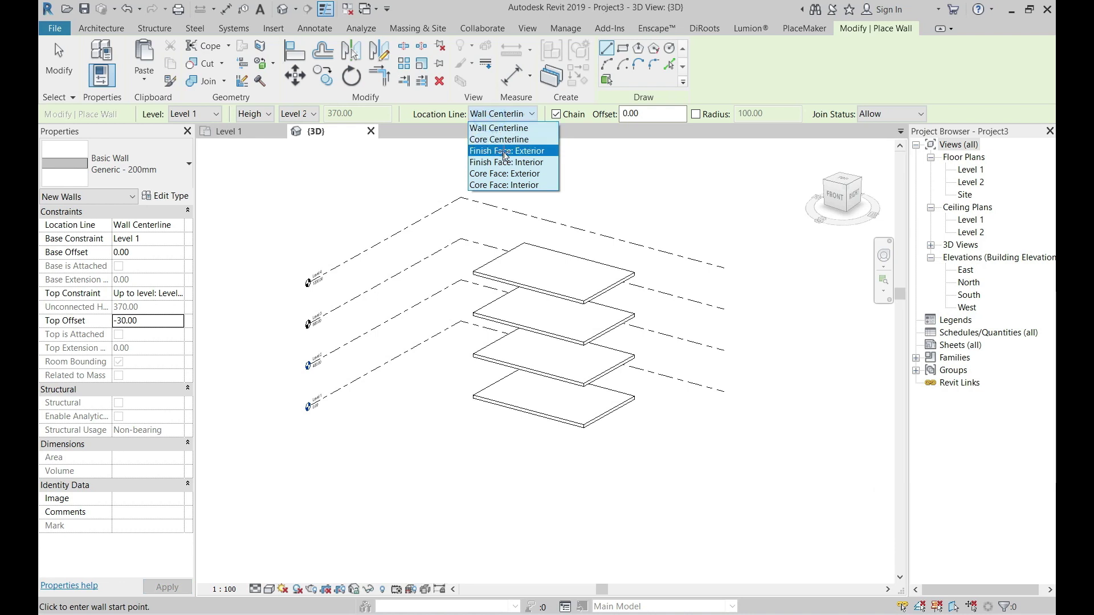
click(504, 151)
Place the walls along all four edges of the lowest floor slab by picking its edge chain.
click(670, 64)
scroll(604, 420, up, 5)
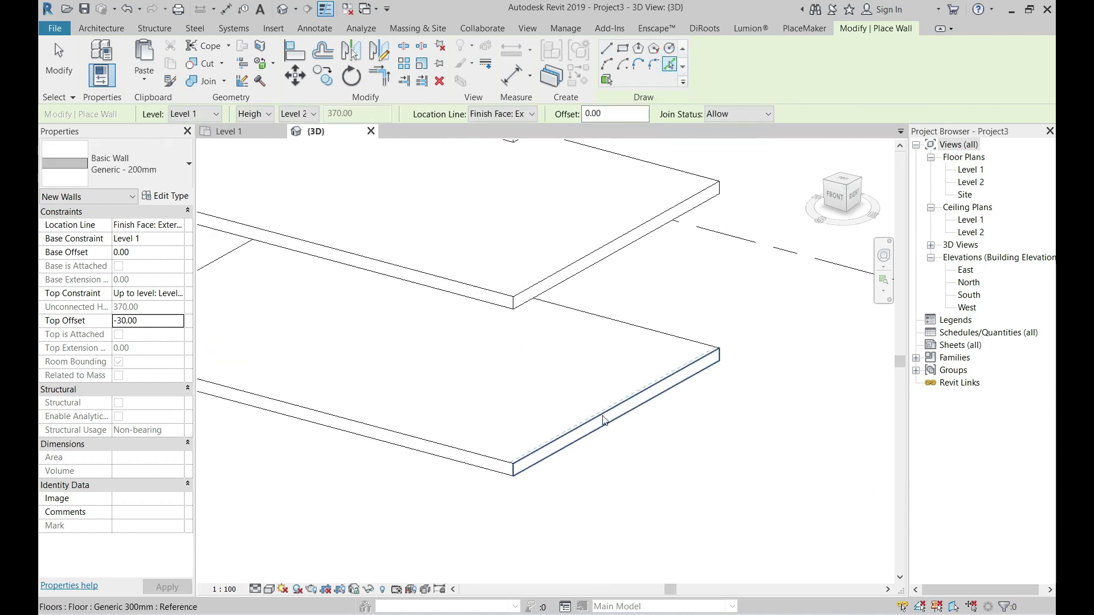
click(604, 420)
key(Escape)
key(Escape)
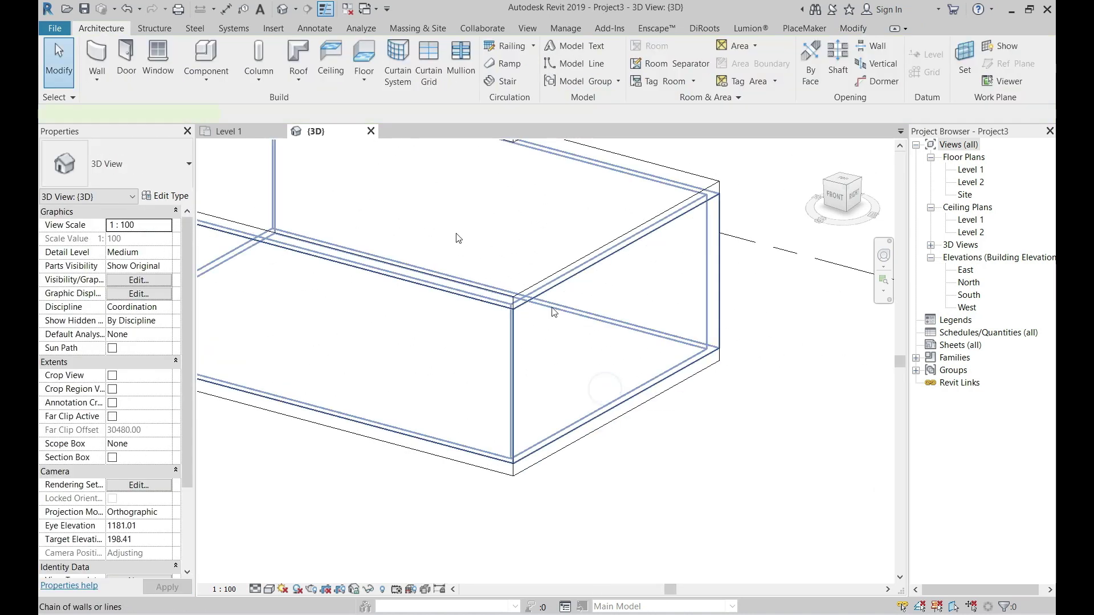
Copy the four Level 1 walls and paste them aligned to Levels 2 and 3.
click(554, 312)
click(177, 65)
click(144, 76)
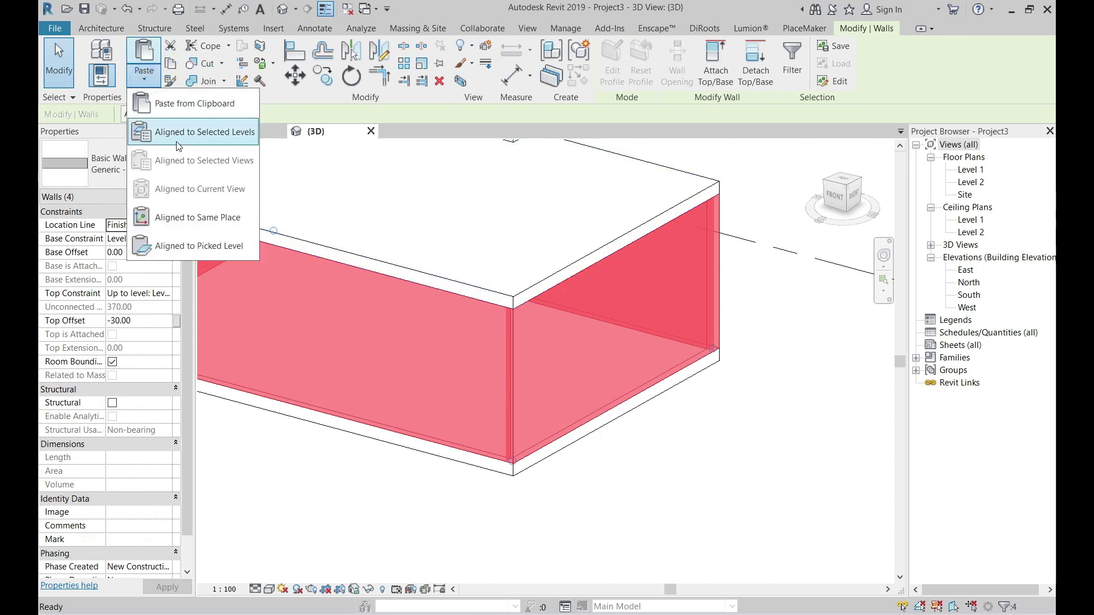
click(180, 132)
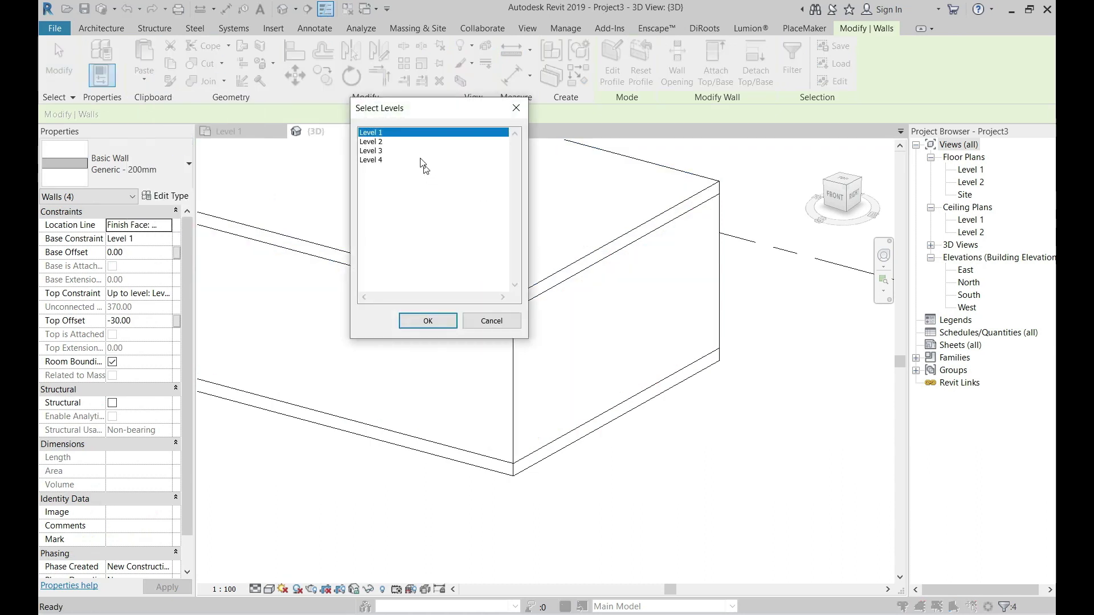
click(433, 321)
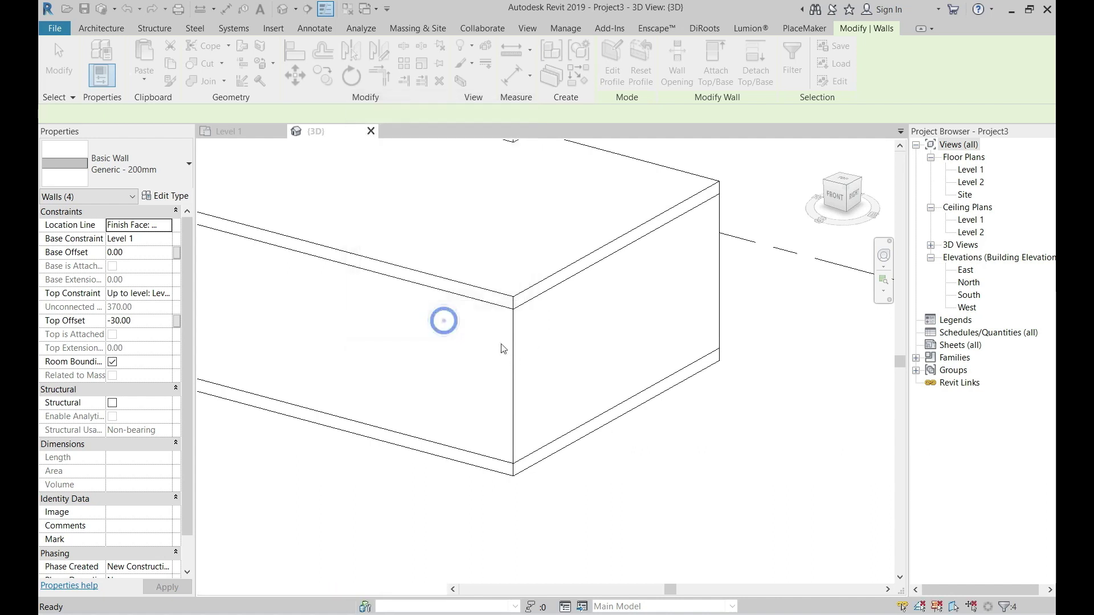
scroll(445, 317, down, 3)
middle_drag(526, 400, 528, 412)
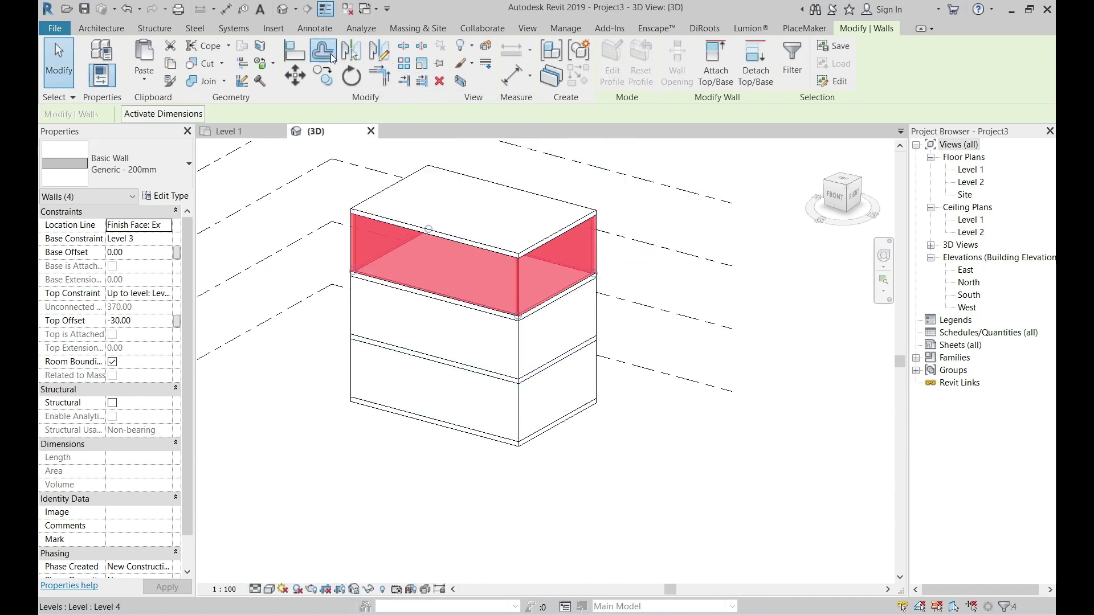
Offset the front and right walls of the lowest storey inward by 100 cm without keeping copies.
click(331, 55)
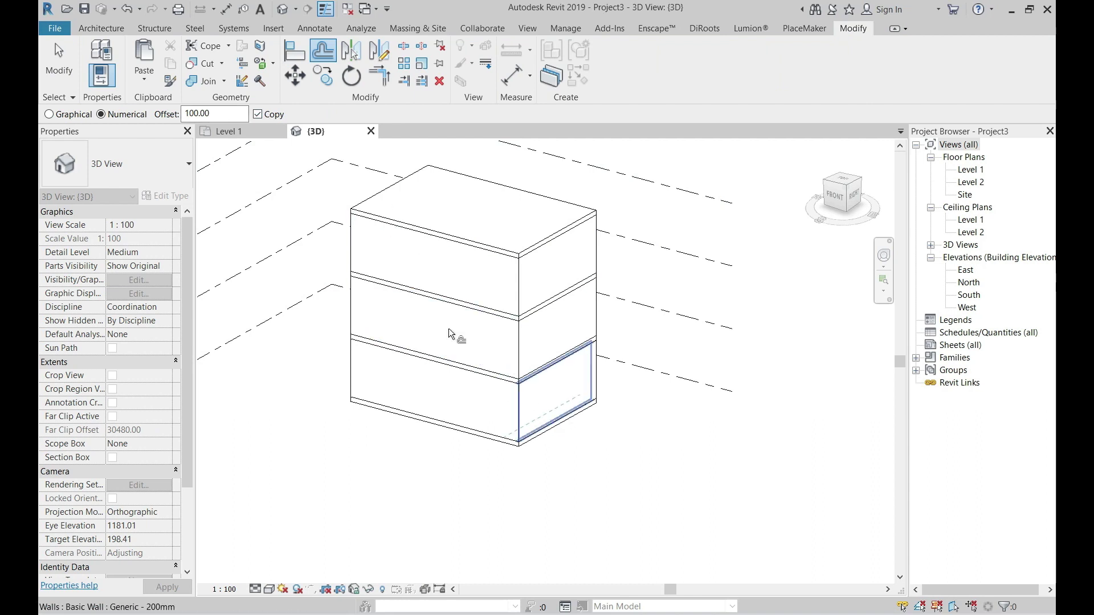
click(265, 115)
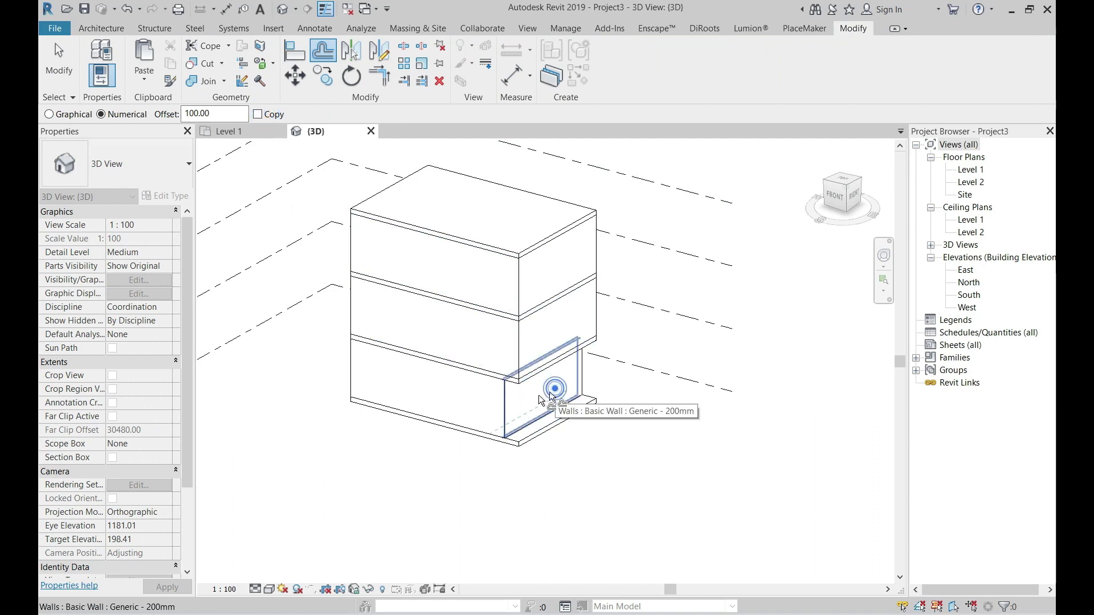
click(538, 395)
click(464, 400)
key(Escape)
scroll(517, 444, down, 1)
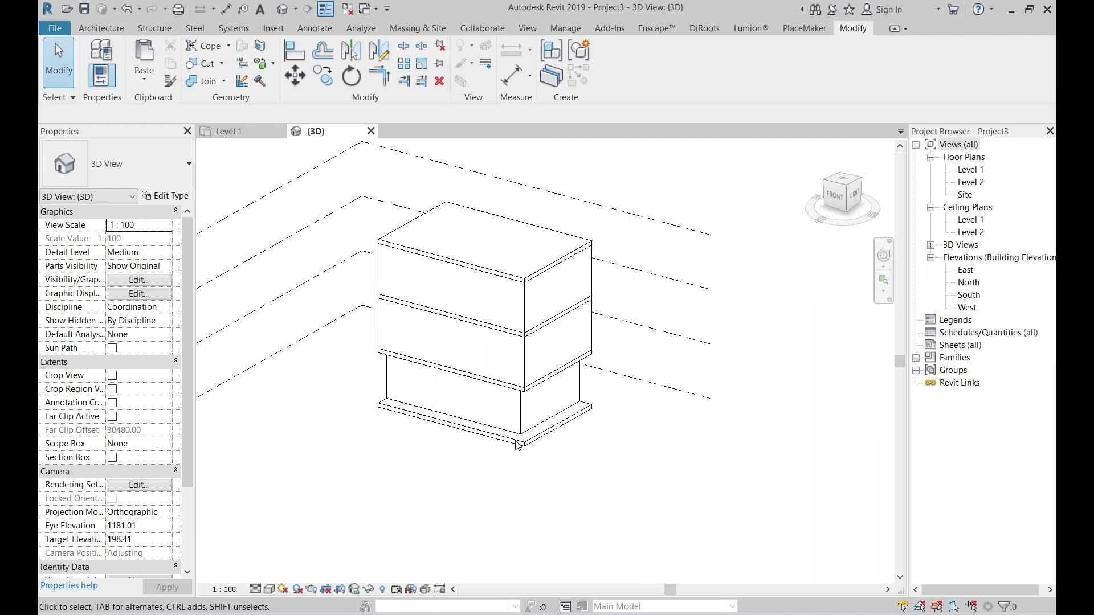
Extend the lowest storey's left wall to the front edge of the floor slab with Trim/Extend Multiple Elements.
key(x)
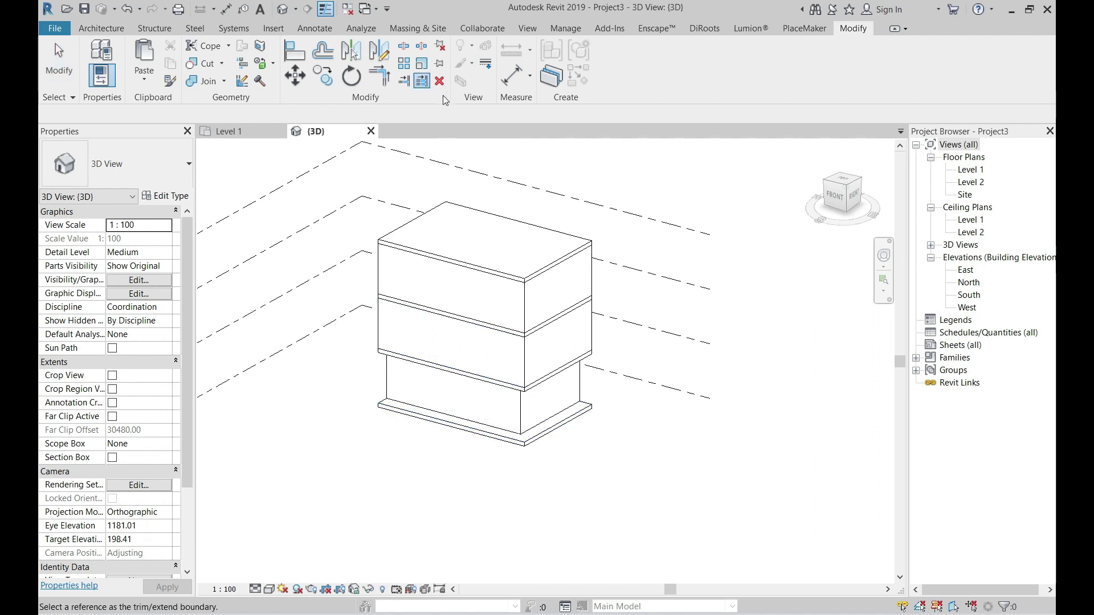
shift+middle_drag(468, 374, 815, 418)
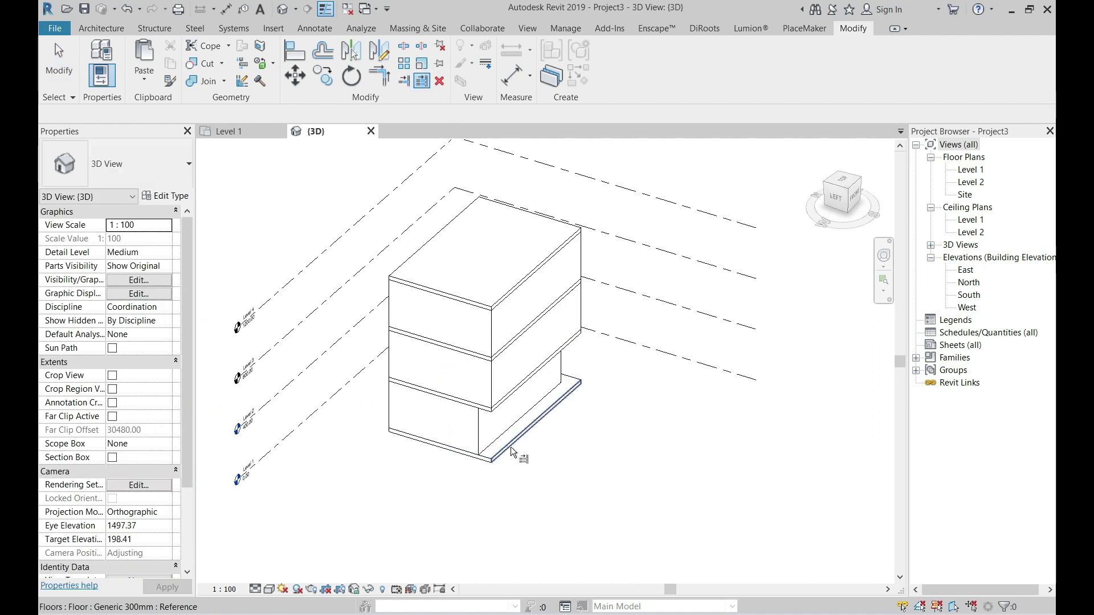
click(510, 447)
click(463, 436)
shift+middle_drag(461, 435, 488, 481)
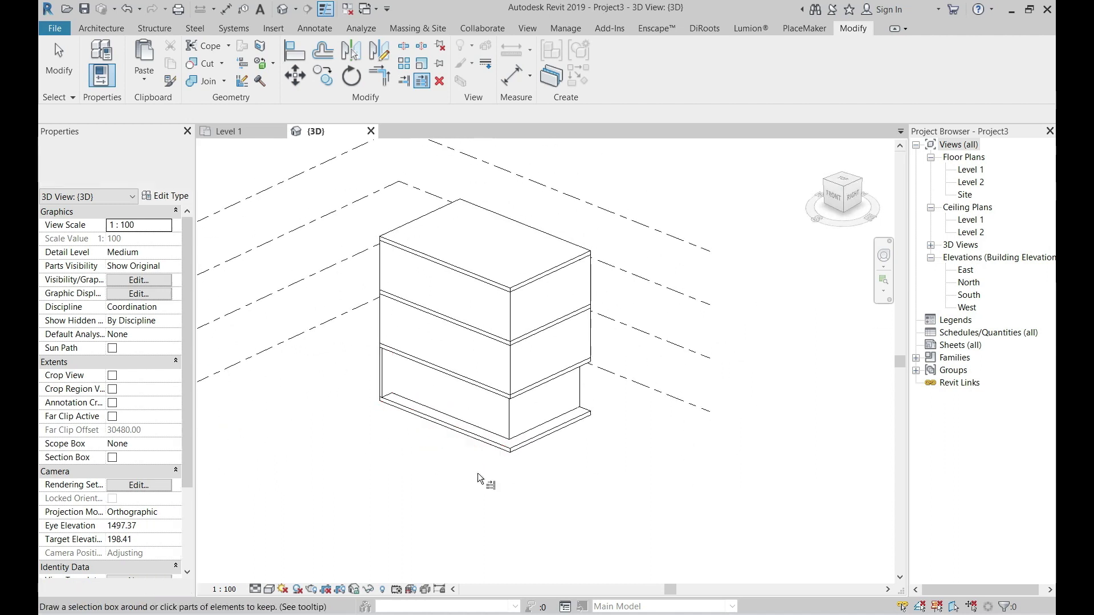
Extend the lowest storey's rear wall to the right edge of the floor slab with Trim/Extend Multiple Elements.
click(584, 391)
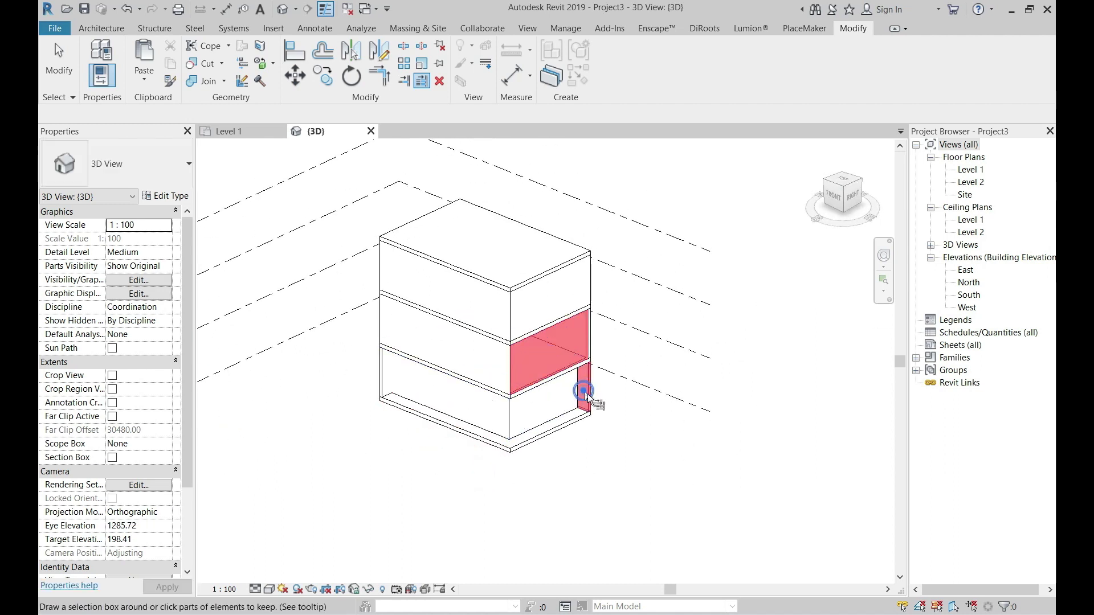
key(Escape)
key(Escape)
shift+middle_drag(586, 447, 652, 451)
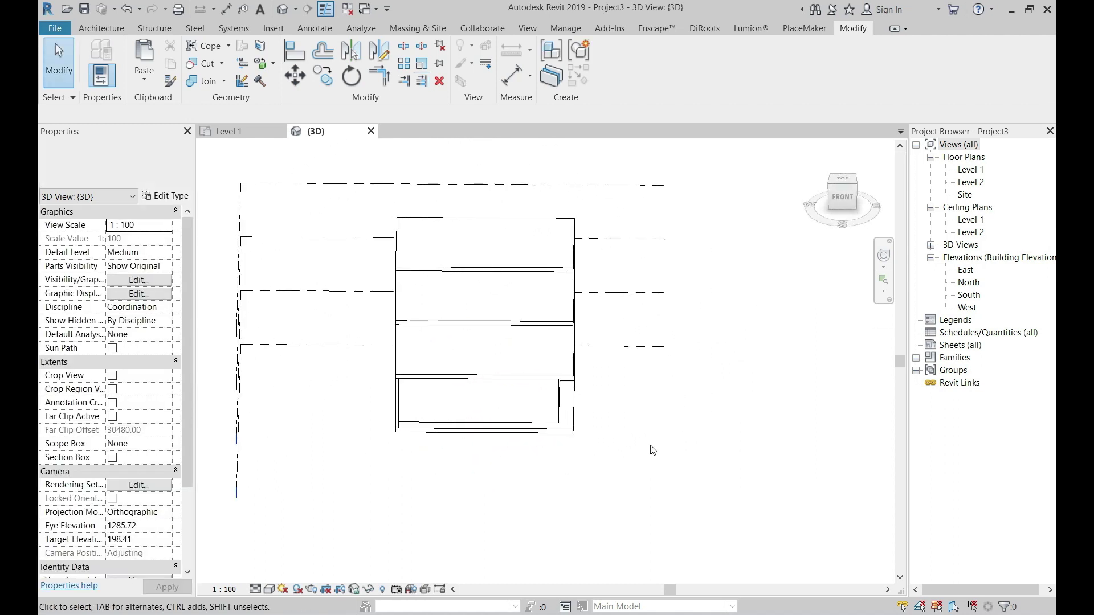
In the Level 1 floor plan, draw a Storefront curtain wall about 946 cm long within the recessed front wall.
double_click(973, 170)
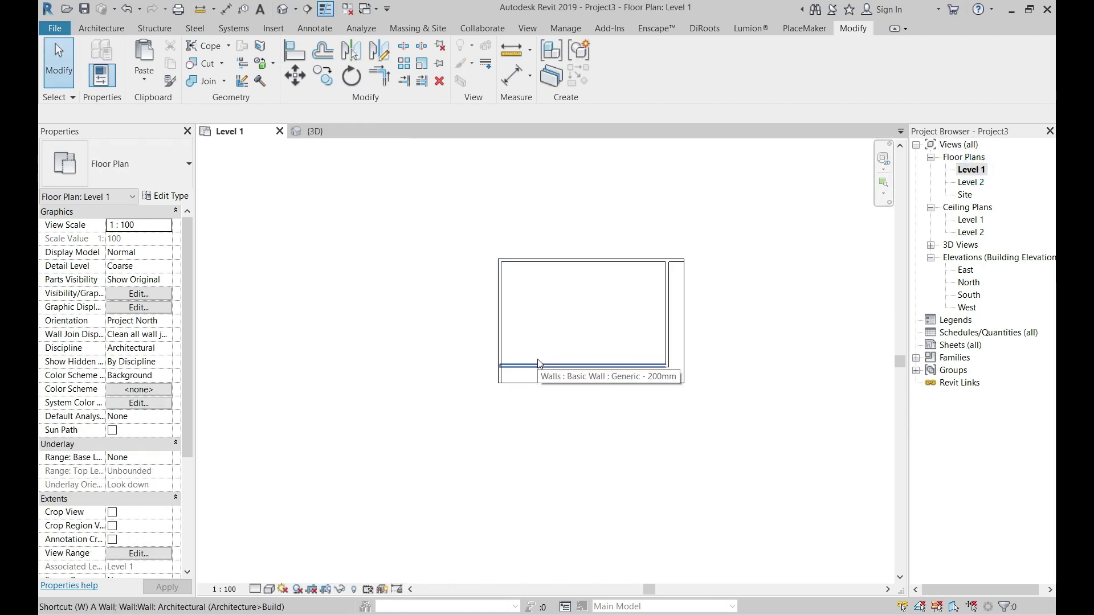
key(w)
key(a)
click(169, 171)
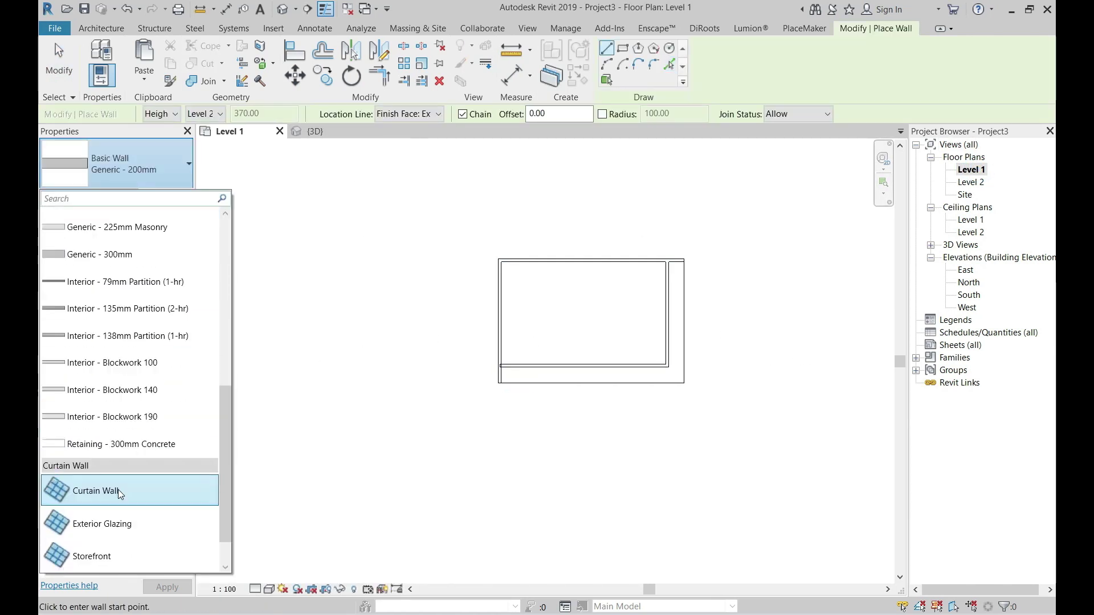
scroll(119, 501, down, 2)
click(124, 520)
scroll(502, 376, up, 5)
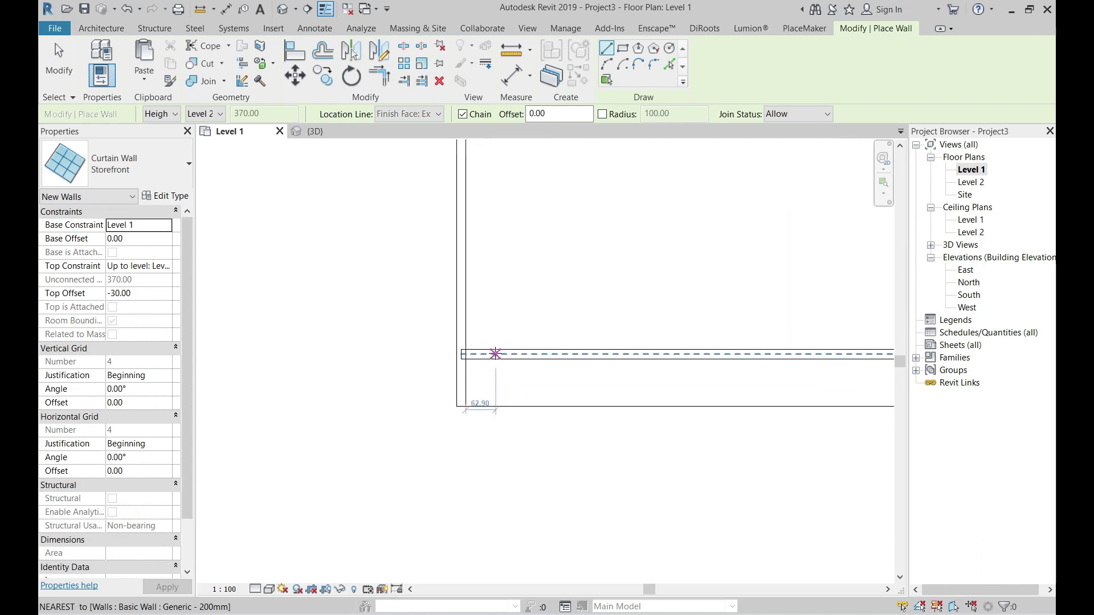
click(495, 354)
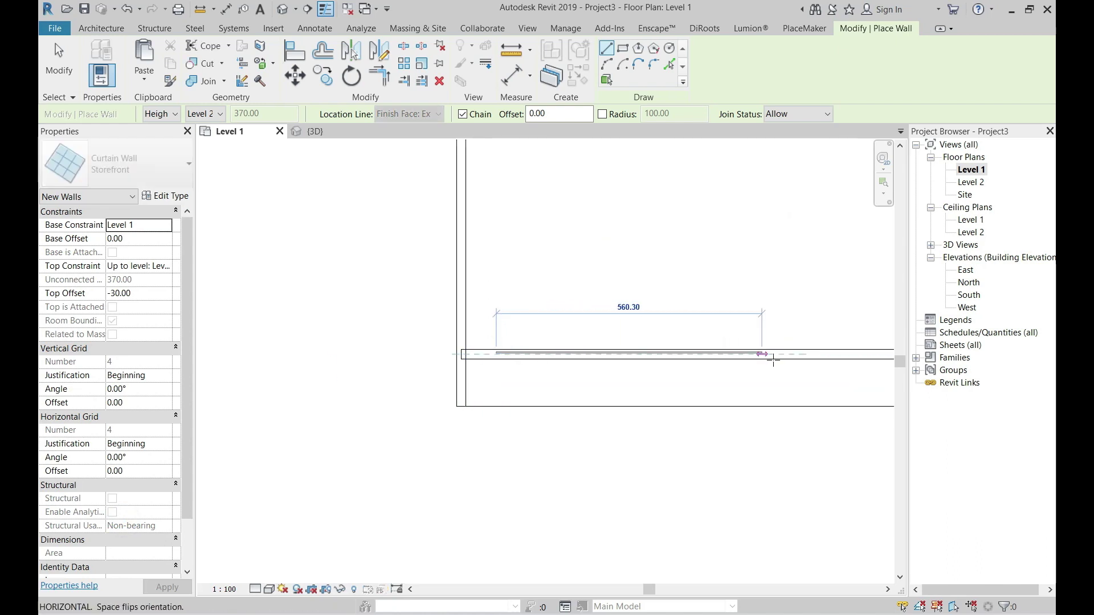
middle_drag(859, 365, 642, 359)
click(673, 360)
scroll(655, 399, down, 2)
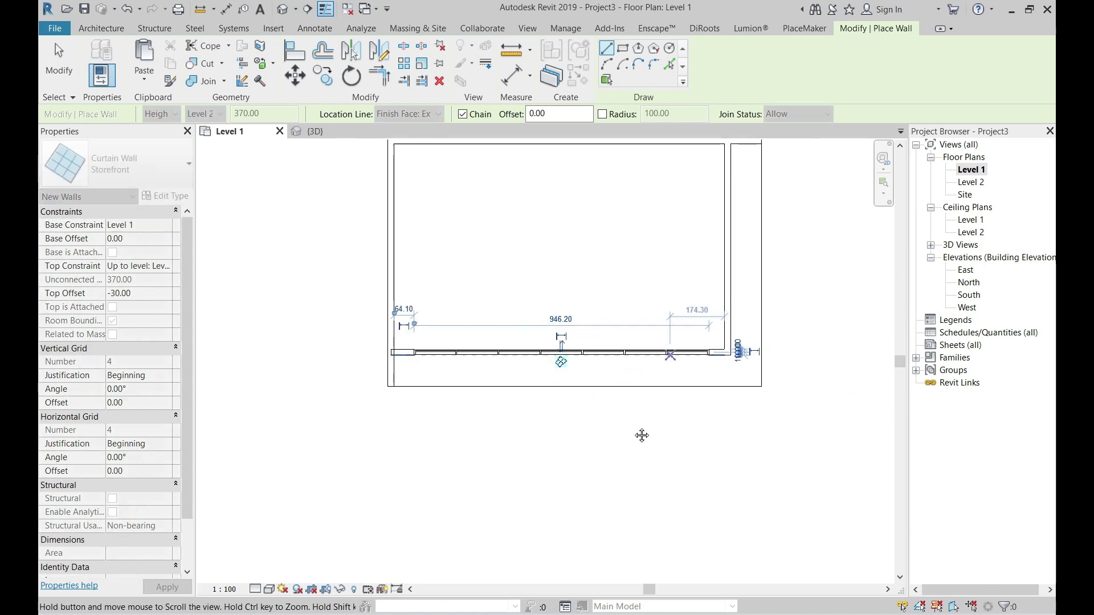
key(Escape)
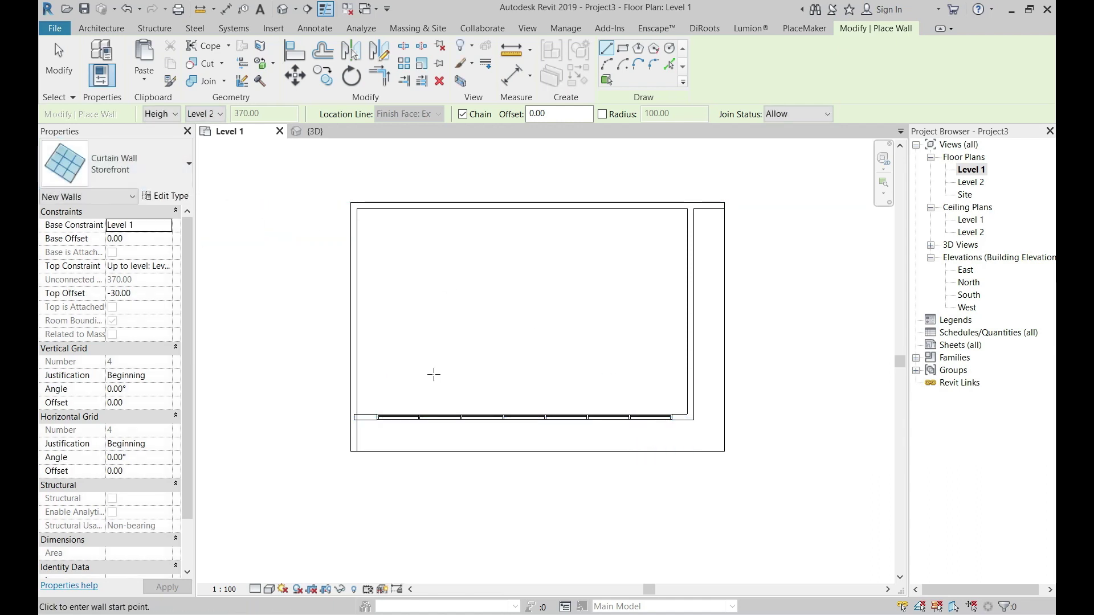
Draw a Storefront curtain wall within the recessed right wall of Level 1 and switch to the 3D view.
middle_drag(649, 449, 587, 468)
click(628, 412)
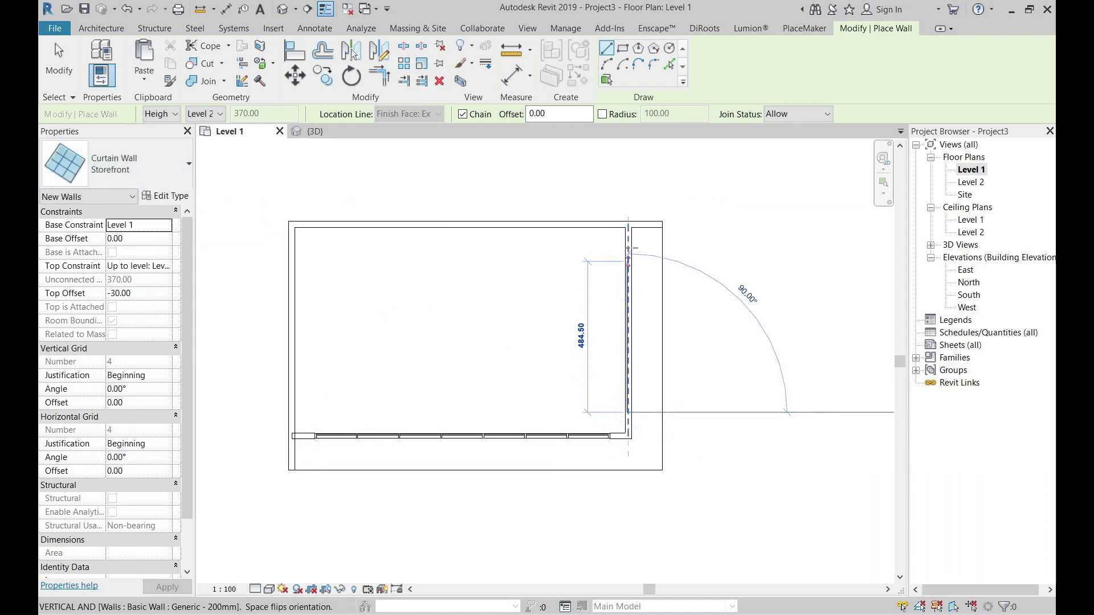
key(Escape)
key(Escape)
click(319, 132)
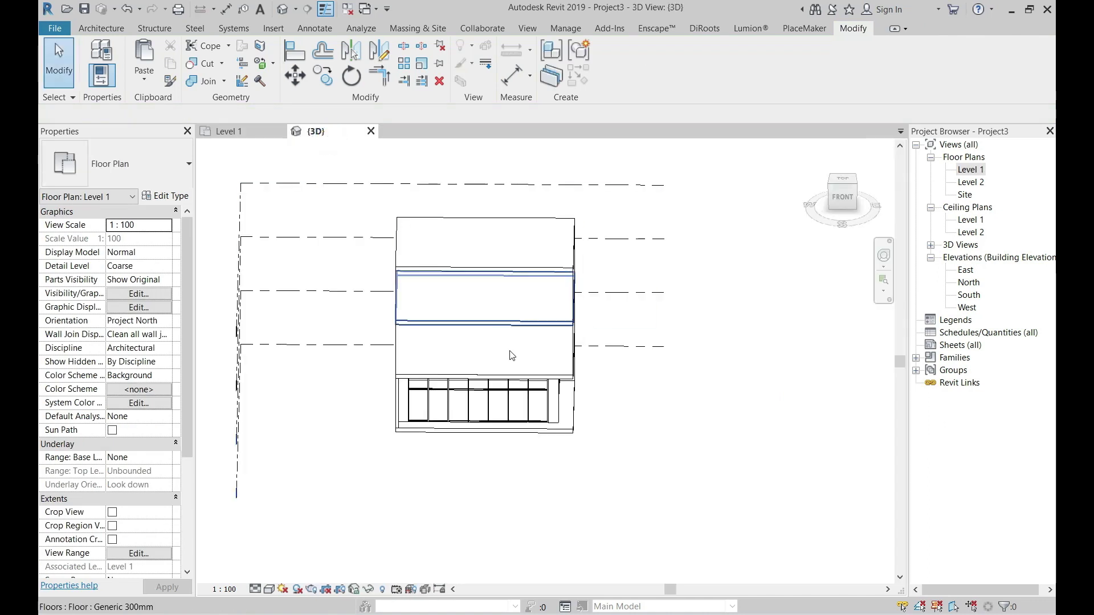
shift+middle_drag(548, 453, 481, 432)
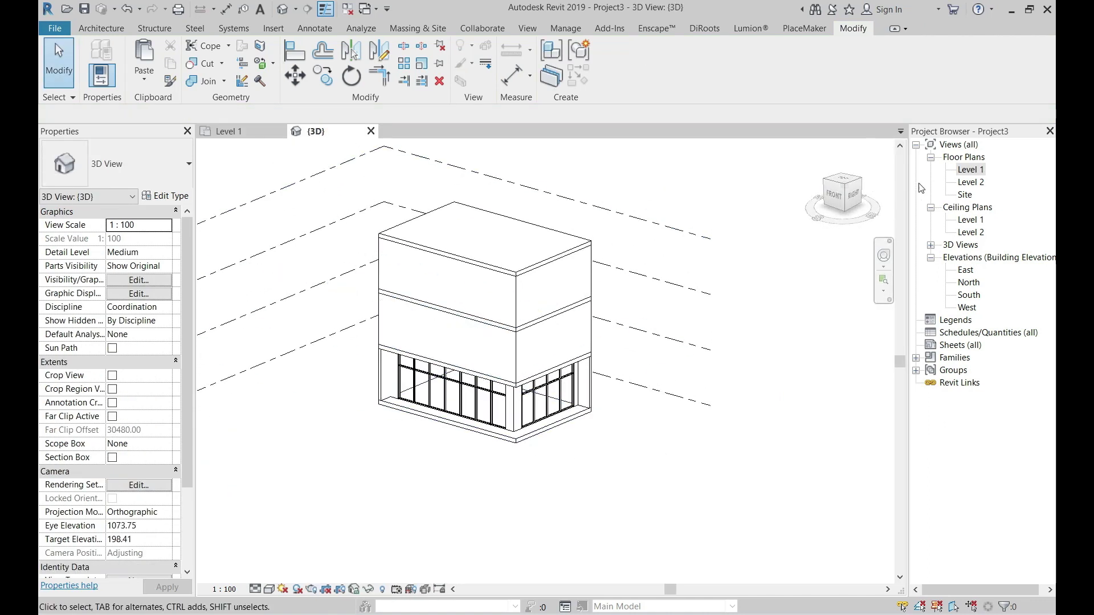
Open the Level 2 floor plan and set its underlay base level to None.
double_click(969, 182)
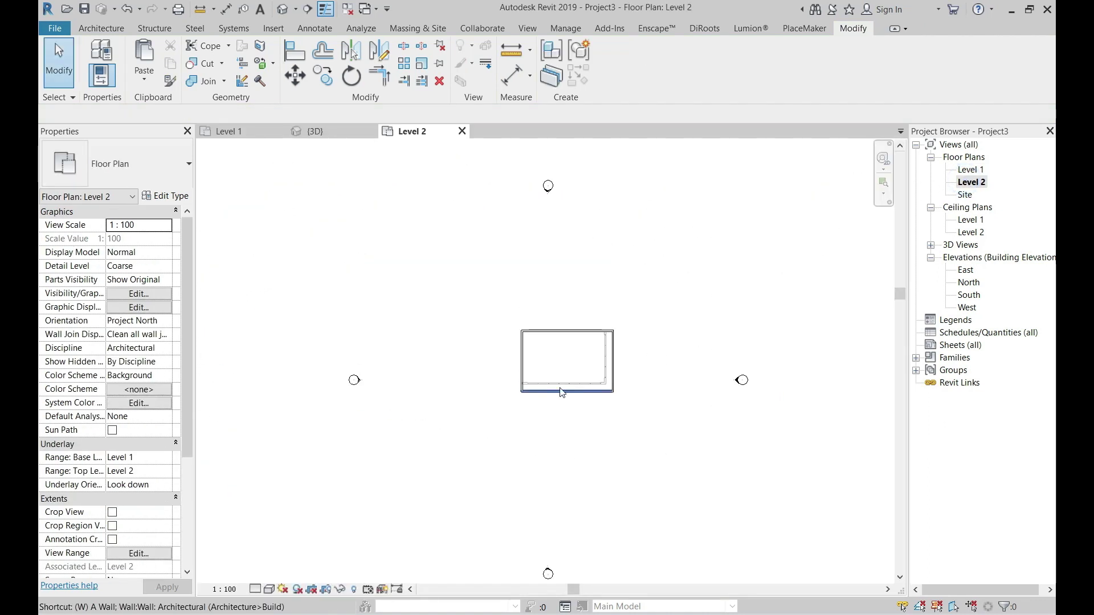
click(166, 458)
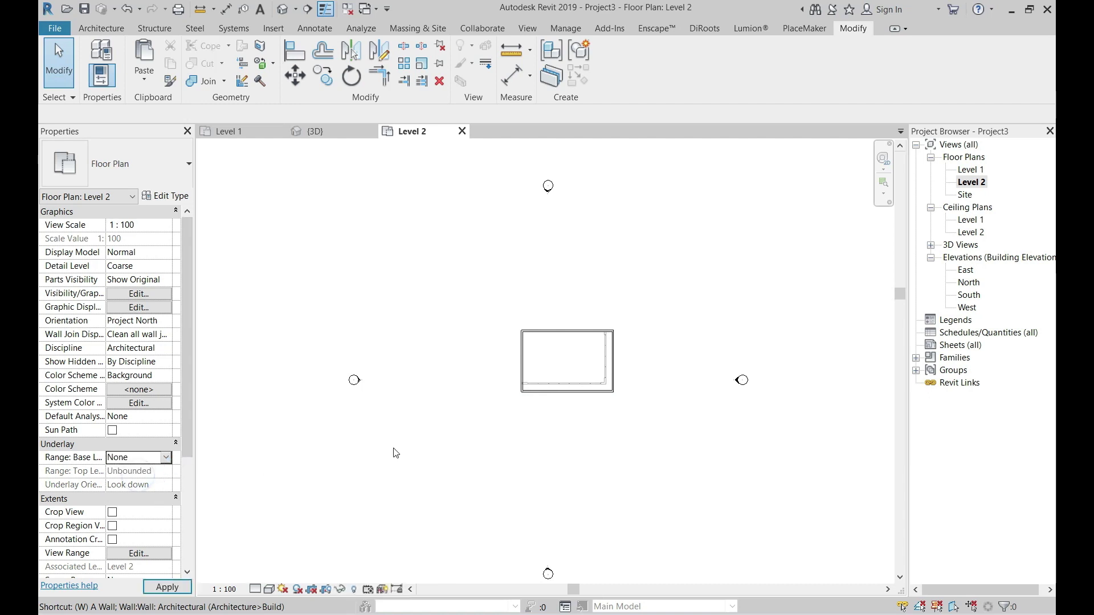
scroll(541, 399, up, 5)
Start a wall of type Curtain Wall Exterior Glazing and turn on Automatically Embed in its type properties.
key(a)
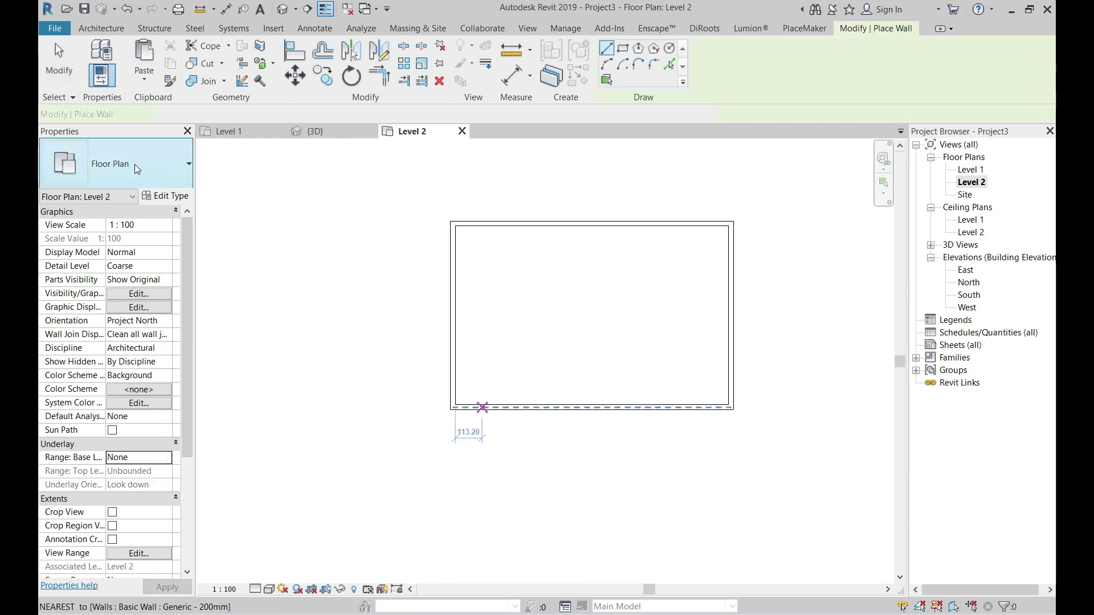
click(134, 164)
click(98, 450)
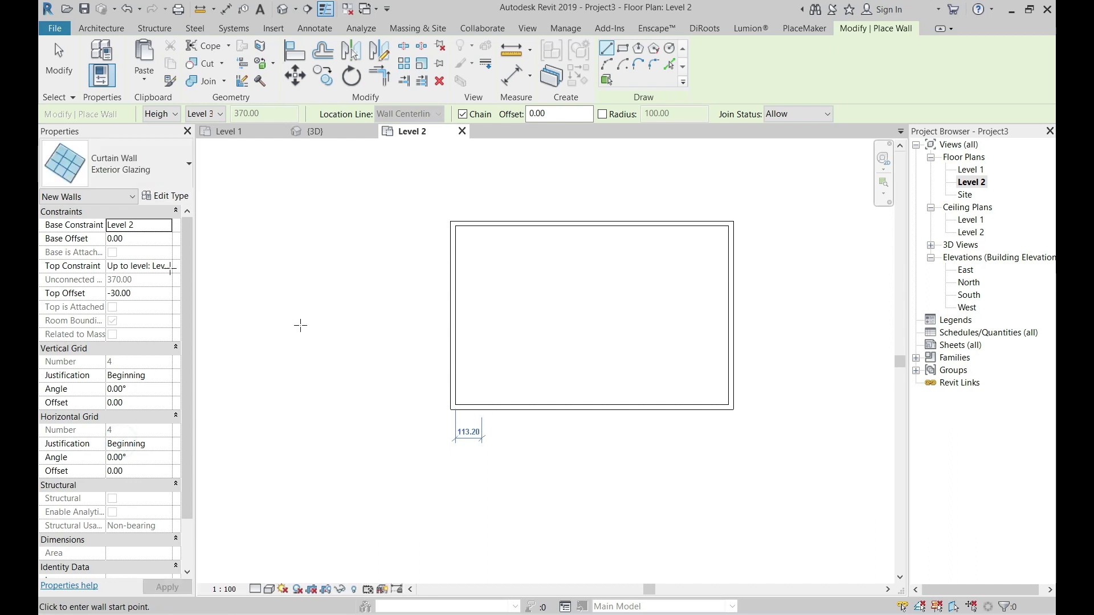
click(165, 195)
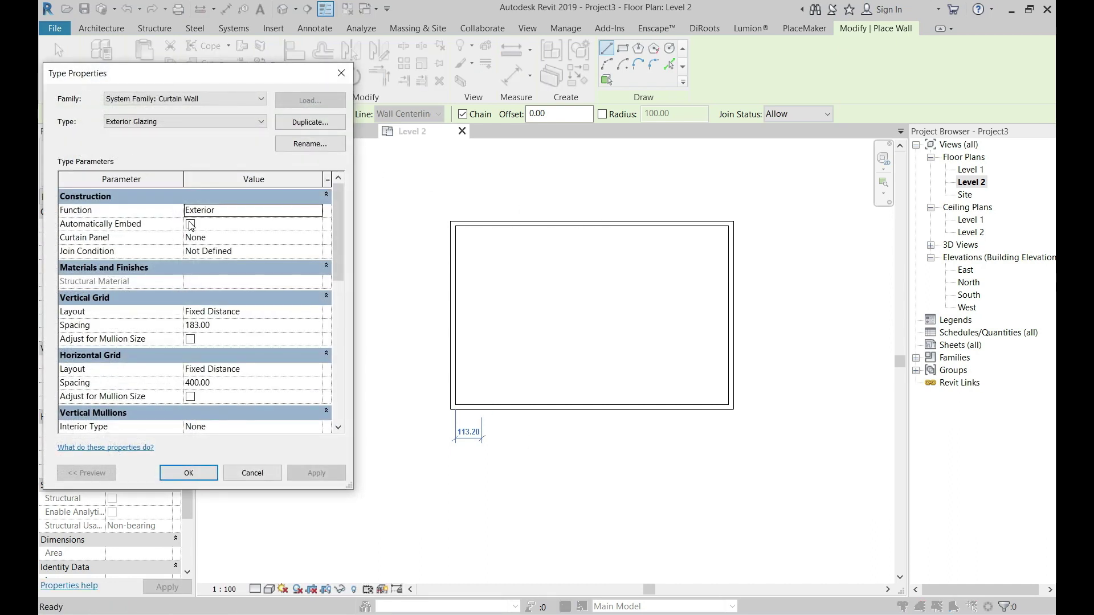
click(211, 473)
Draw a 300 cm Exterior Glazing curtain wall in Level 2's front wall, starting about 102 cm from the inner left corner.
scroll(467, 412, up, 2)
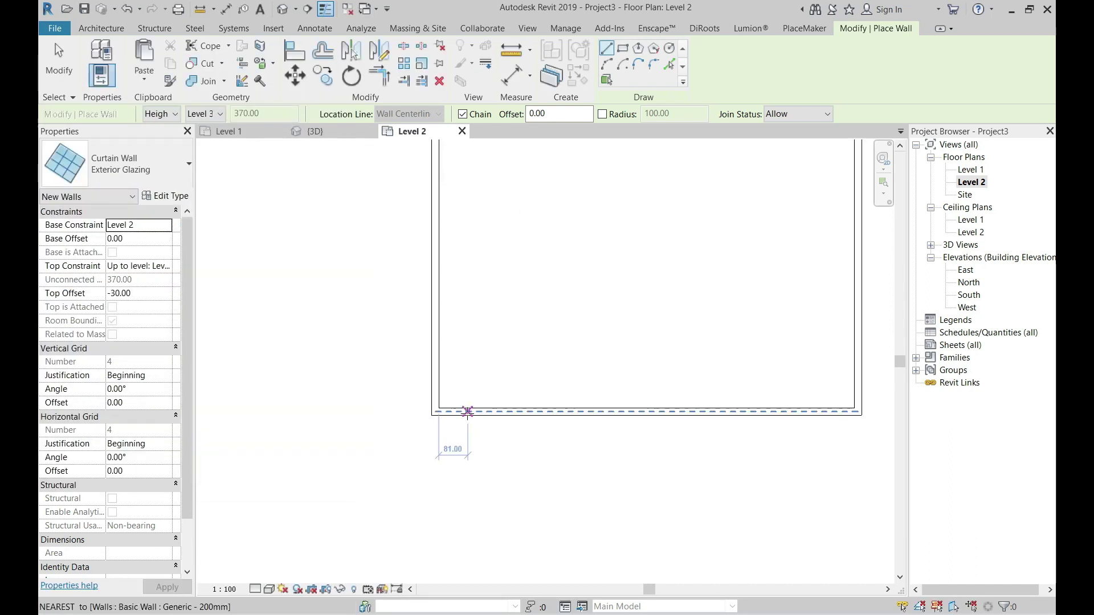
click(474, 411)
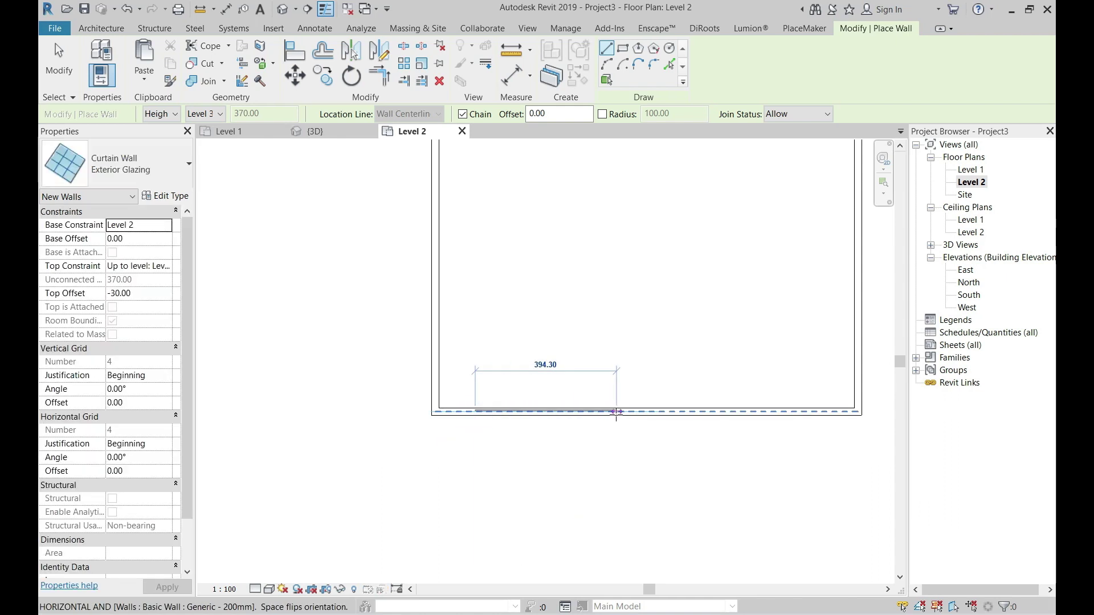
text(300)
key(Return)
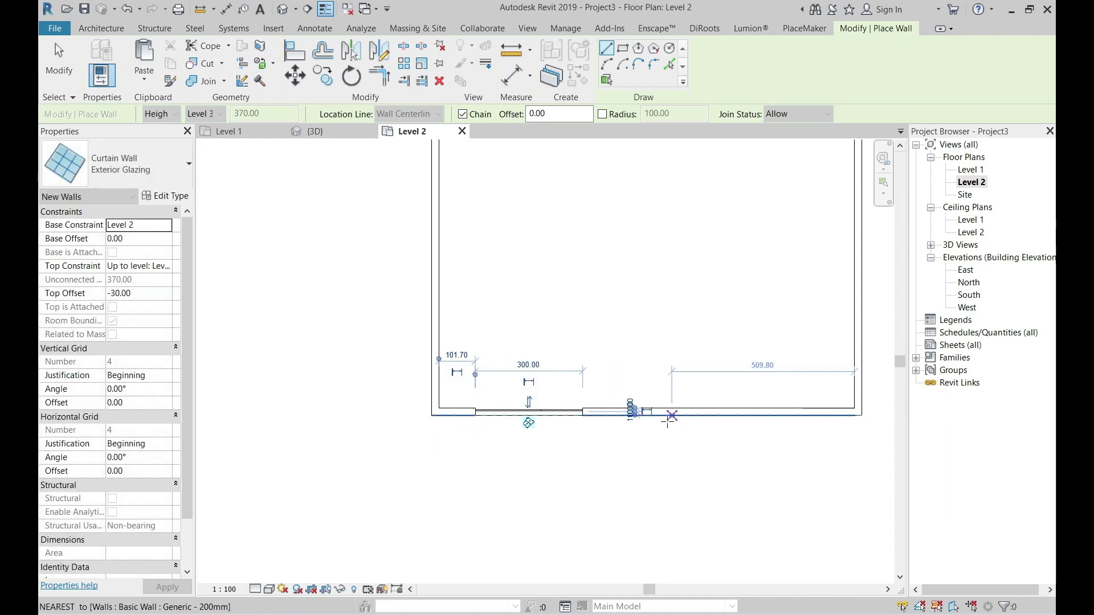
key(Escape)
key(Escape)
Mirror a copy of the 300 cm glazing about a vertical axis drawn through the front wall's midpoint.
key(d)
key(m)
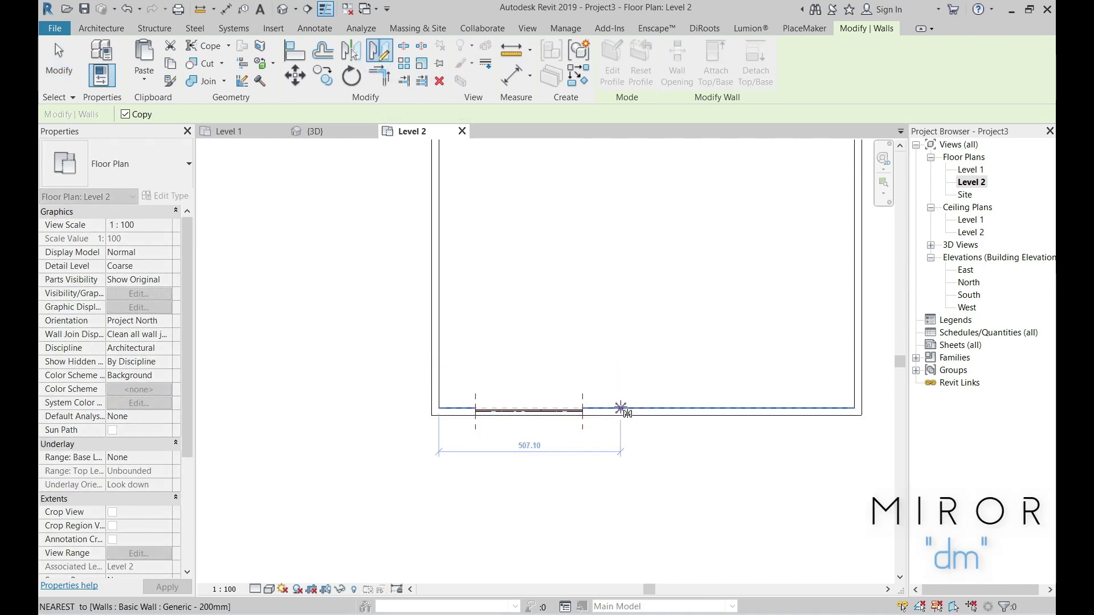
click(650, 406)
click(652, 442)
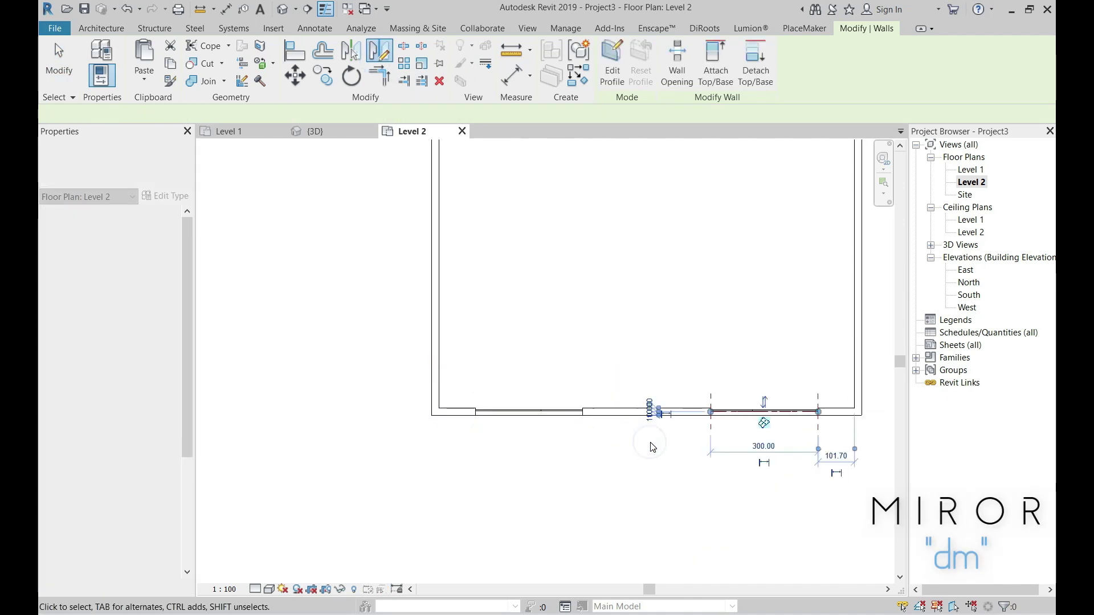
Draw a 200 cm Exterior Glazing curtain wall in the front half of Level 2's right wall.
scroll(593, 456, down, 2)
key(w)
key(a)
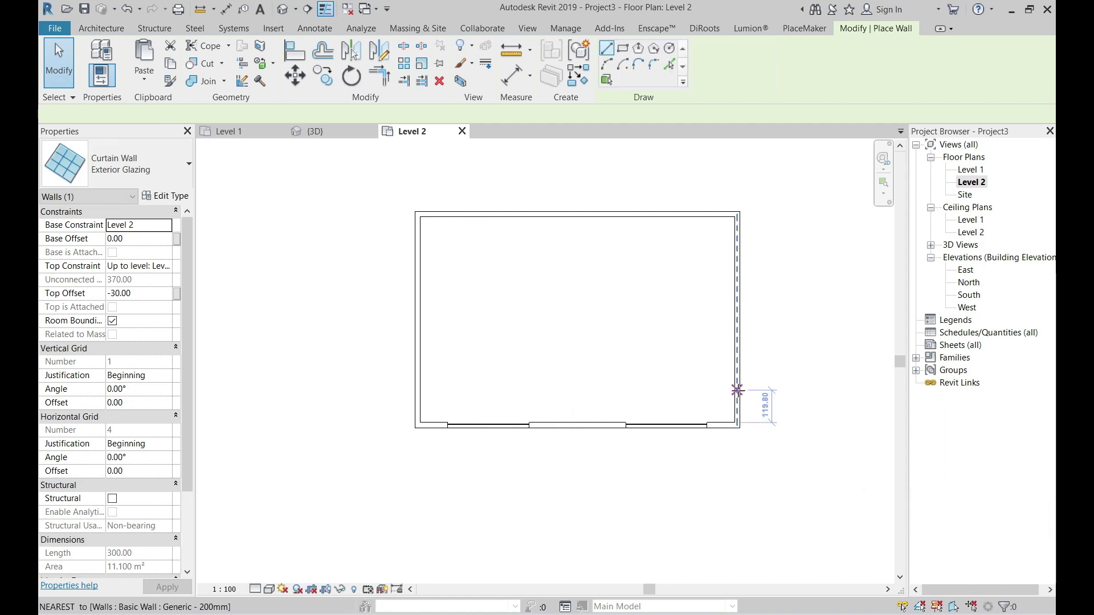
click(737, 392)
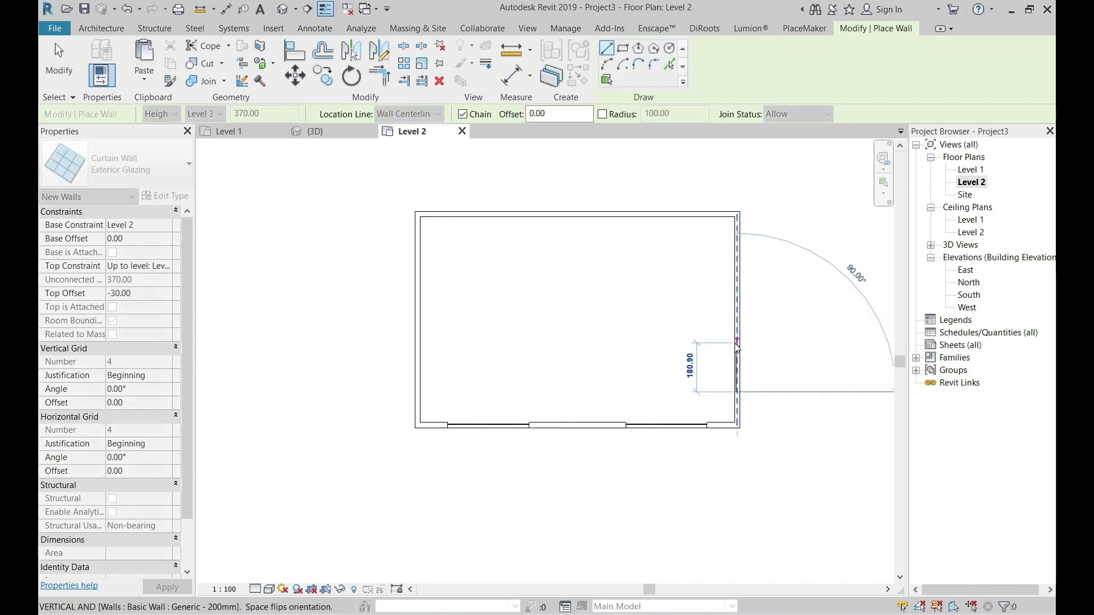
text(200)
key(Return)
key(Escape)
key(Escape)
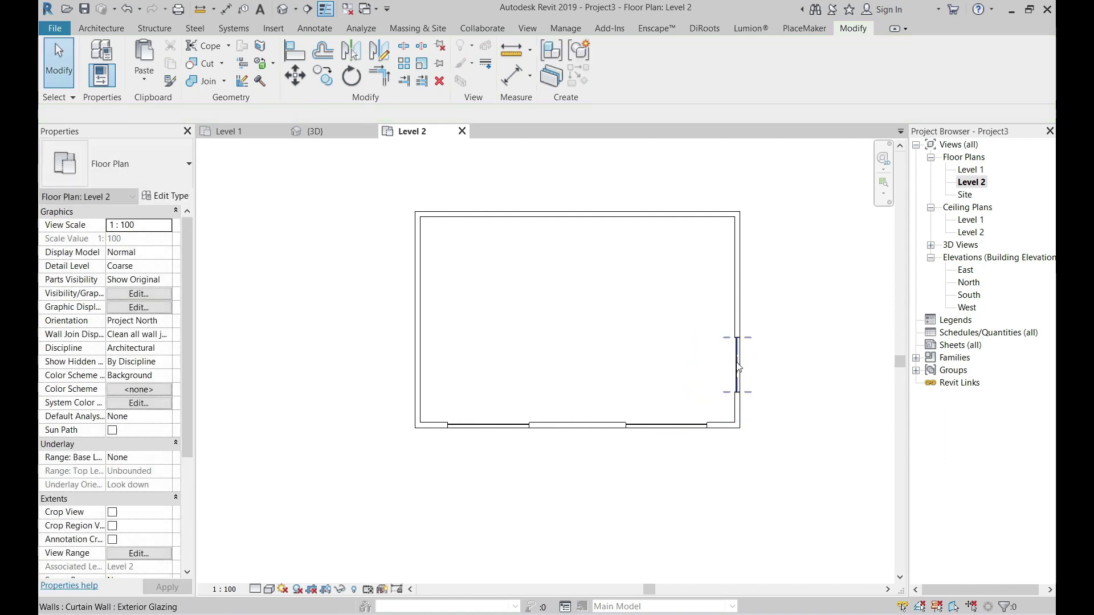
Mirror a copy of the 200 cm glazing about a horizontal axis drawn through the right wall's midpoint.
click(738, 364)
key(d)
key(m)
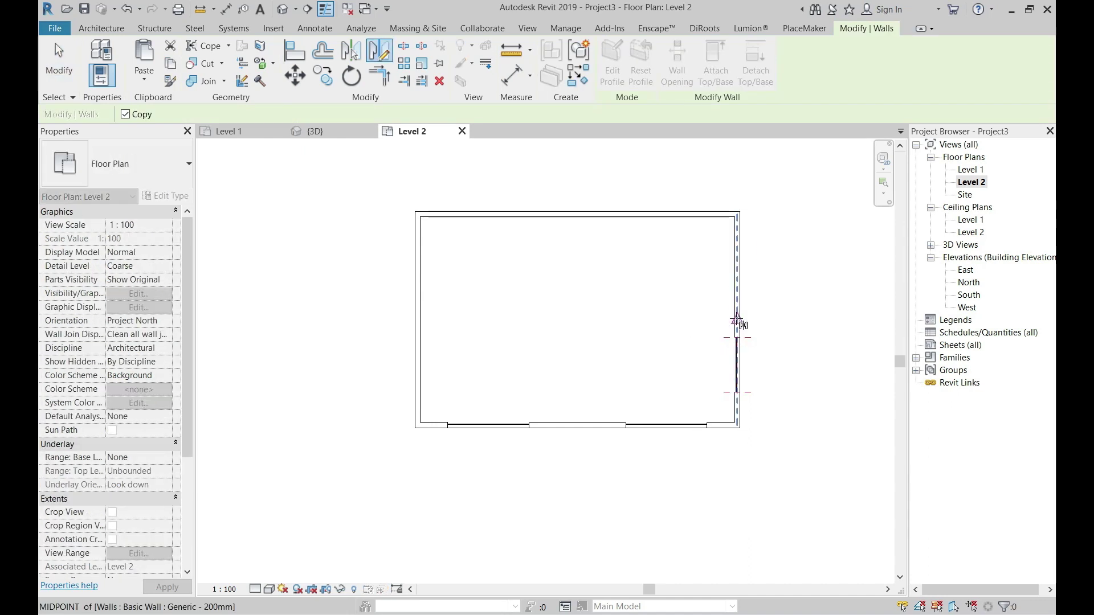
click(782, 319)
click(752, 319)
key(Escape)
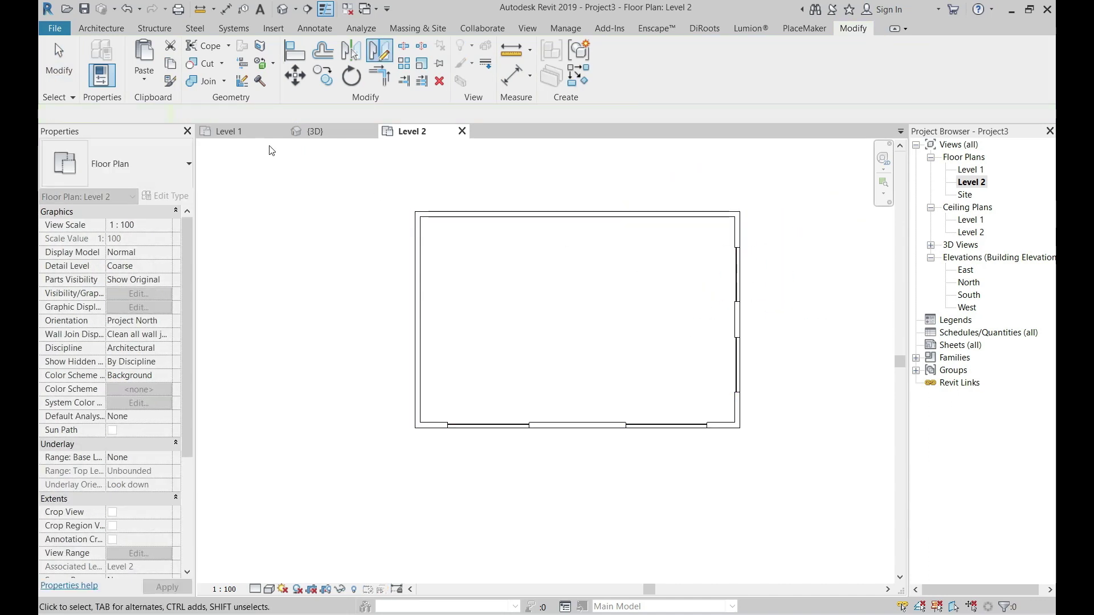
In the 3D view, select all four Level 2 glazing panels and set their top offset to -60.
click(310, 131)
scroll(513, 357, up, 2)
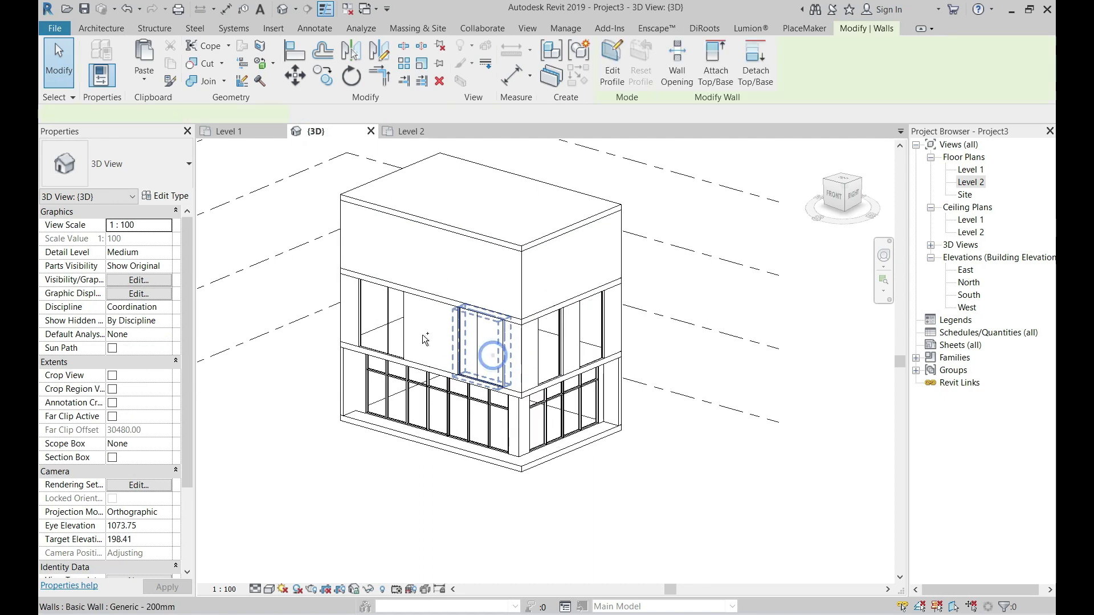
click(482, 351)
ctrl+click(399, 335)
ctrl+click(547, 345)
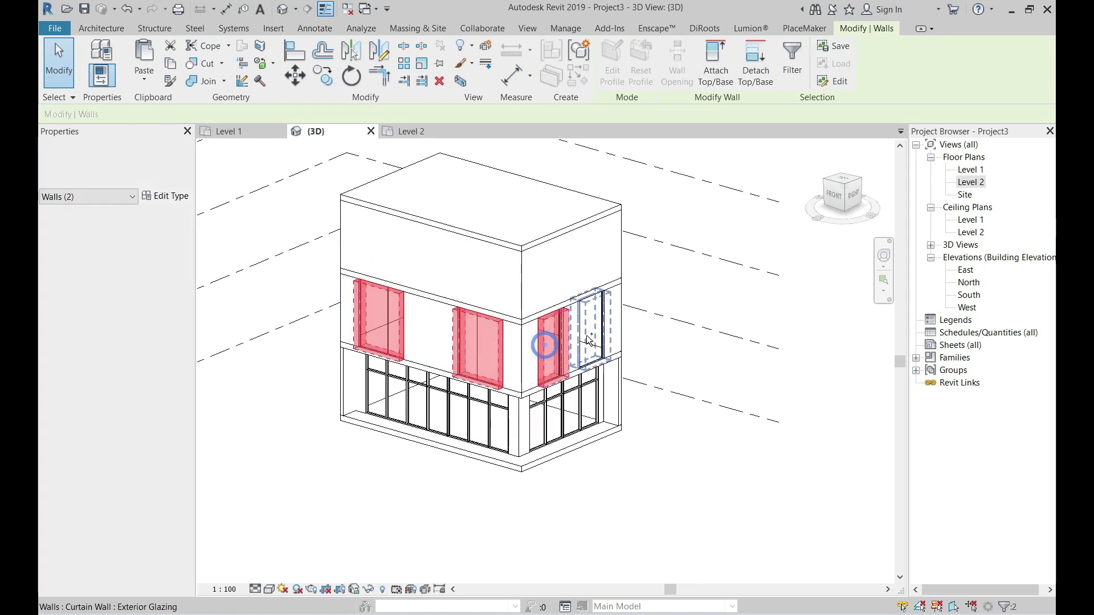
ctrl+click(595, 328)
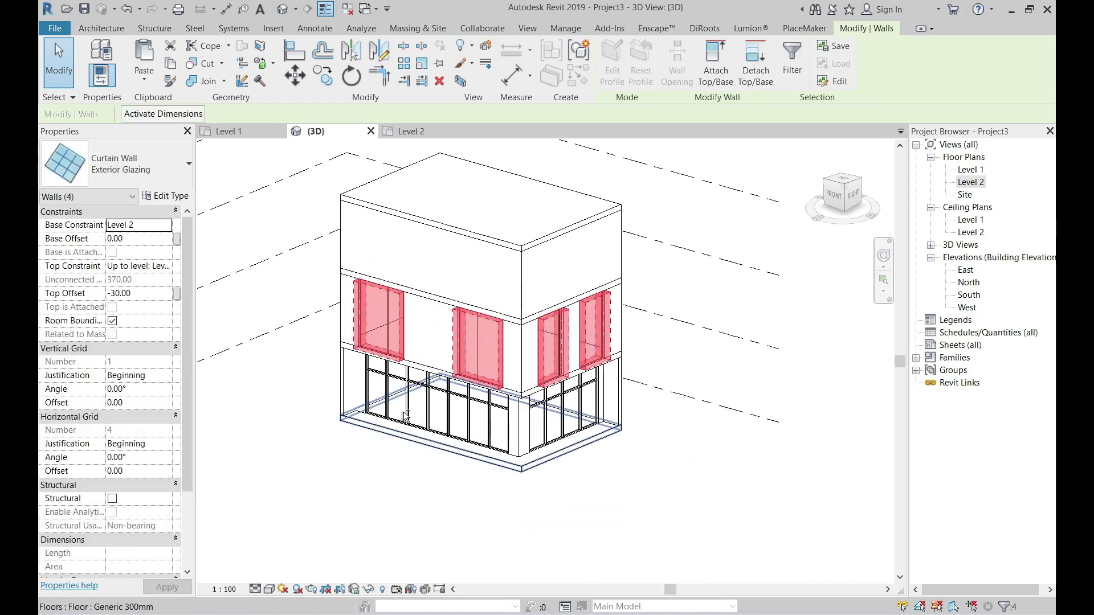
shift+middle_drag(406, 416, 411, 399)
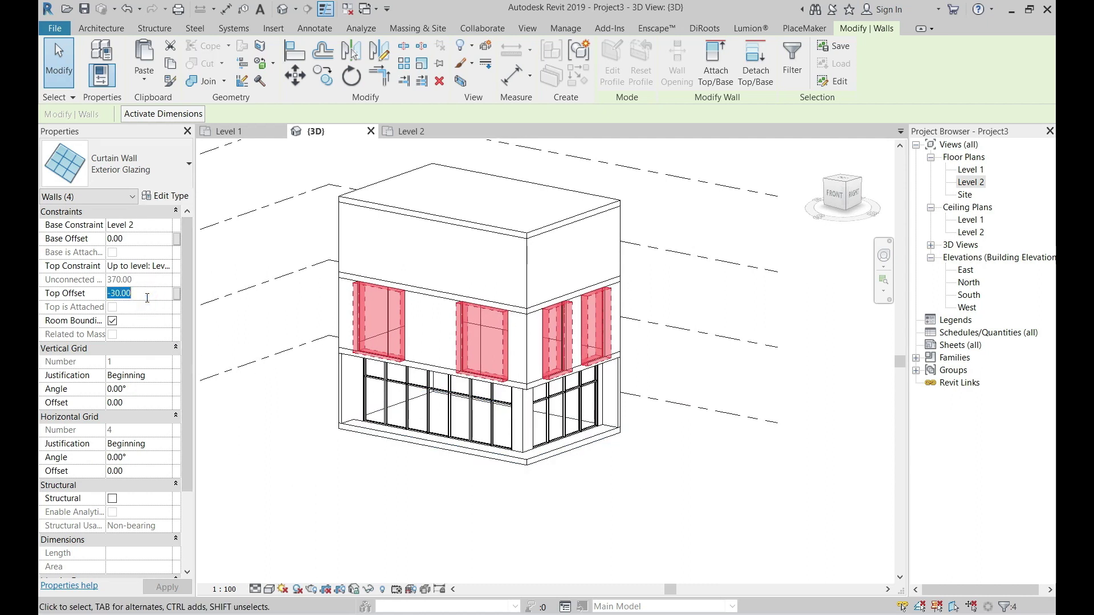
text(0)
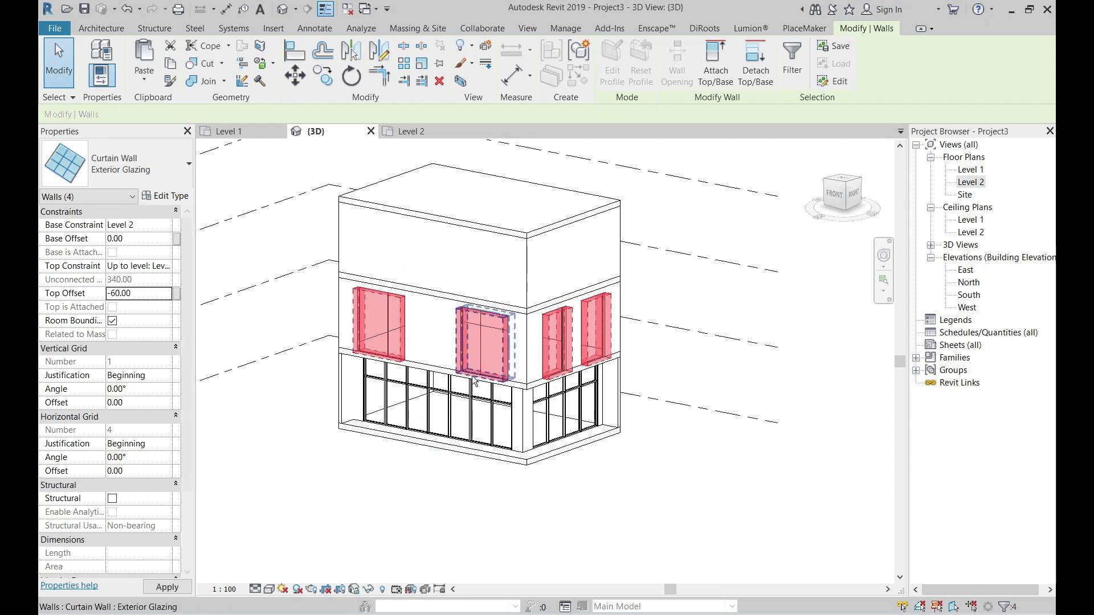
Copy the four selected Level 2 glazing panels and paste them aligned to Level 3.
shift+middle_drag(476, 383, 503, 377)
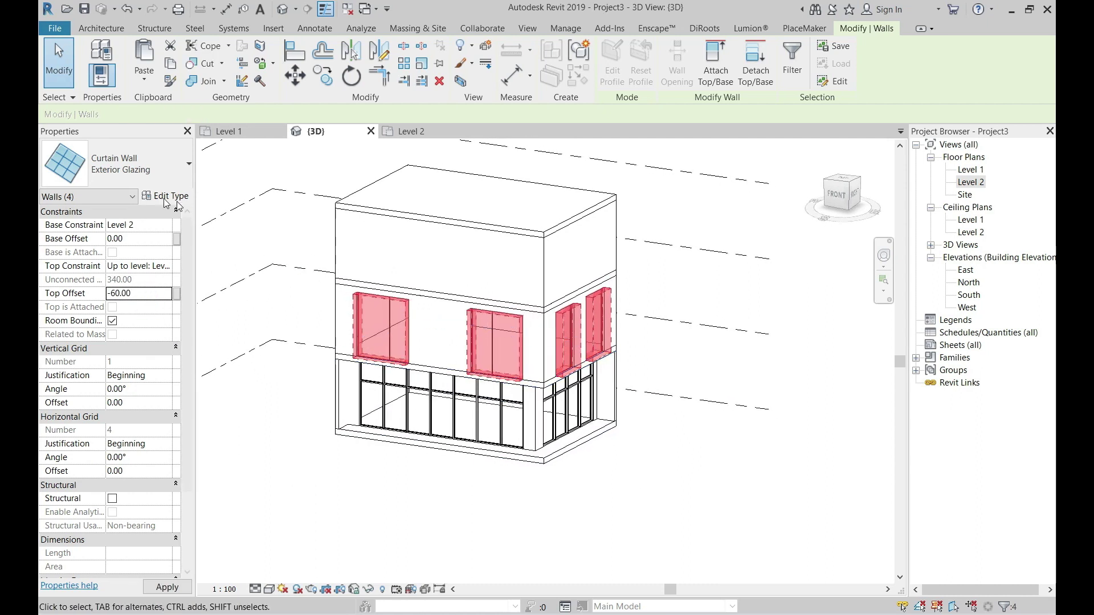
click(146, 84)
click(188, 127)
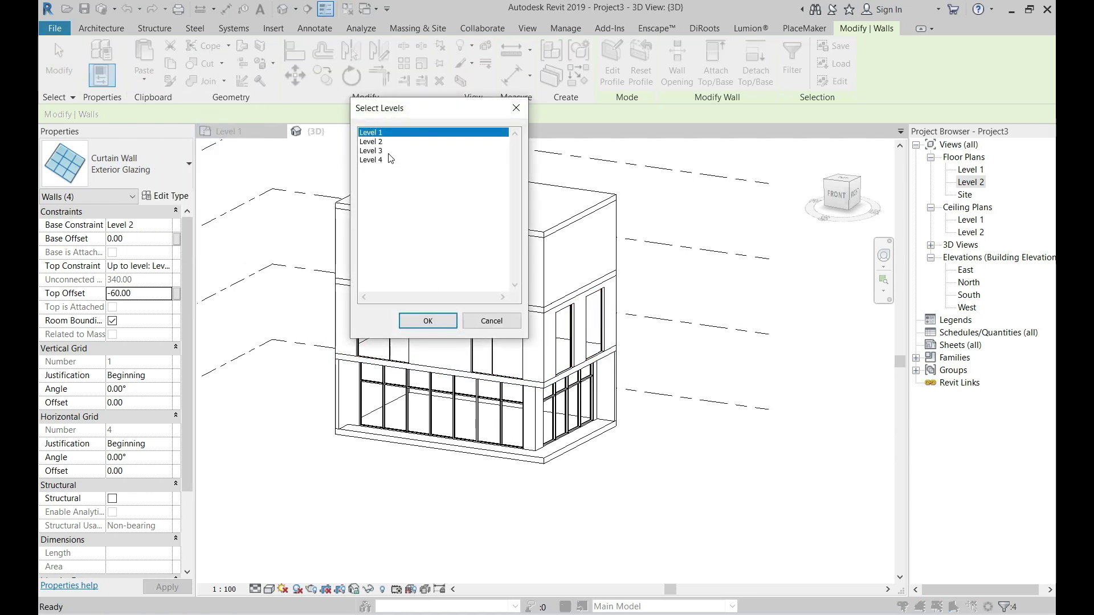
double_click(383, 151)
shift+middle_drag(586, 447, 574, 508)
click(574, 508)
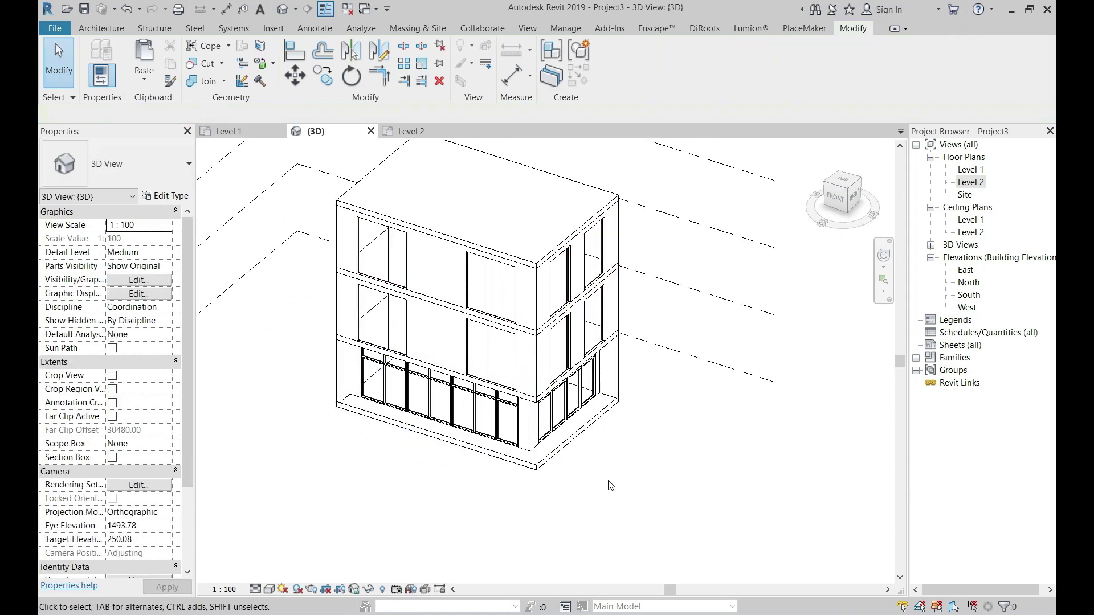
scroll(608, 481, down, 1)
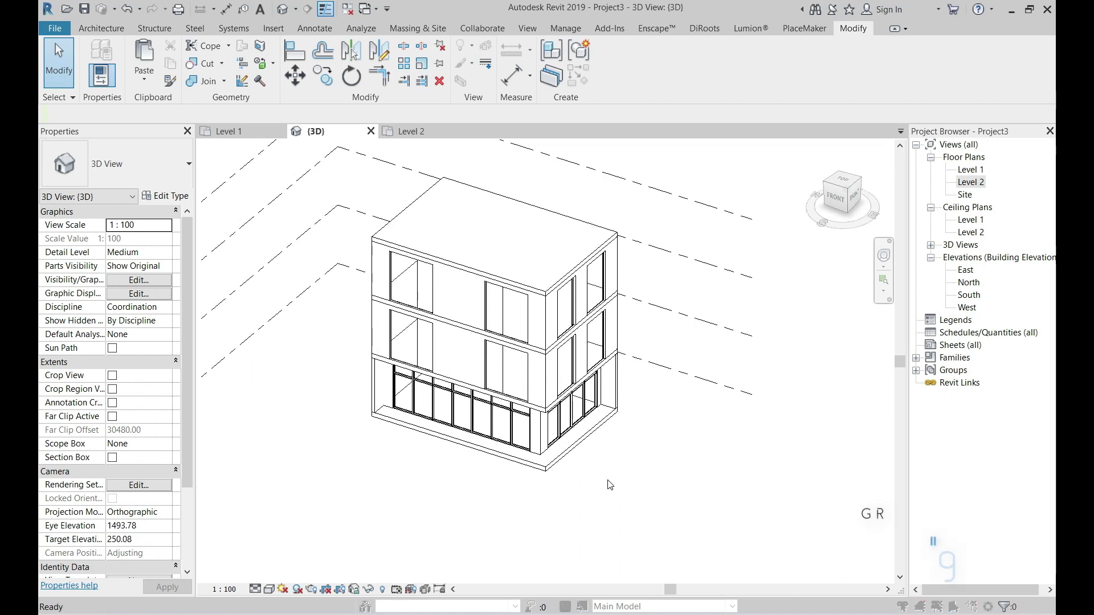
In the 3D view's graphic display options, enable cast and ambient shadows and set the shadow intensity to 21.
key(d)
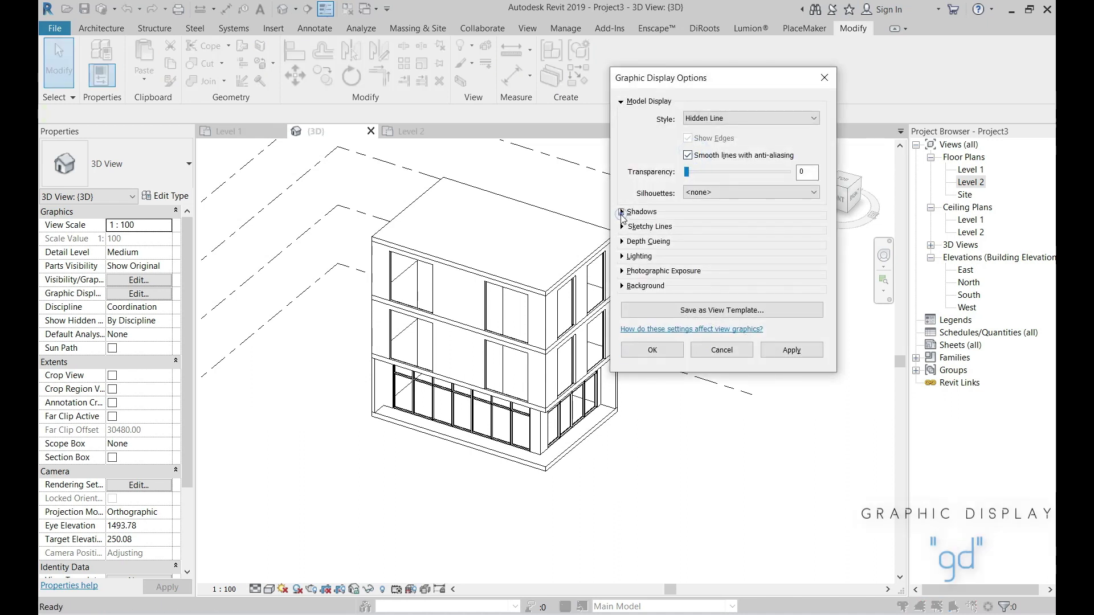
click(622, 212)
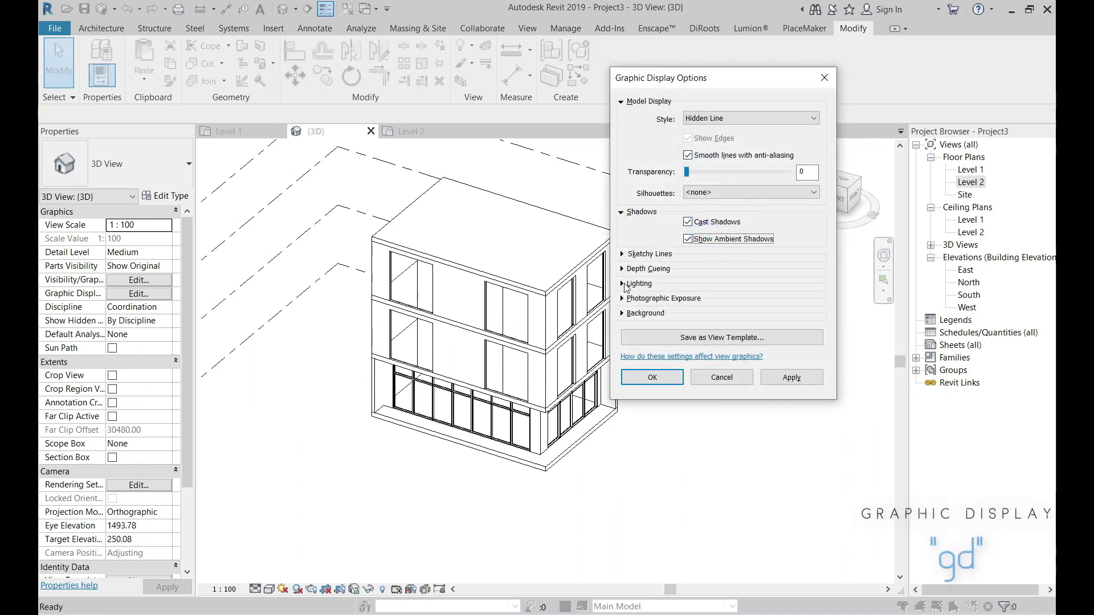
click(624, 285)
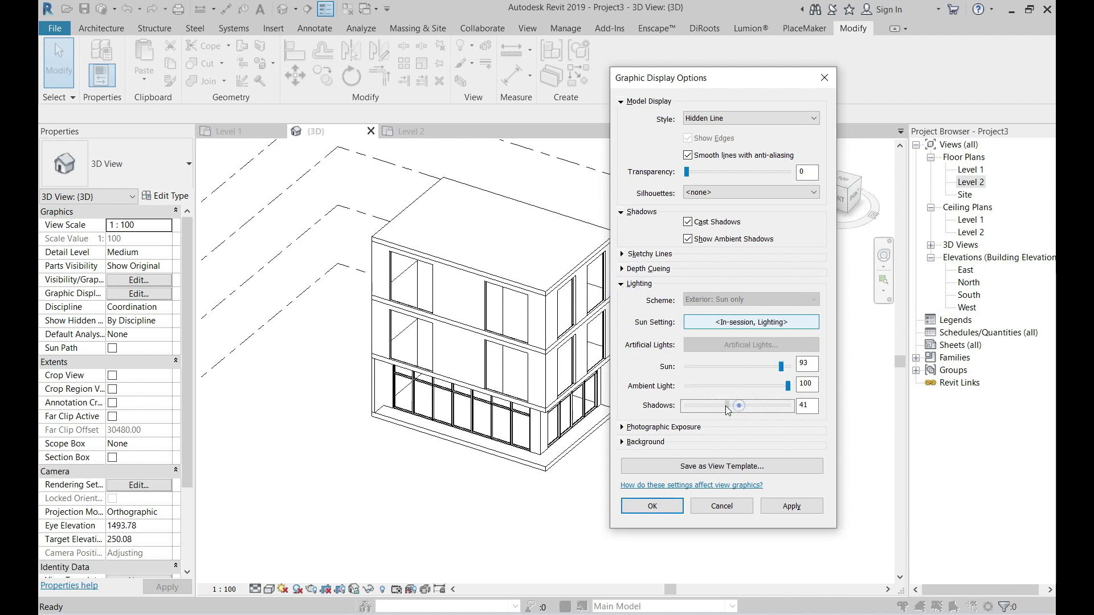
drag(726, 406, 710, 406)
Set the sun azimuth to 170° and altitude to 10°, and apply the lighting to the 3D view.
click(736, 324)
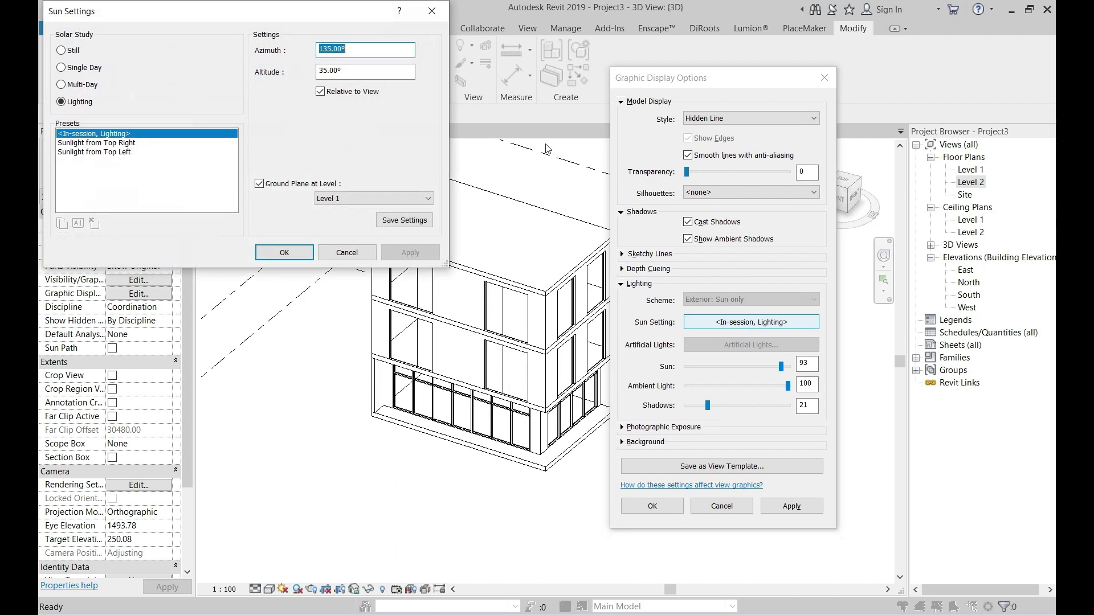
text(170)
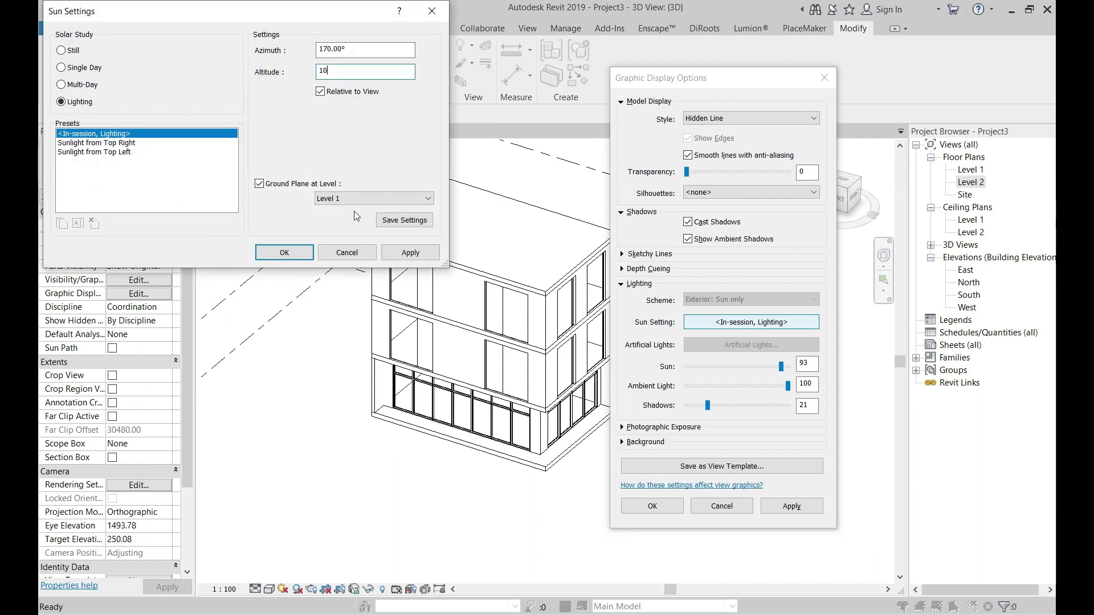
click(275, 255)
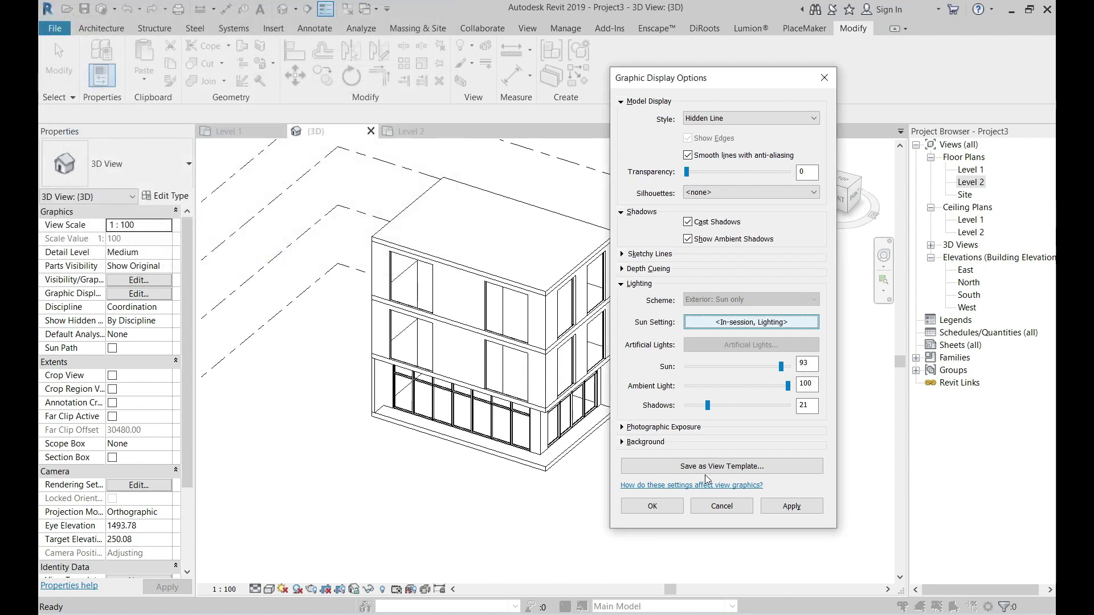
click(782, 509)
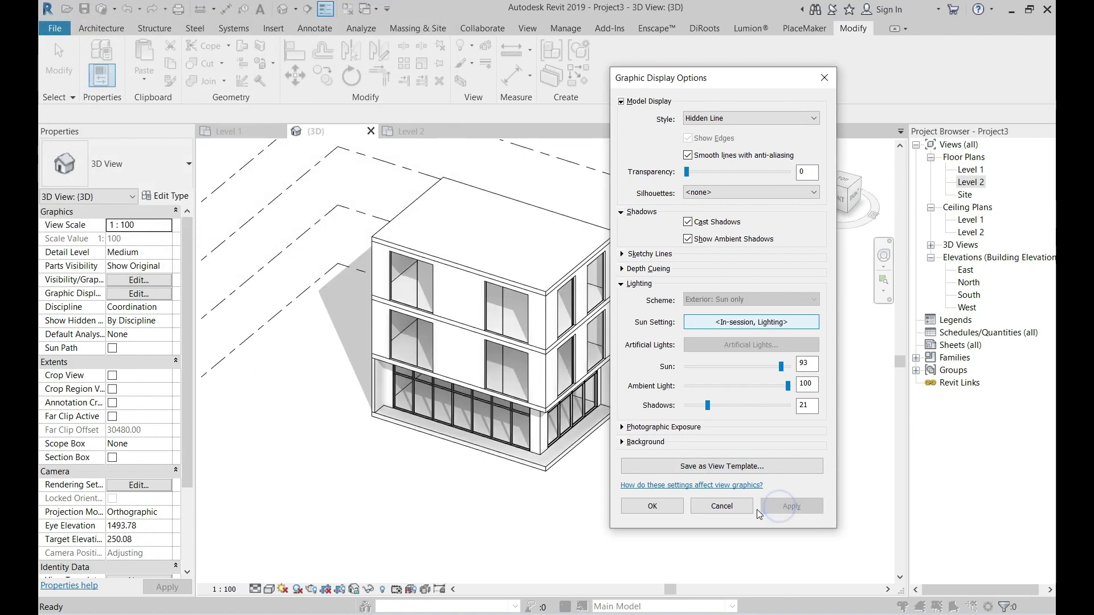
Change the 3D view's display style to Shaded and accept the graphic display settings.
click(708, 115)
click(707, 148)
click(791, 508)
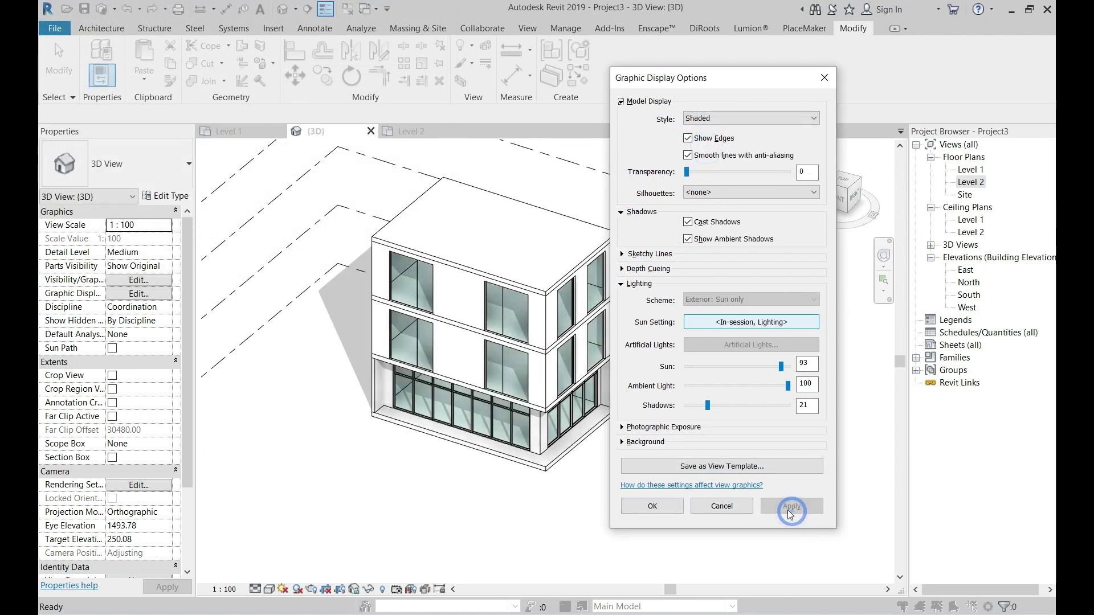
click(668, 505)
shift+middle_drag(670, 505, 683, 484)
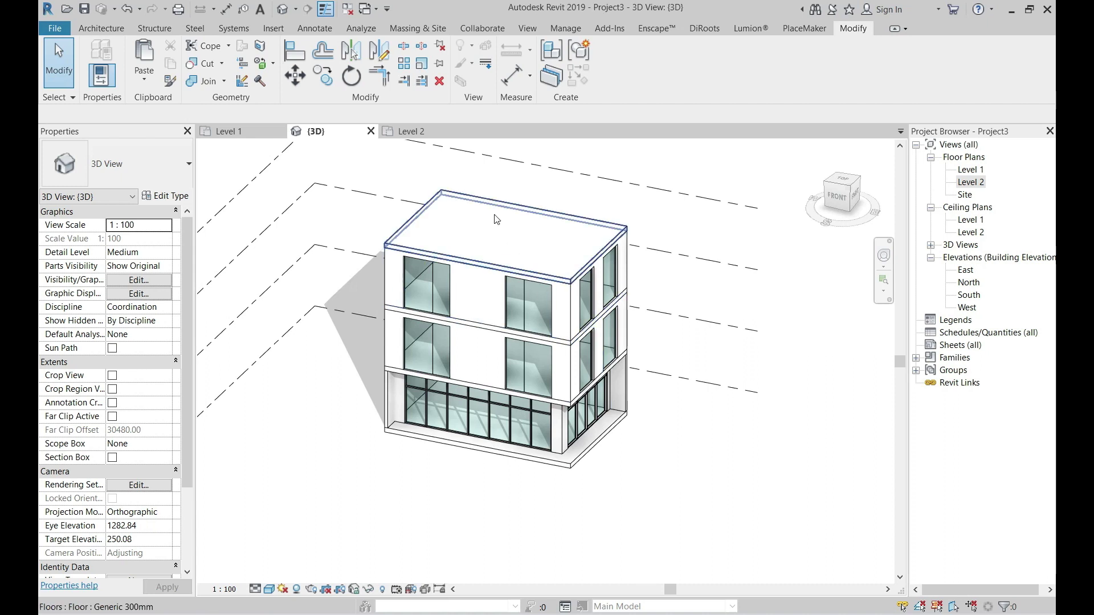
Open the Site floor plan and start a new in-place mass.
click(964, 196)
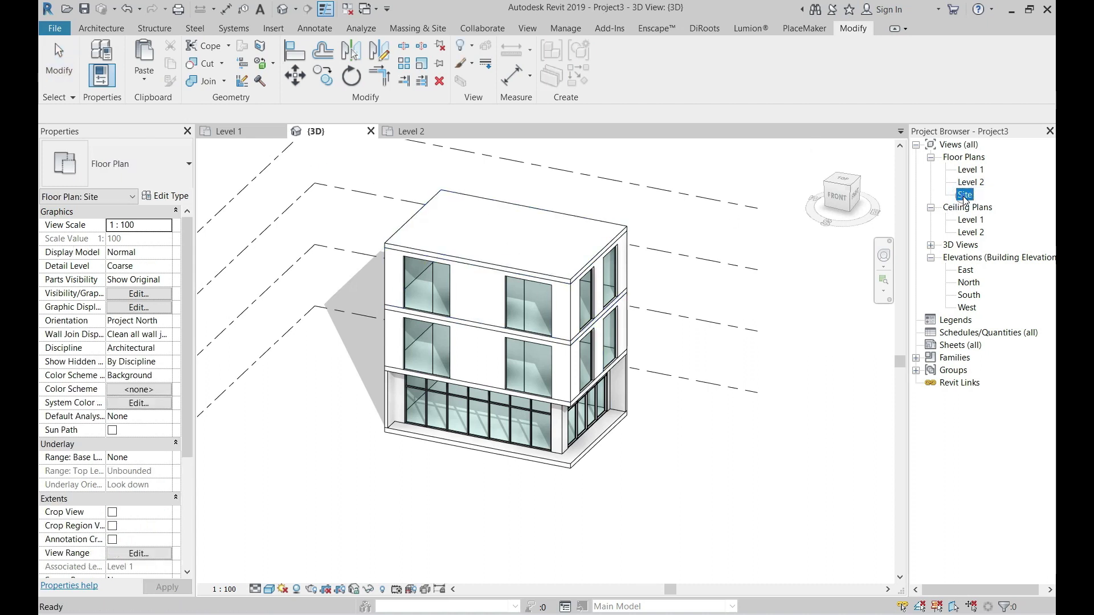
double_click(964, 197)
scroll(561, 359, up, 3)
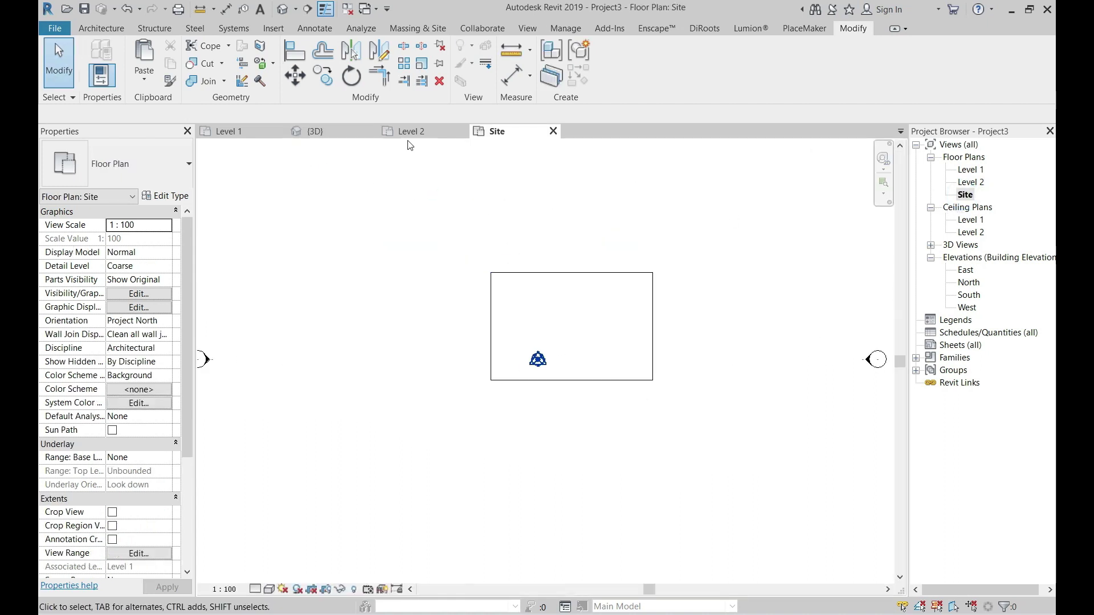
click(109, 31)
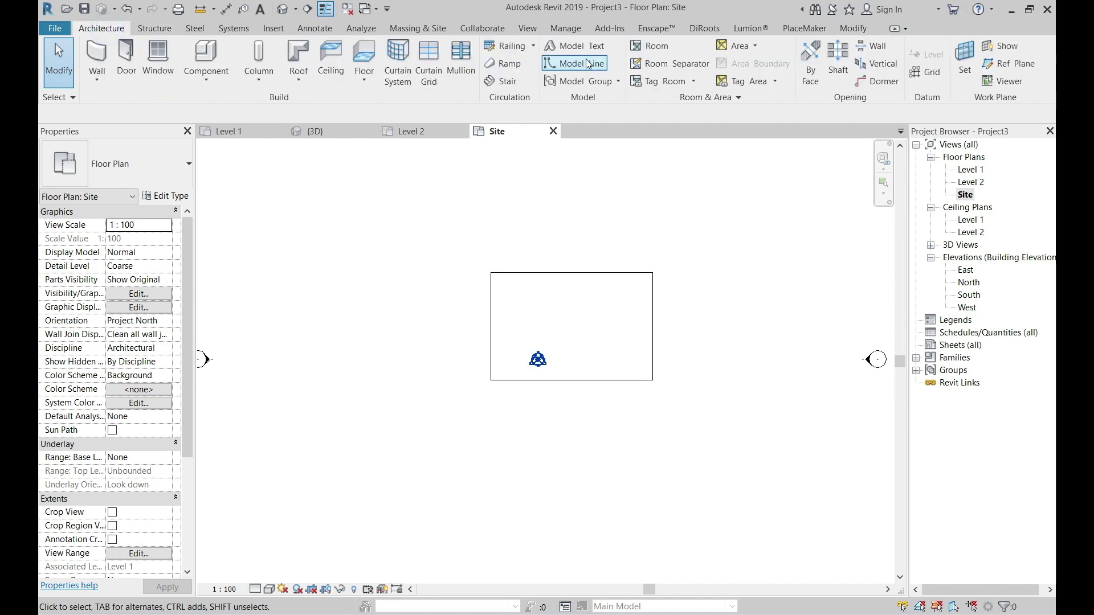
click(411, 29)
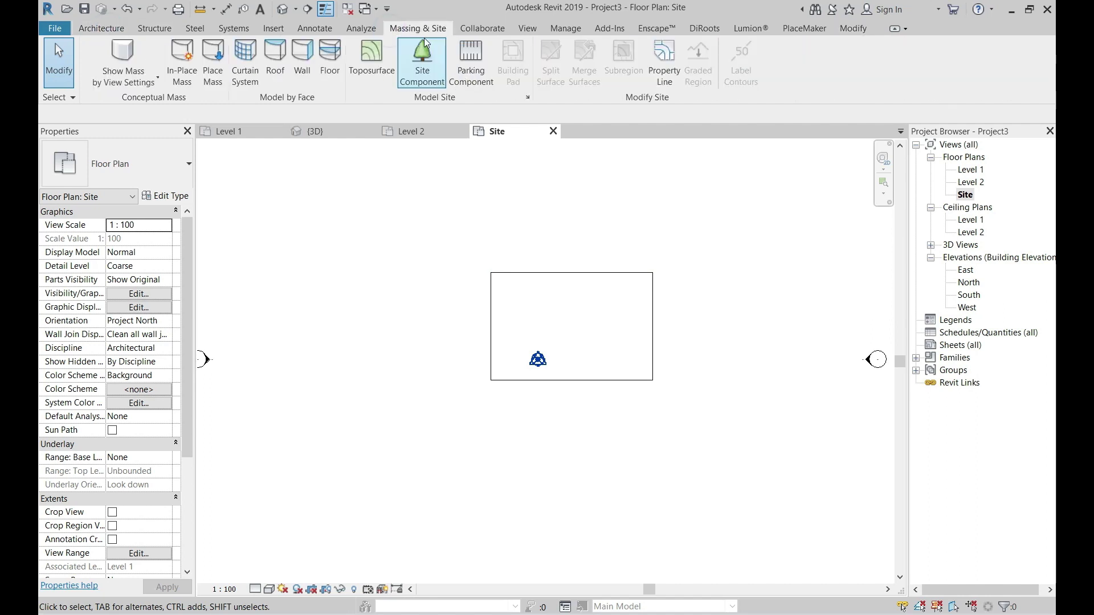
click(182, 62)
click(655, 259)
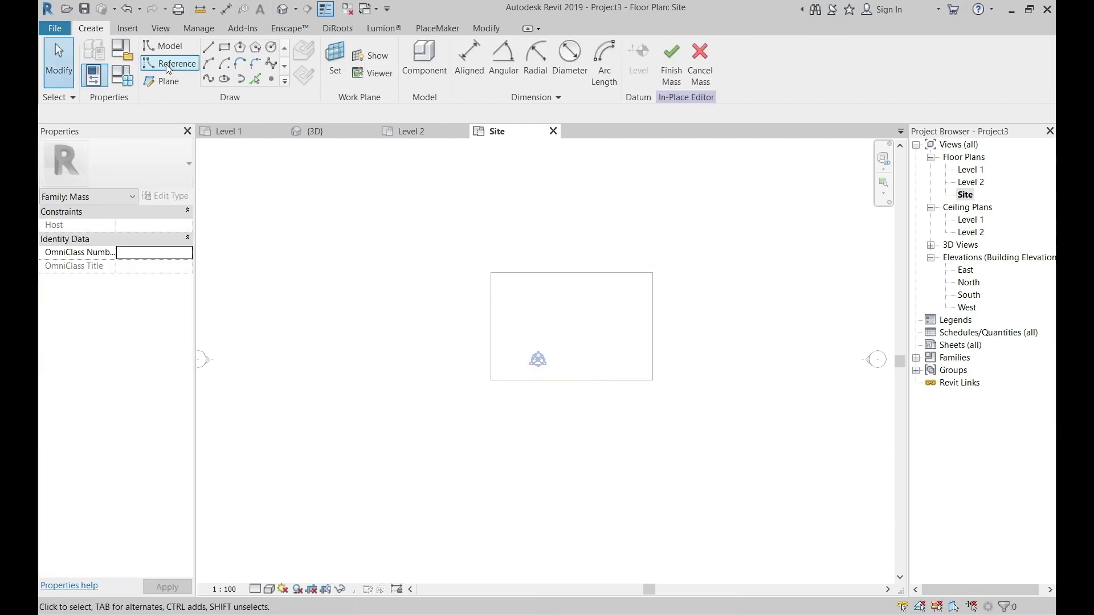
Draw a wavy open model spline on Level 1 just outside the building's left, front and right sides.
click(210, 78)
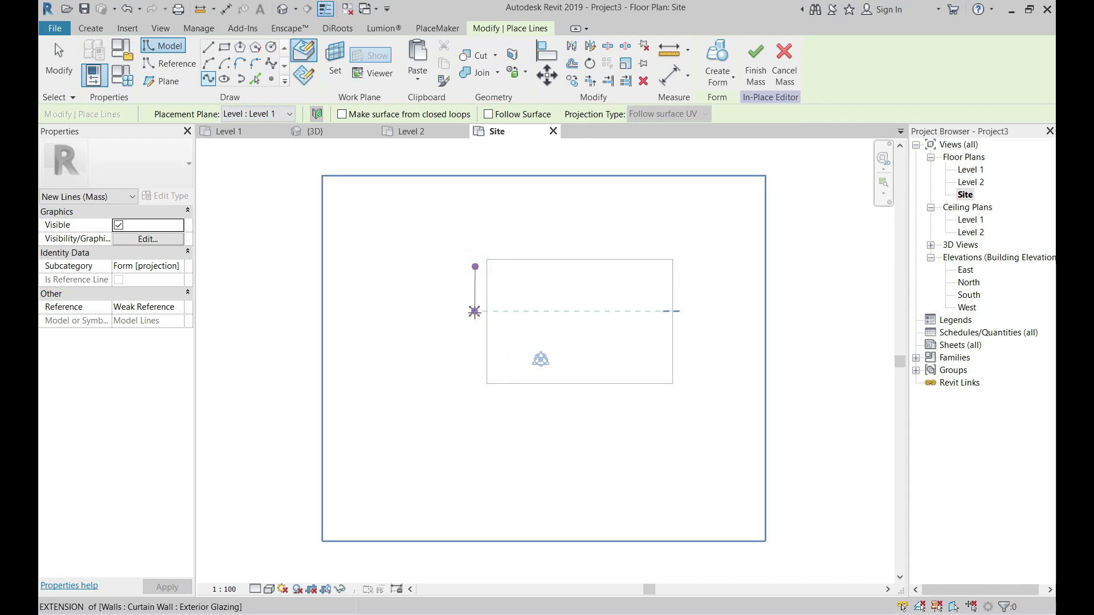
click(475, 311)
click(474, 354)
click(476, 401)
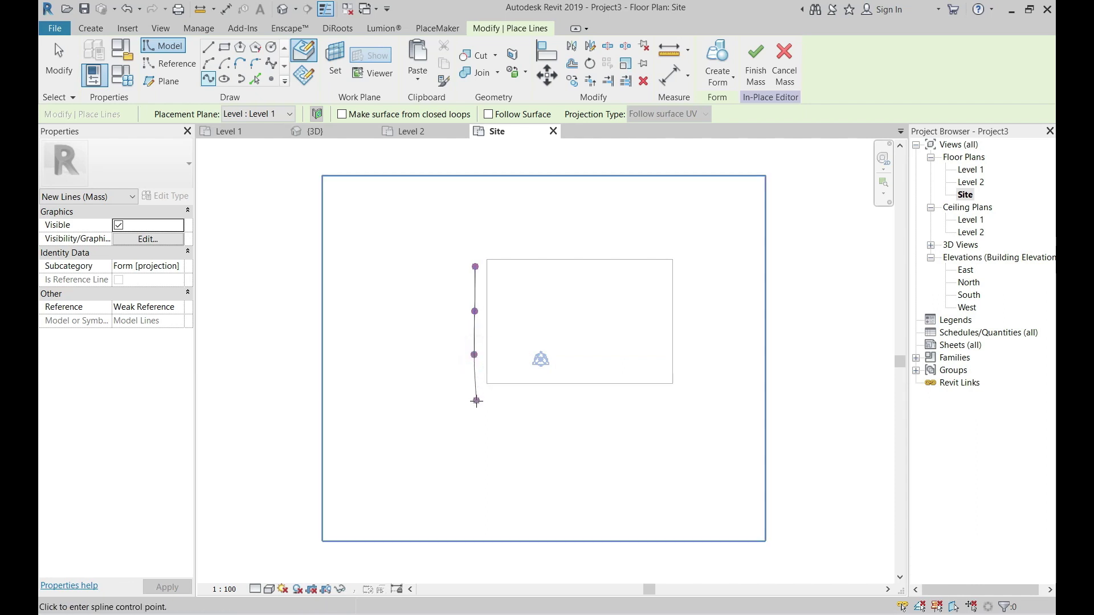
click(552, 395)
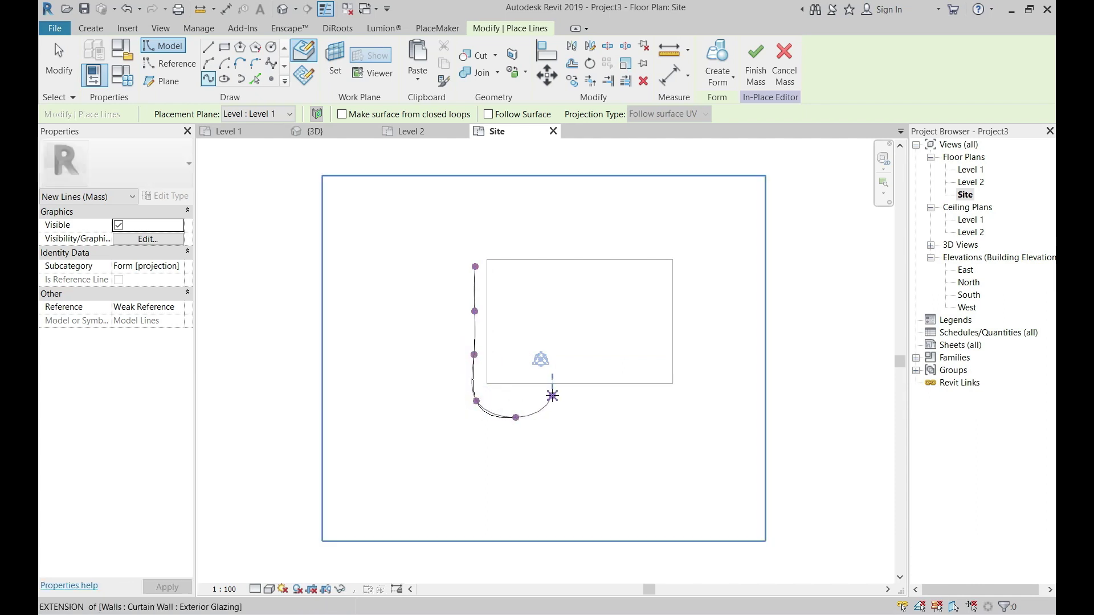
click(607, 400)
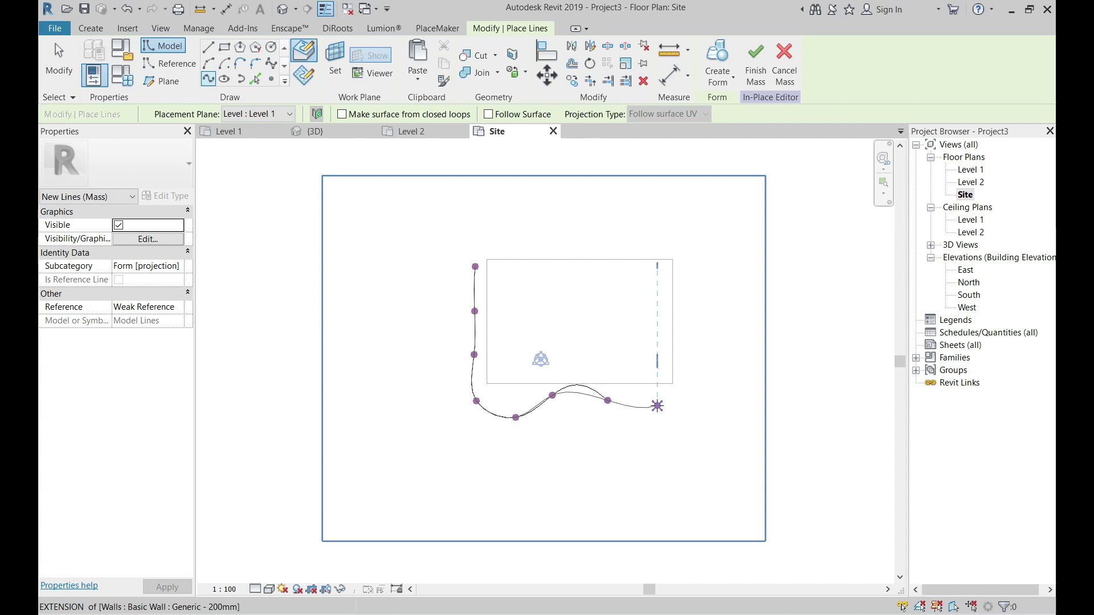
click(657, 406)
click(694, 405)
click(694, 355)
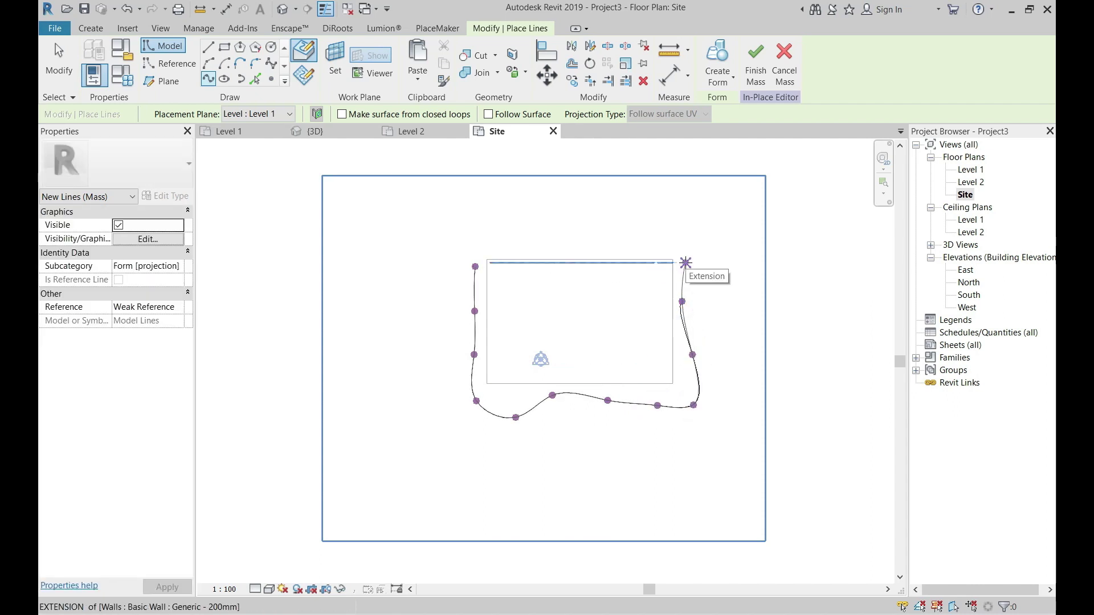
click(688, 260)
key(Escape)
key(Escape)
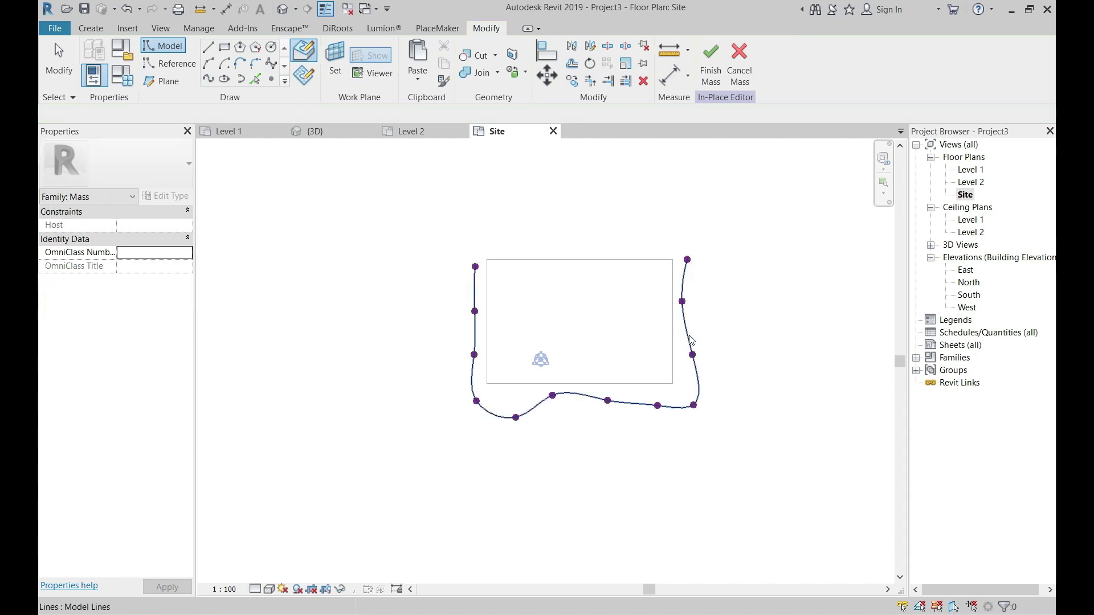
In the 3D view, copy the spline, paste it aligned to Levels 2, 3 and 4, and delete the Level 1 original.
click(334, 129)
key(ctrl+Tab)
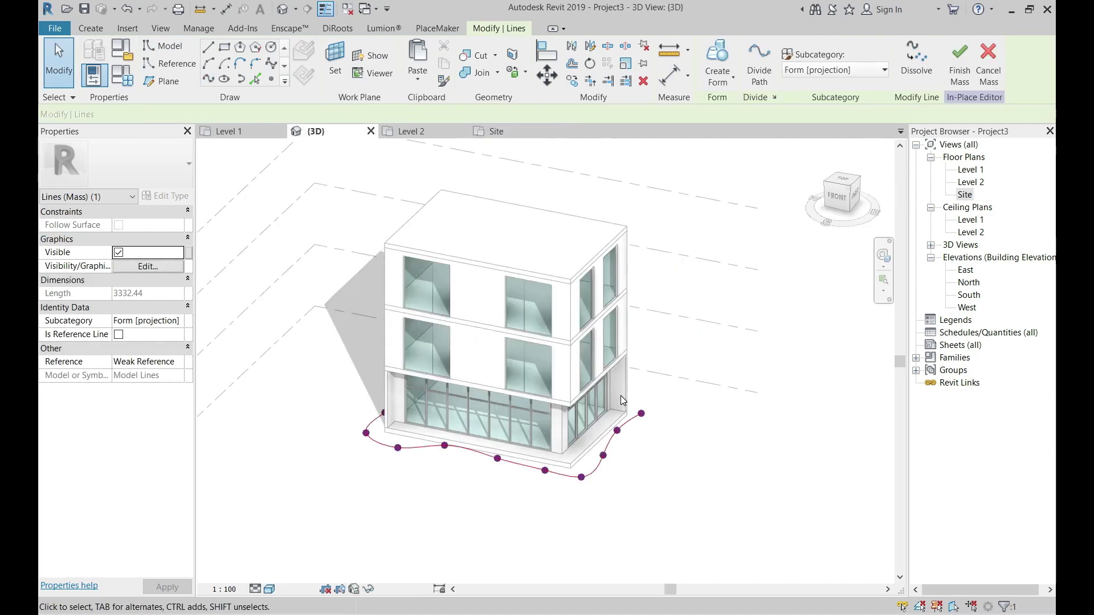
shift+middle_drag(610, 450, 553, 427)
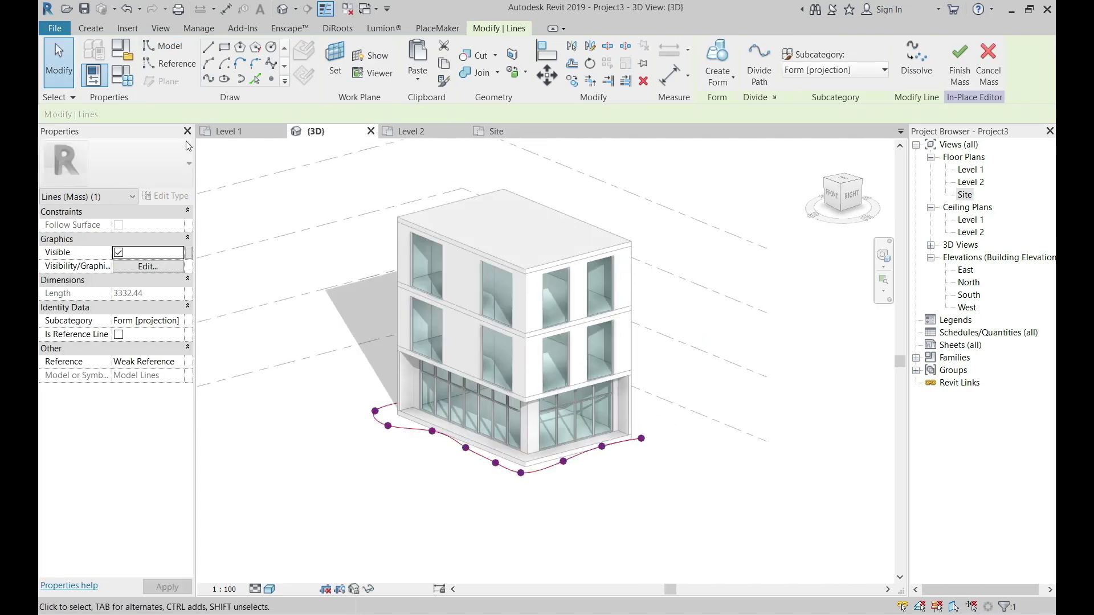
click(370, 374)
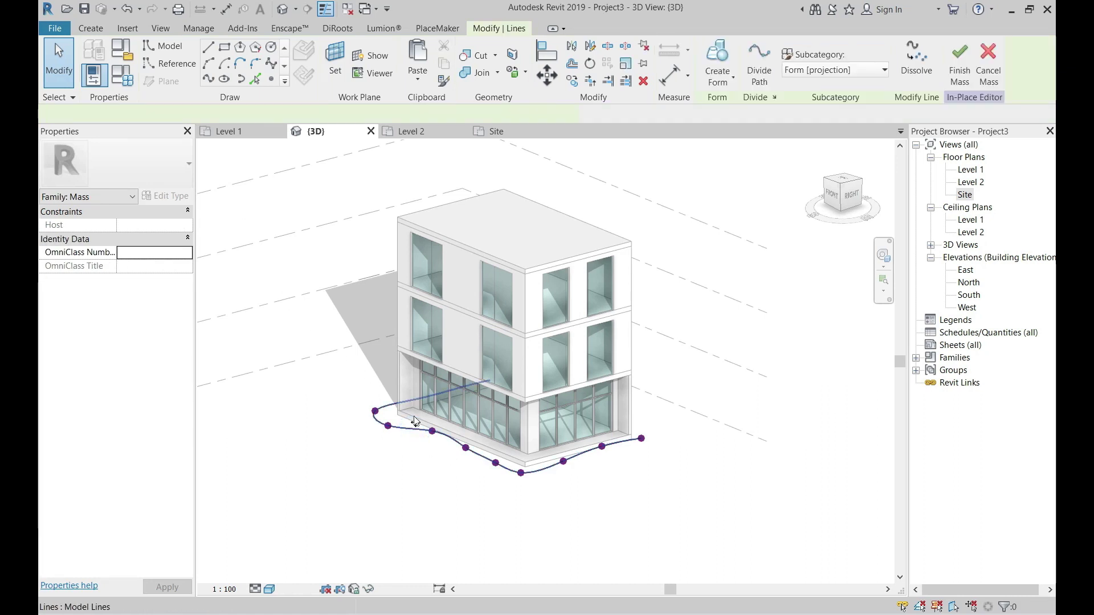
shift+middle_drag(315, 336, 374, 337)
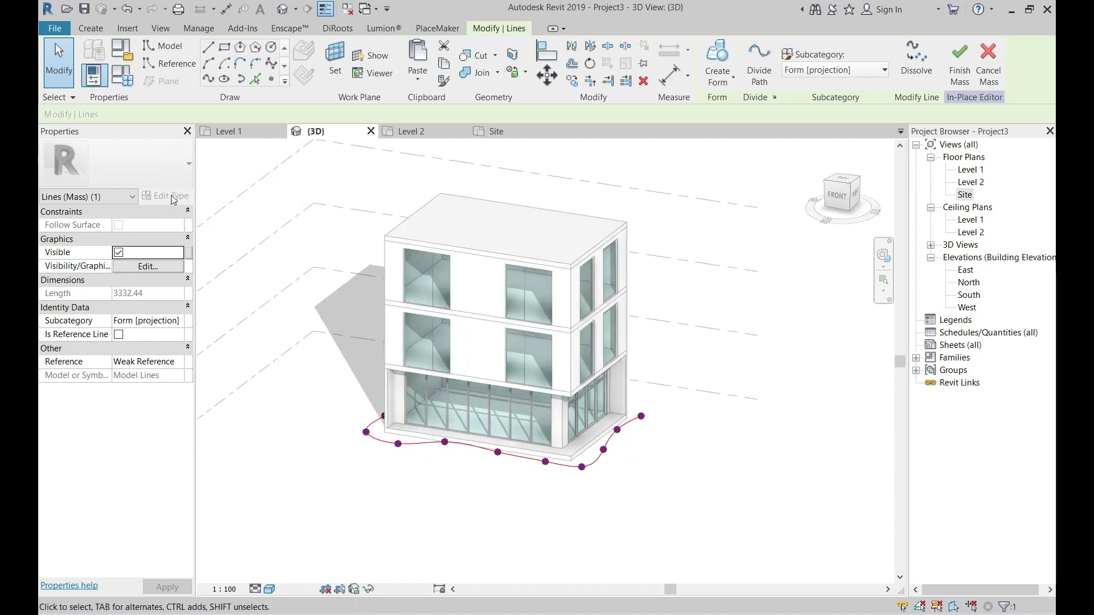
shift+middle_drag(478, 451, 426, 474)
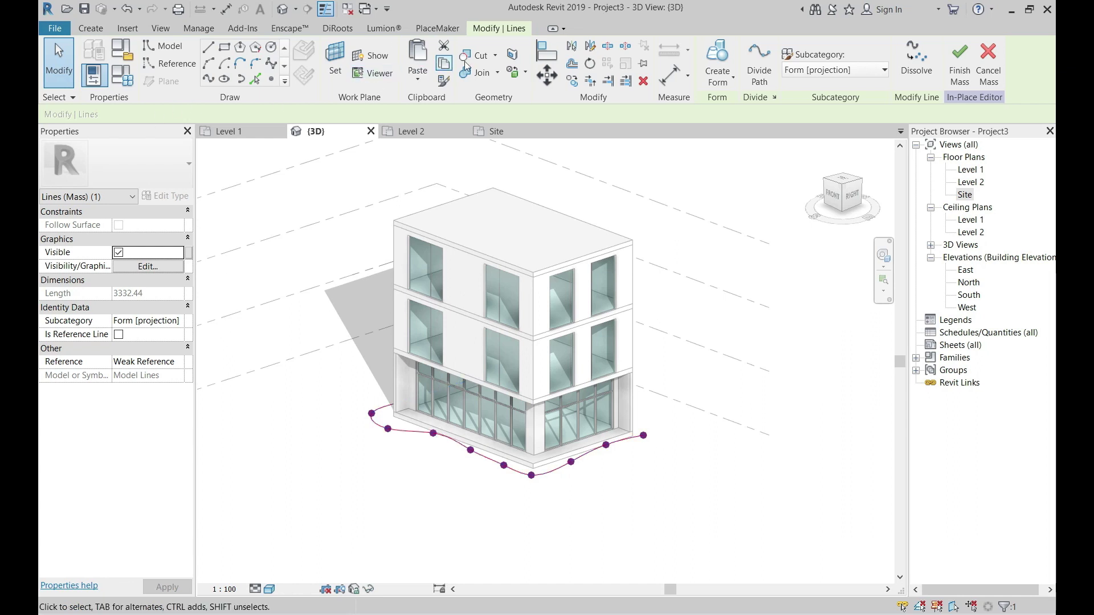
click(444, 63)
click(418, 75)
click(442, 128)
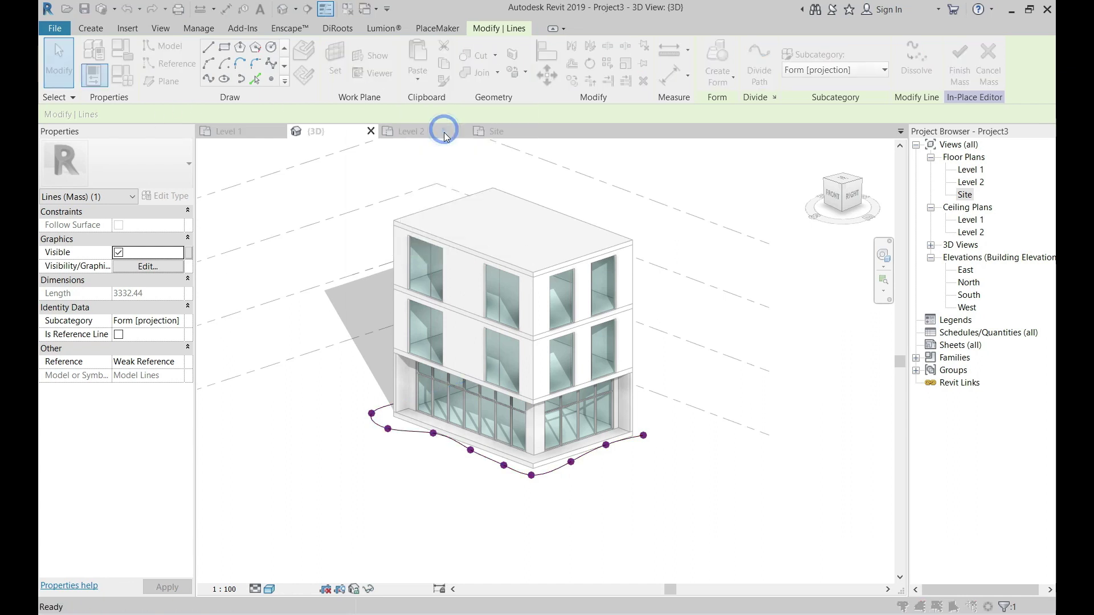
drag(385, 142, 387, 161)
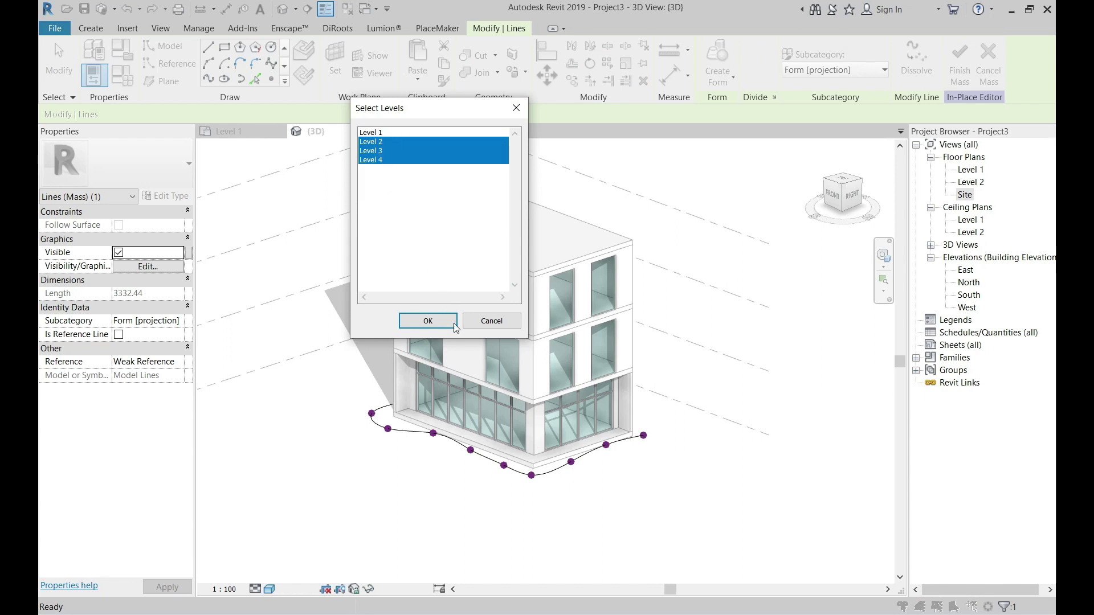
click(438, 321)
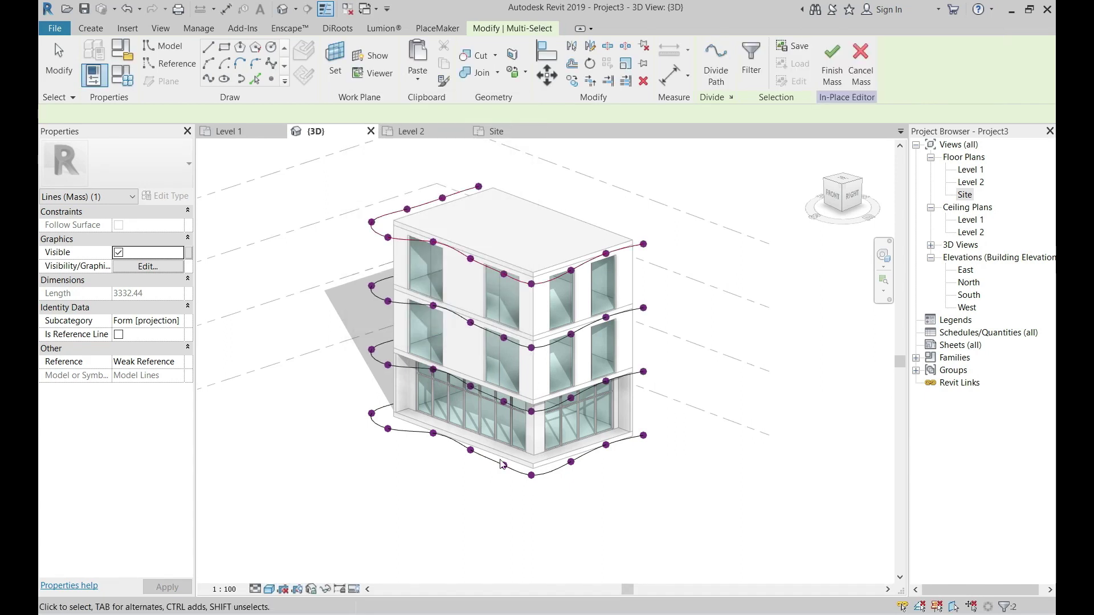
key(d)
key(e)
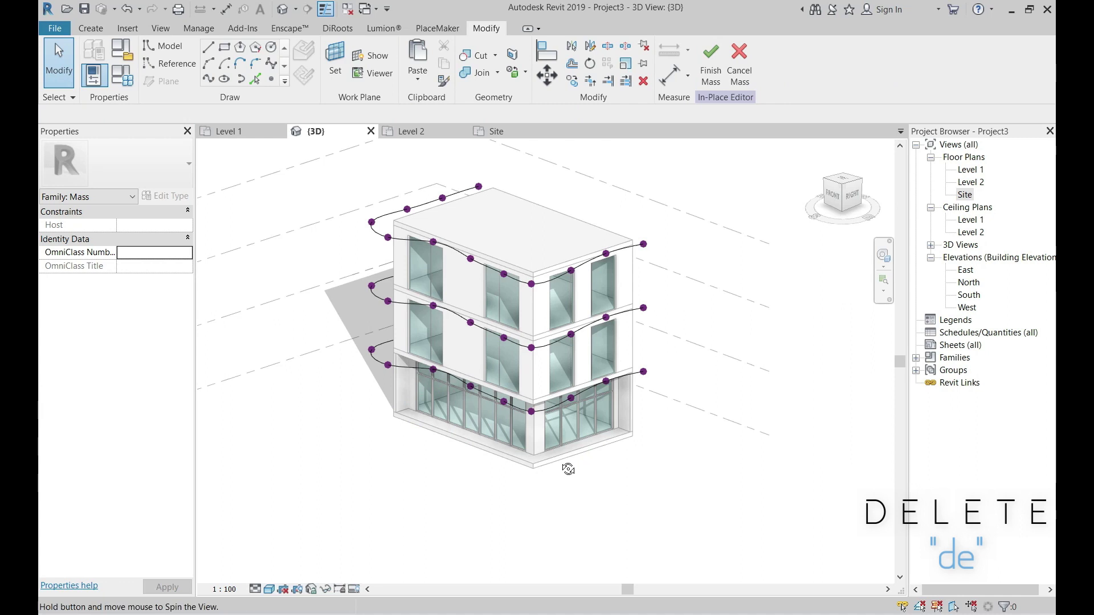
Select the splines on Levels 2, 3 and 4 together and create a lofted surface form from them.
shift+middle_drag(568, 469, 743, 471)
click(460, 410)
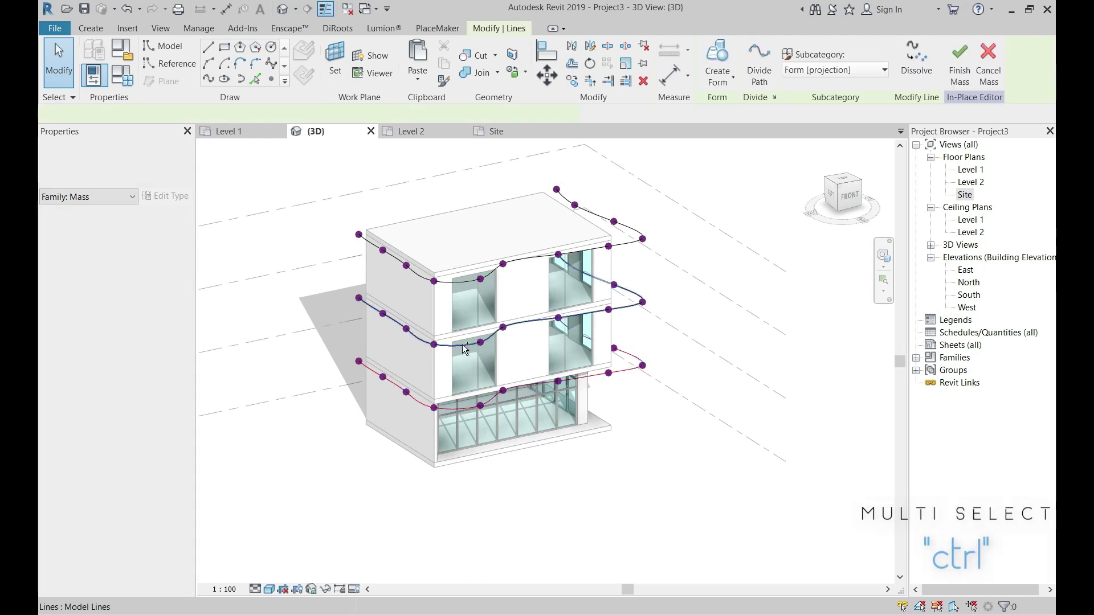
ctrl+click(463, 344)
ctrl+click(460, 280)
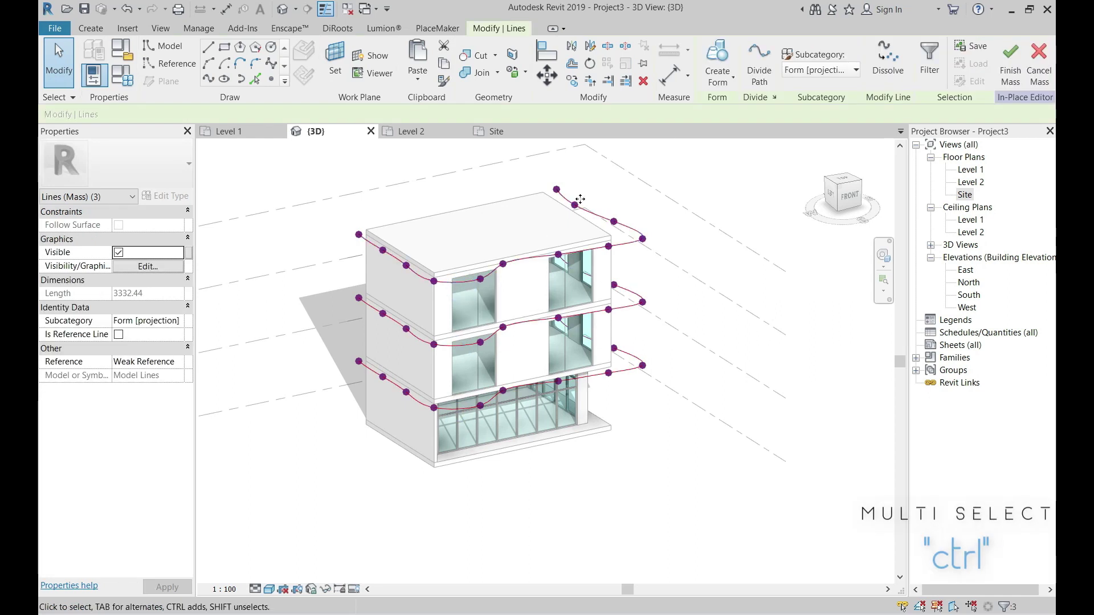
click(728, 62)
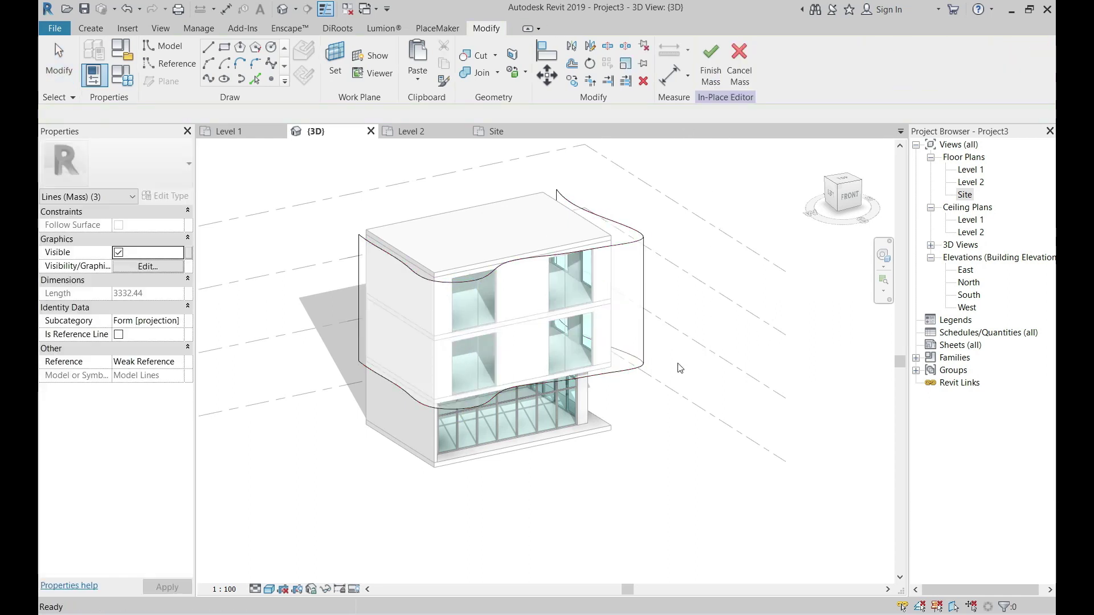
key(Escape)
Select the curved mass form and turn on X-Ray mode for it.
shift+middle_drag(630, 396, 504, 340)
click(504, 337)
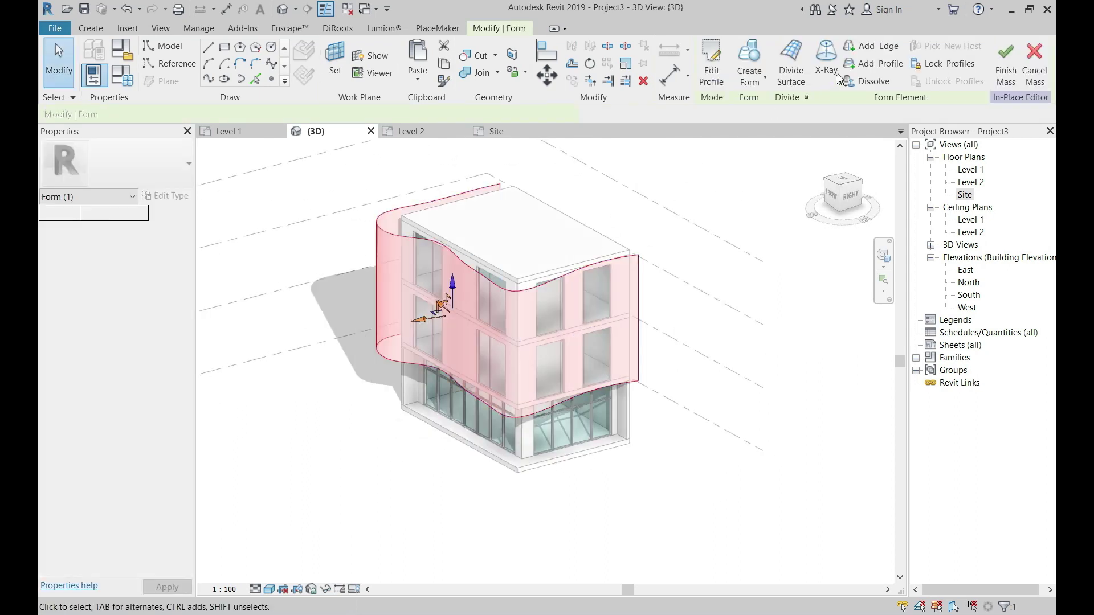
click(829, 69)
Pull the middle Level 3 spline's vertex on the front face, next to the left front corner, inward toward the facade.
shift+middle_drag(515, 457, 757, 400)
click(661, 392)
scroll(509, 354, up, 3)
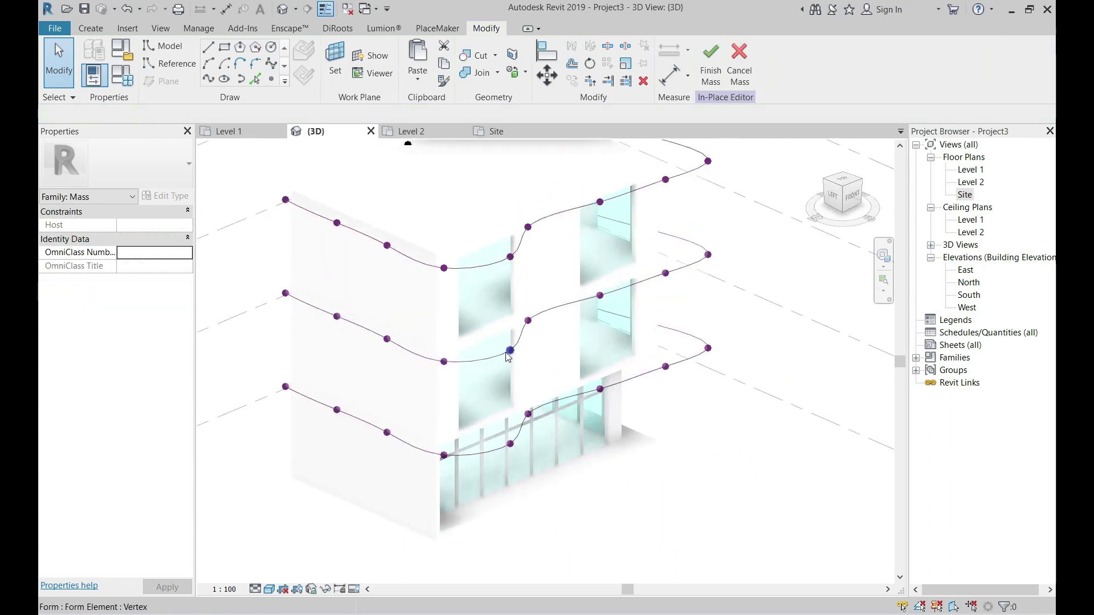
shift+middle_drag(522, 395, 523, 542)
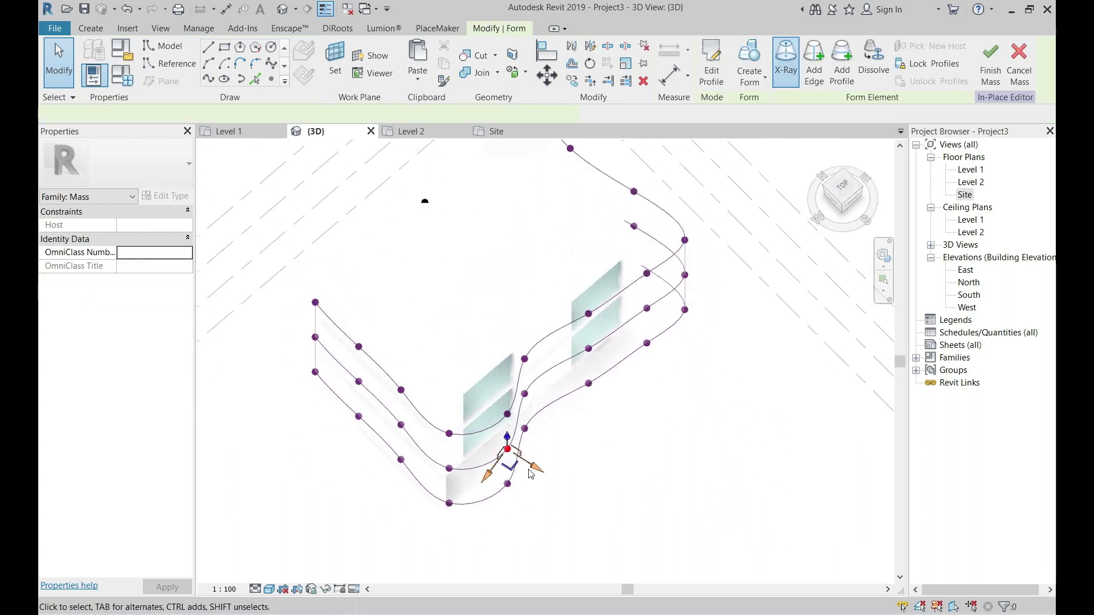
drag(535, 470, 519, 466)
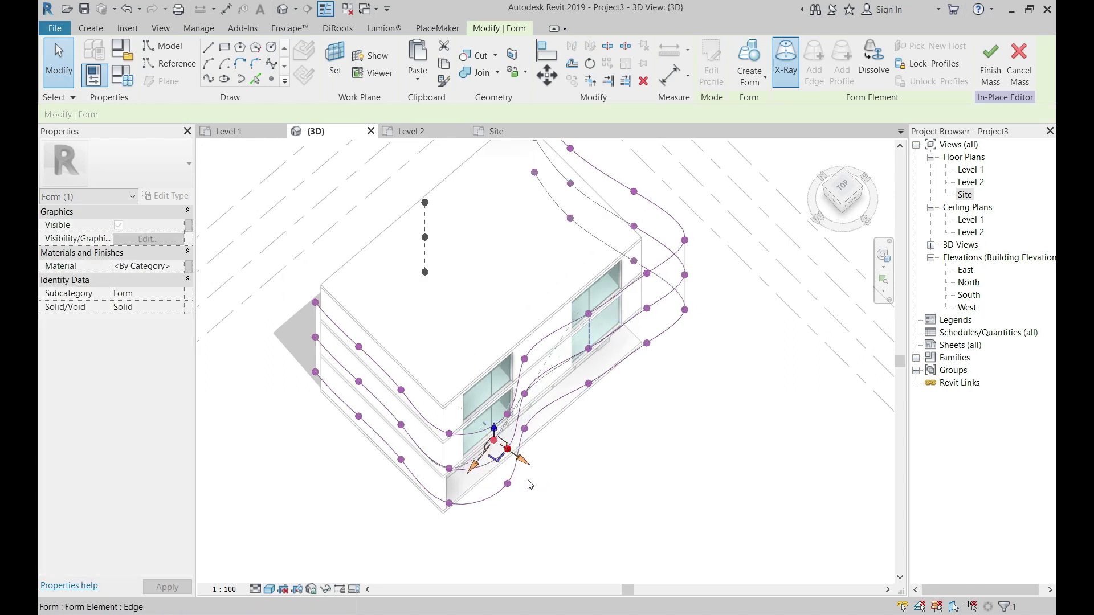
Shift the Level 3 spline's vertex at the front's right-hand window slightly and pull its right front corner vertex inward.
mouse_move(564, 447)
shift+middle_down()
mouse_move(586, 408)
mouse_move(655, 369)
mouse_move(635, 364)
shift+middle_up()
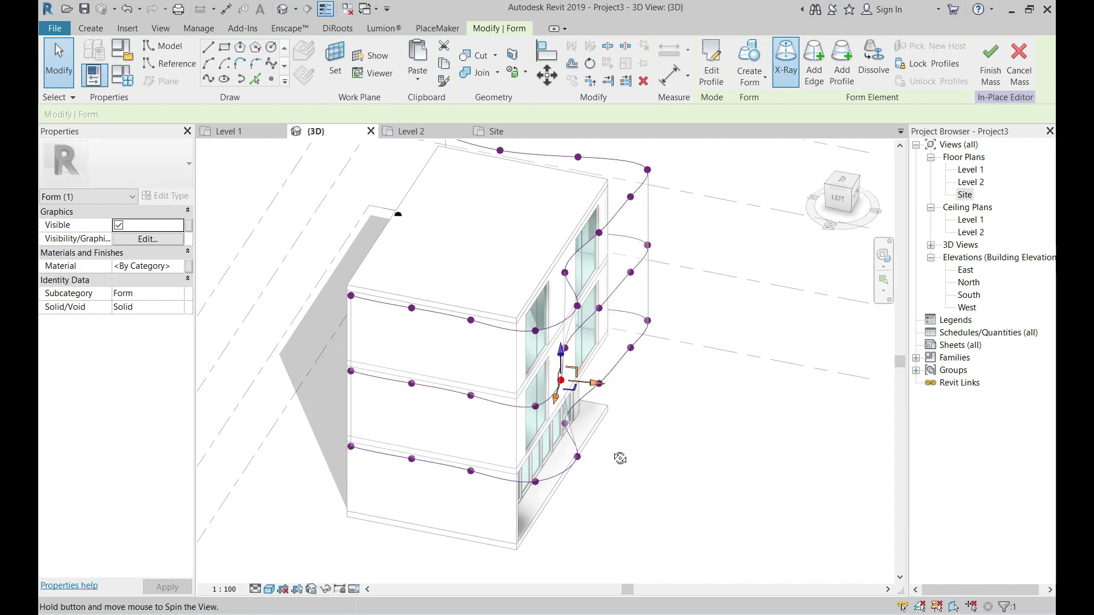
mouse_move(621, 458)
shift+middle_down()
mouse_move(566, 456)
mouse_move(610, 462)
shift+middle_up()
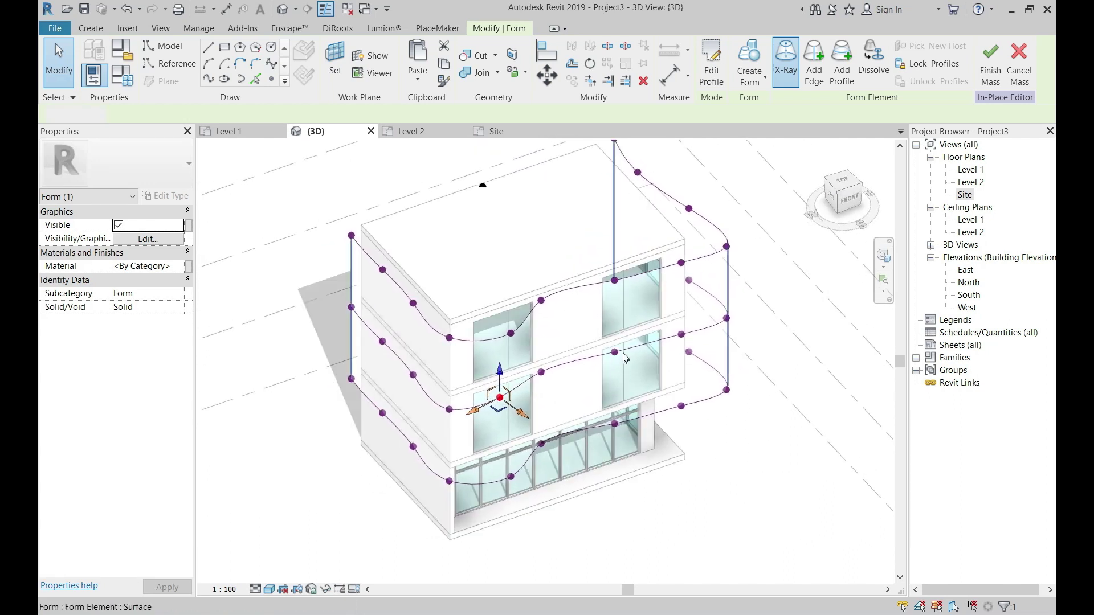
key(Escape)
click(631, 370)
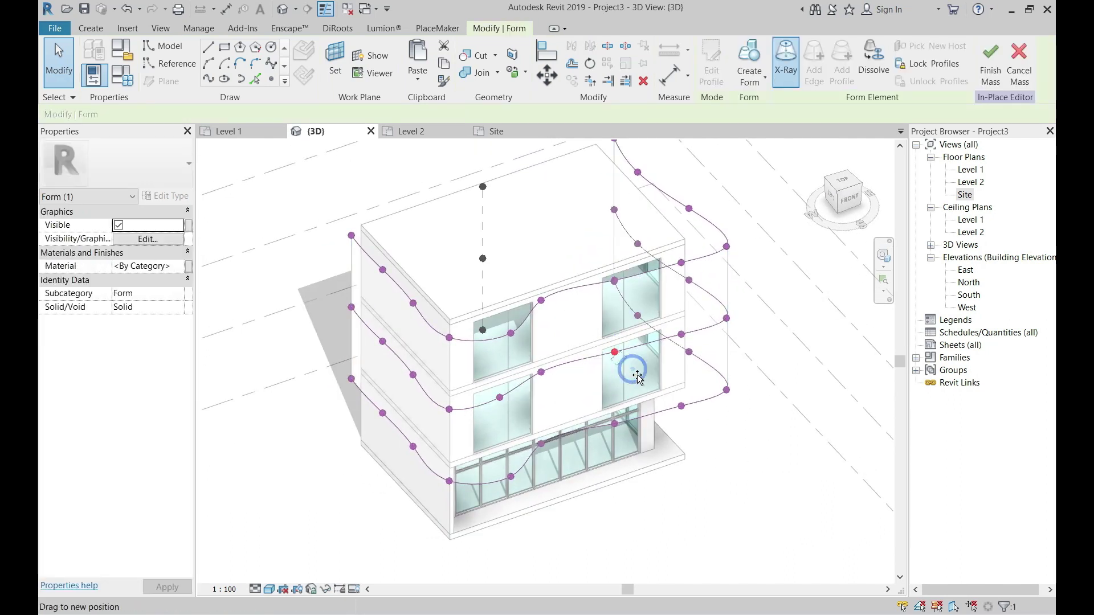
click(727, 318)
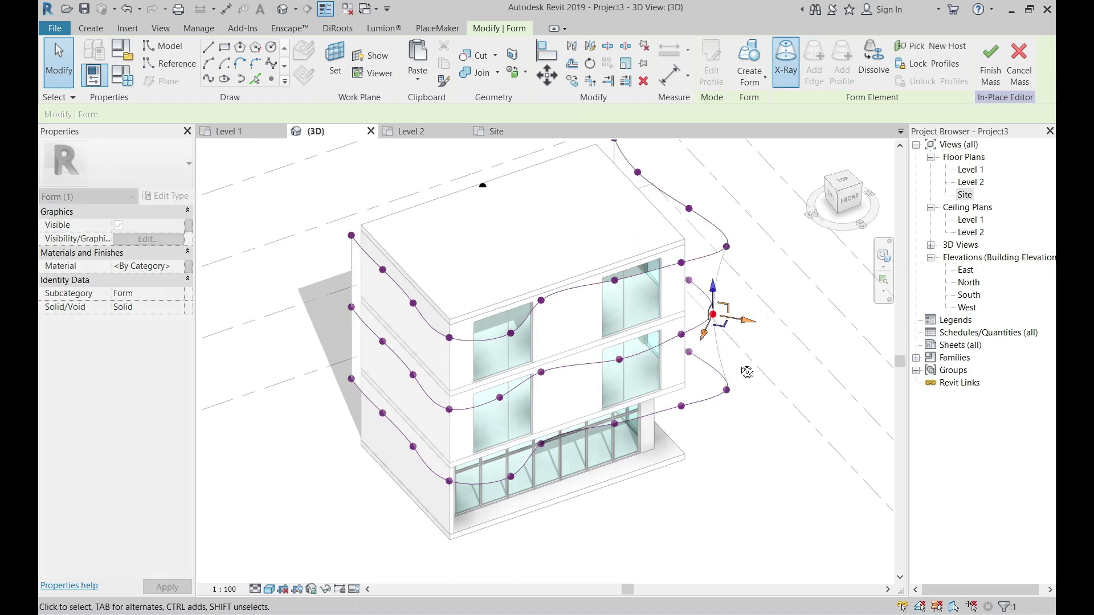
Move a Level 3 spline vertex outward on the building's right side and adjust the left front corner vertex.
shift+middle_drag(747, 372, 549, 471)
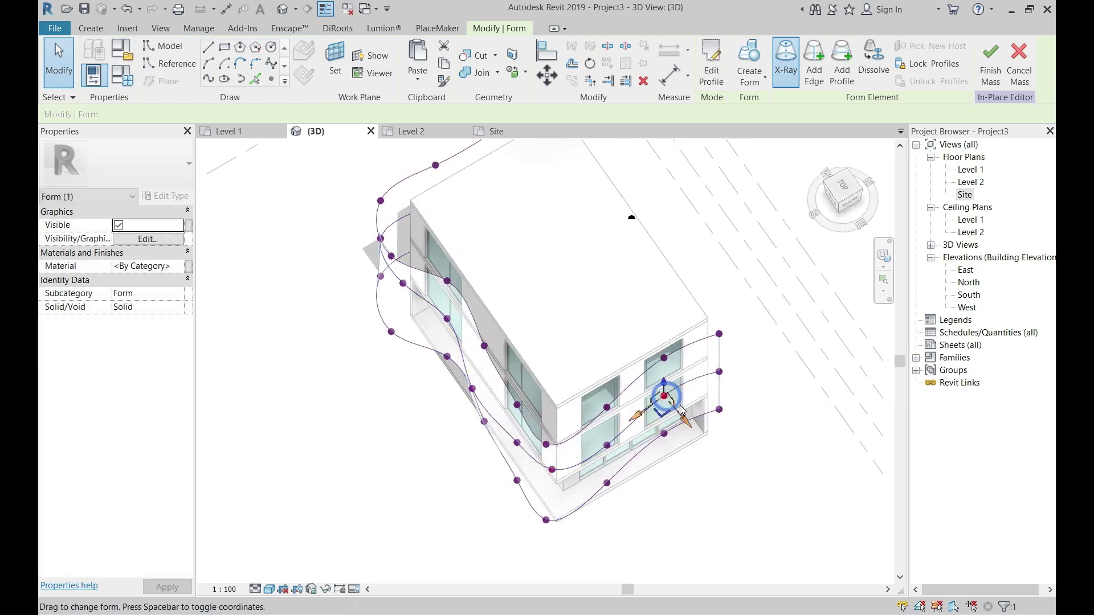
drag(681, 407, 691, 434)
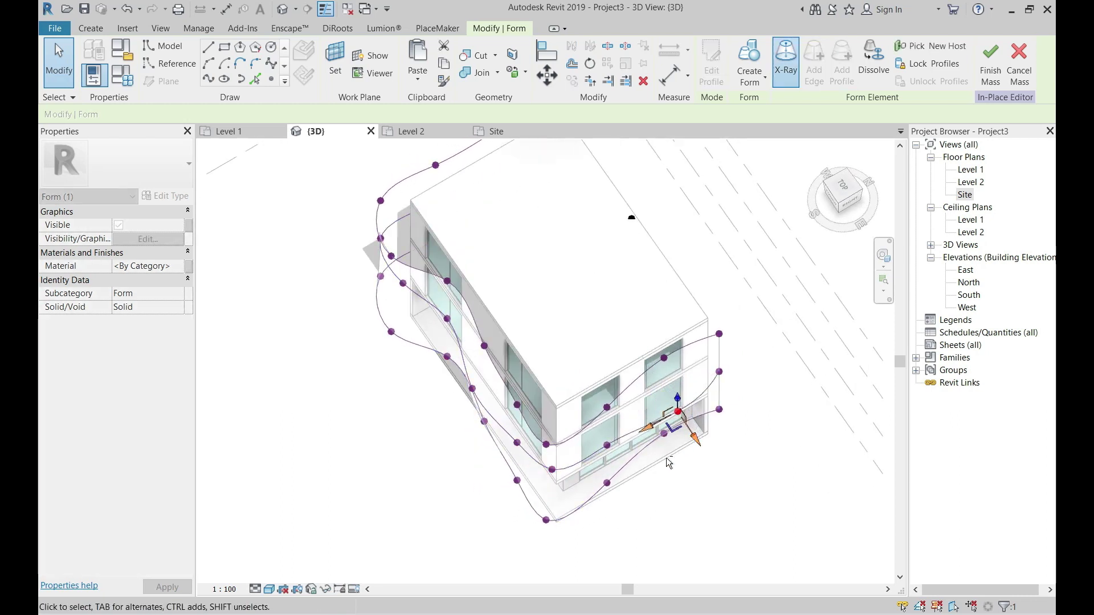
shift+middle_drag(669, 462, 744, 408)
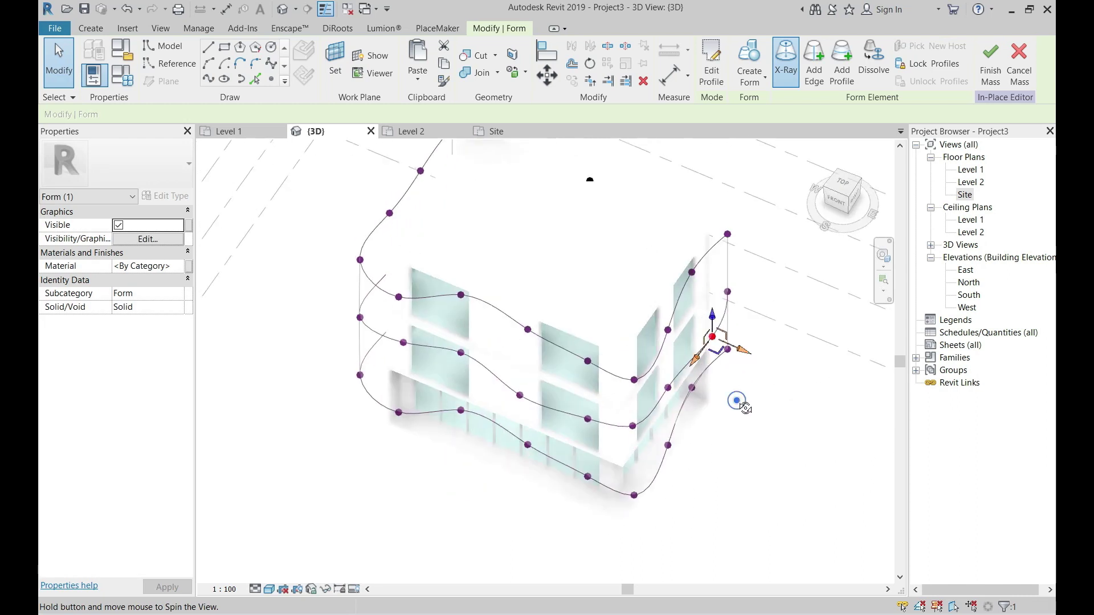
click(360, 315)
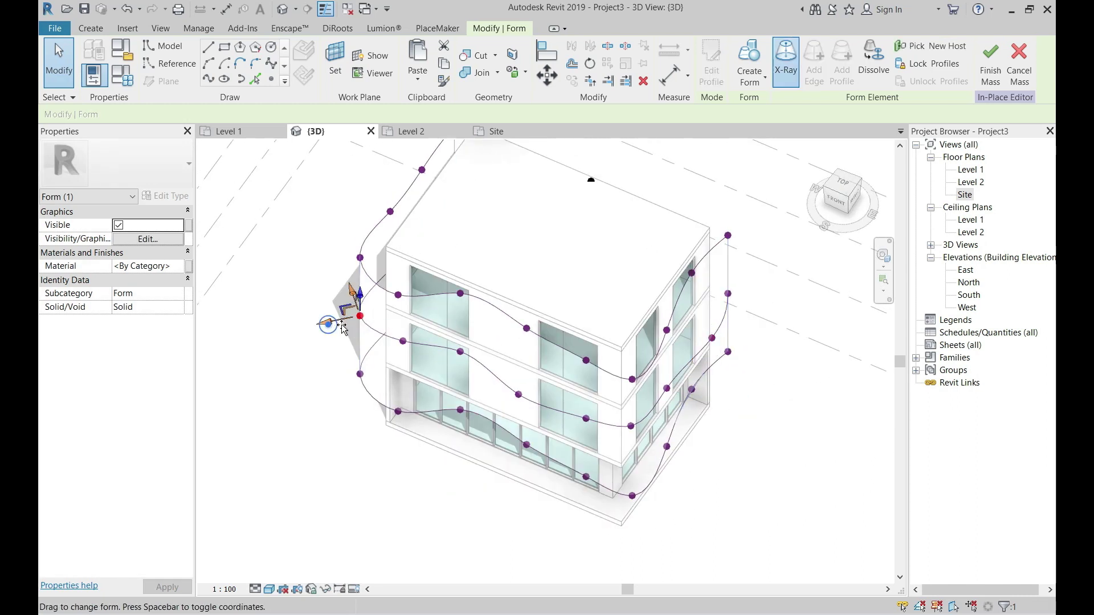
shift+middle_drag(343, 329, 413, 279)
key(Escape)
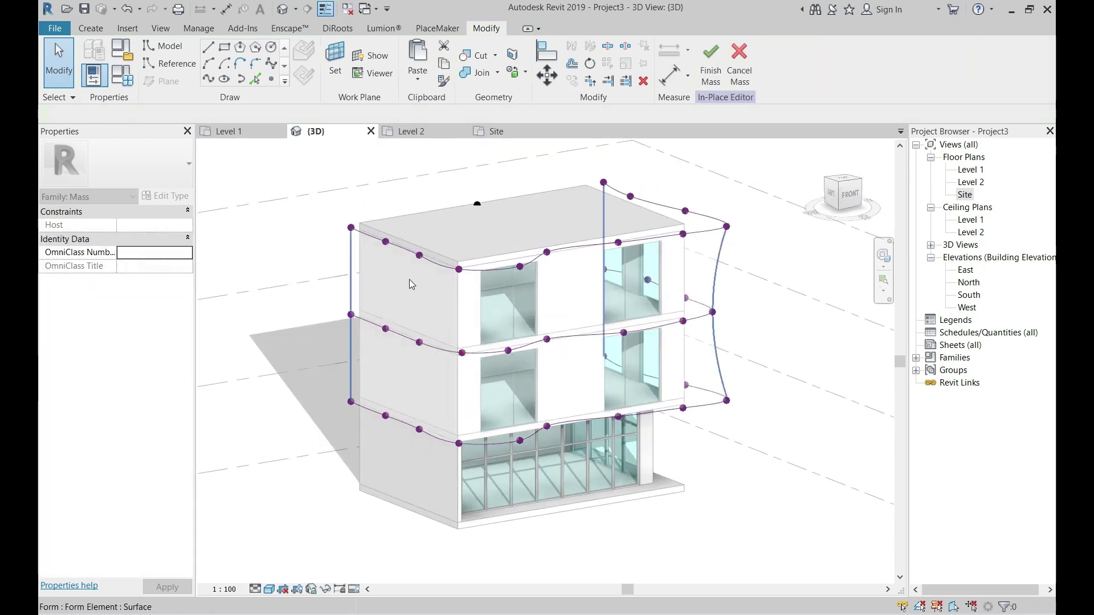
Divide the form's wavy surface into a UV grid and turn off X-Ray mode for the form.
click(411, 283)
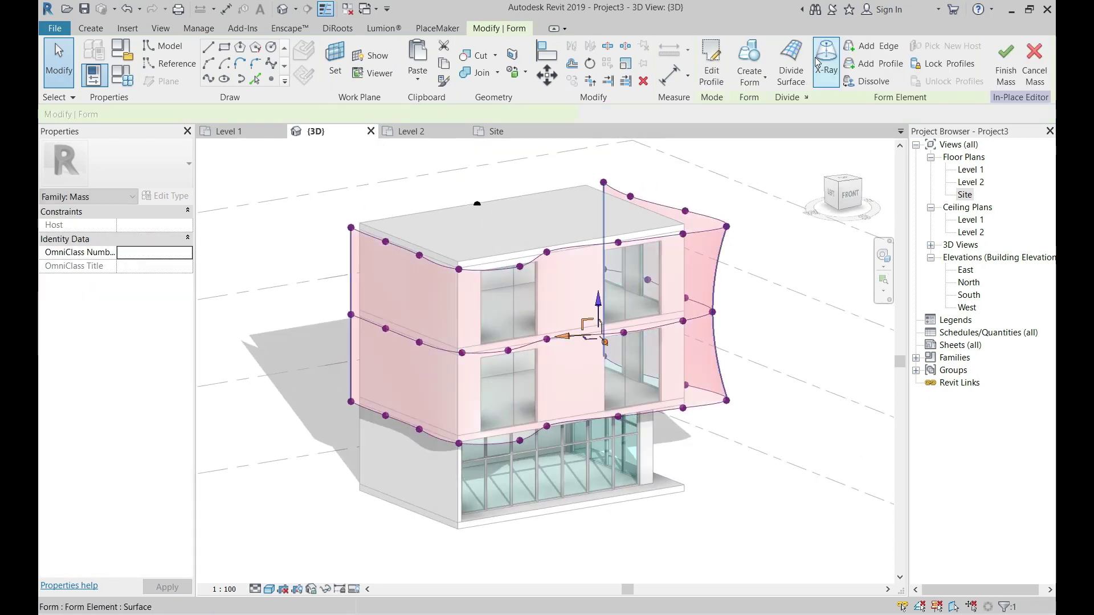
click(785, 59)
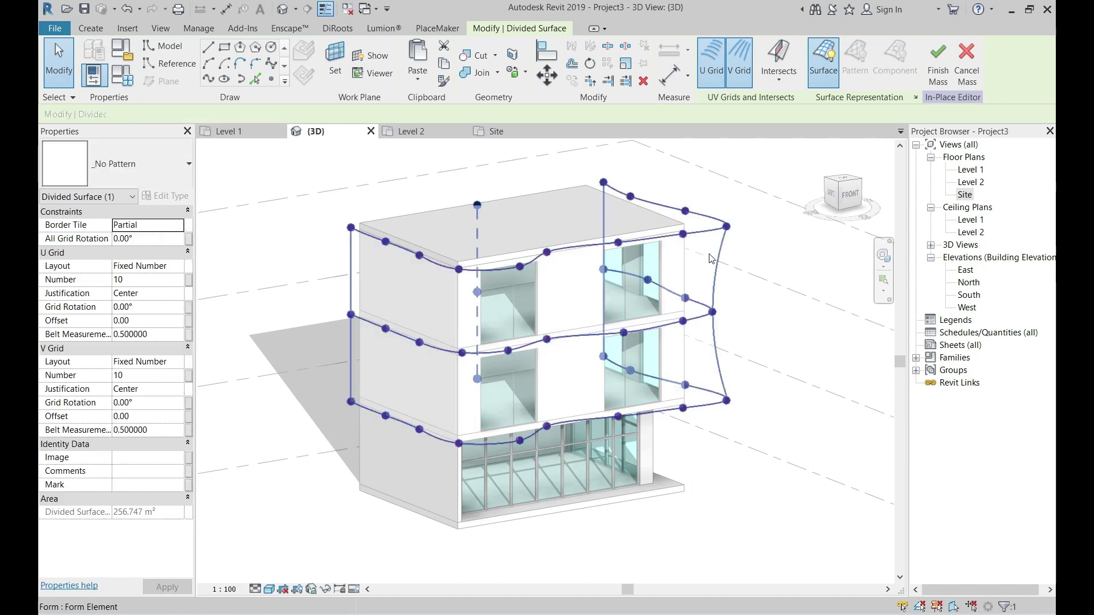
click(718, 255)
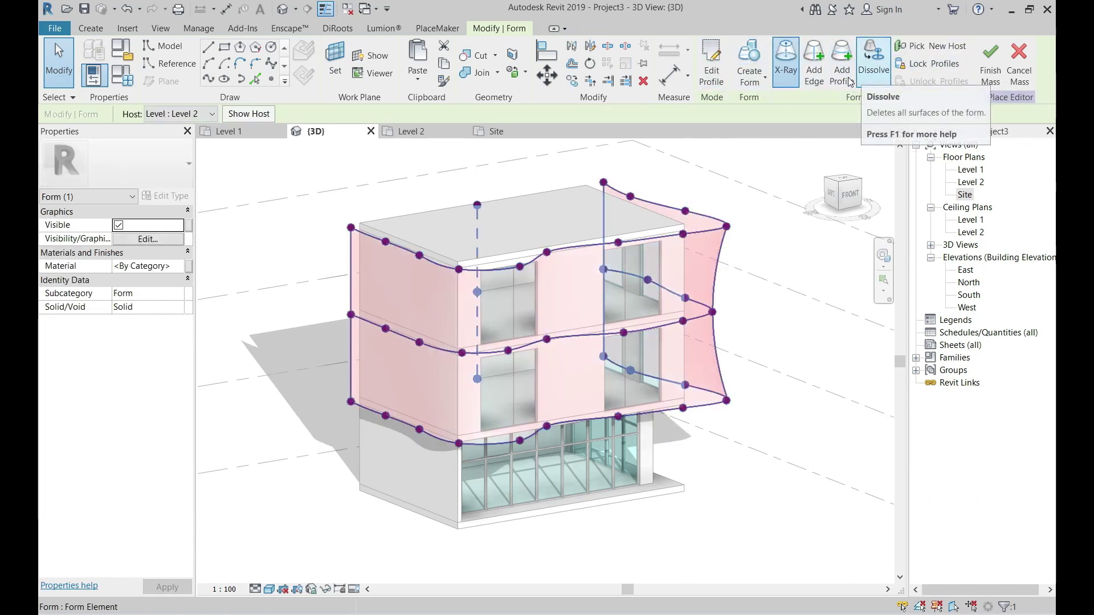
click(785, 63)
shift+middle_drag(765, 350, 888, 224)
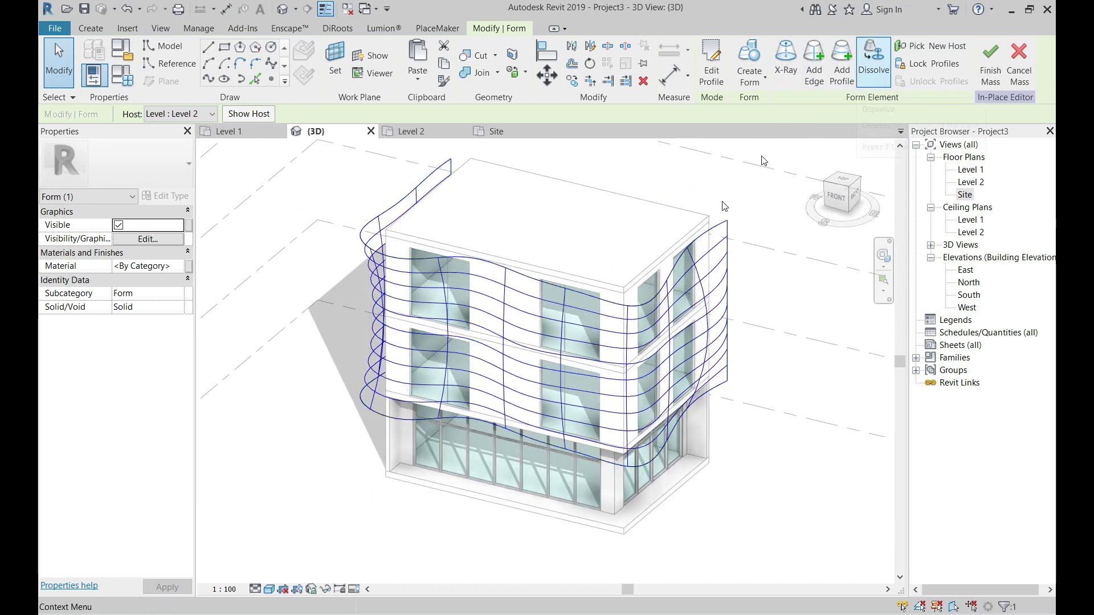
key(Escape)
Turn on Nodes in the divided surface's surface representation settings.
click(625, 354)
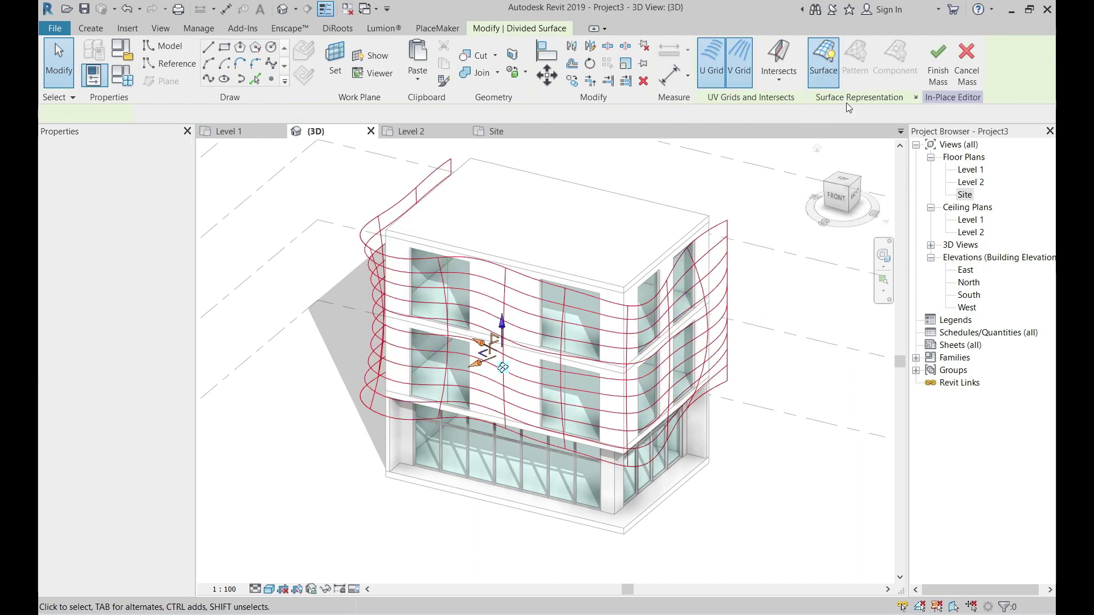
click(915, 97)
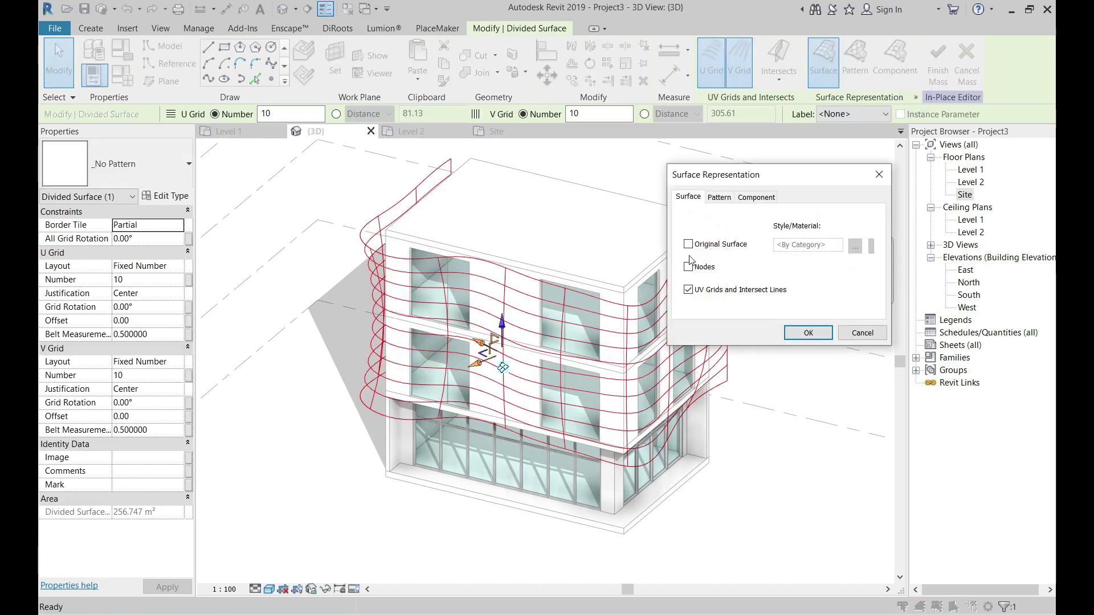
click(817, 332)
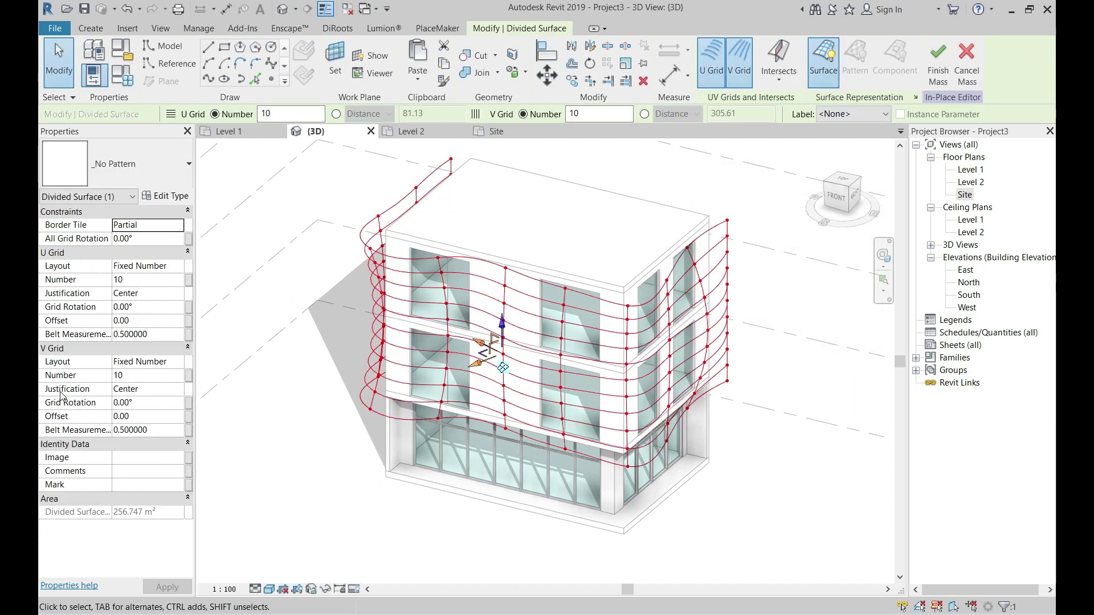
Try a U grid number of 20 on the divided surface.
shift+middle_drag(523, 418, 724, 445)
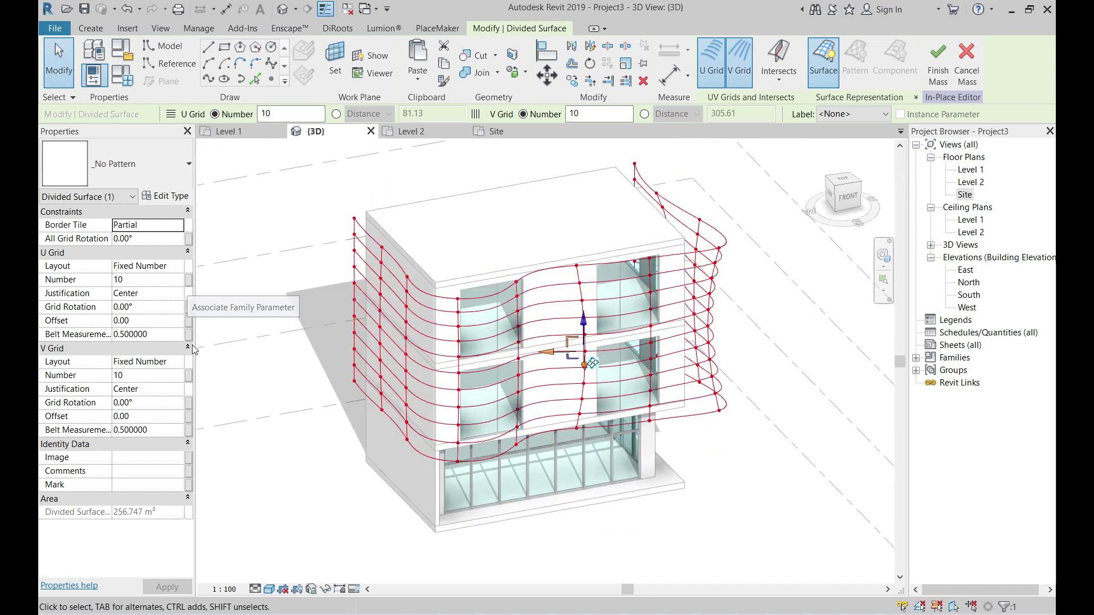
click(147, 281)
text(20)
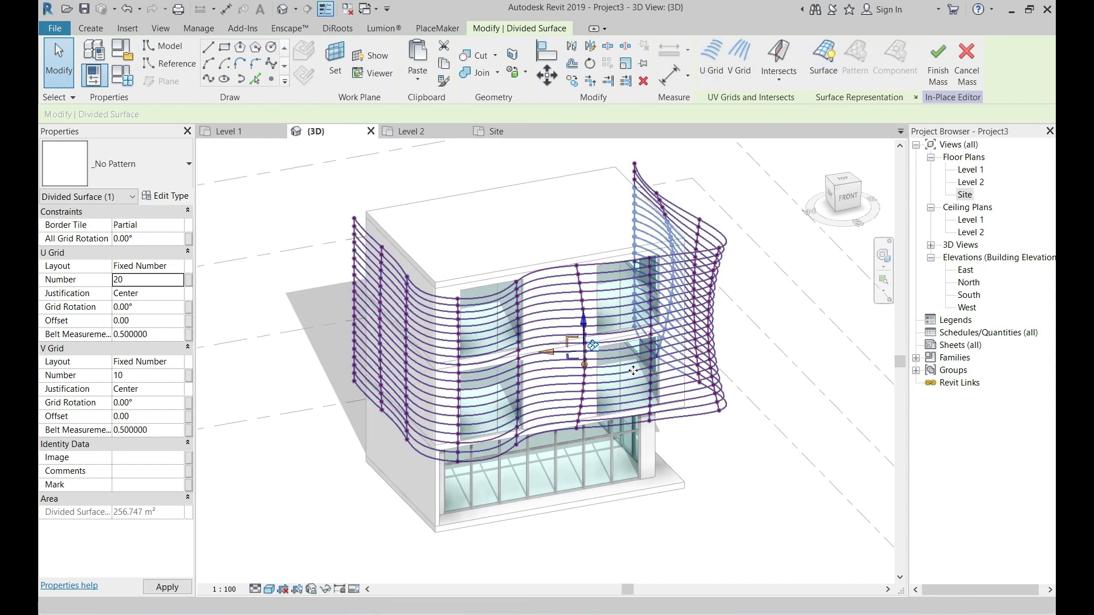
Set the divided surface's U grid number to 10 and V grid number to 20.
click(148, 285)
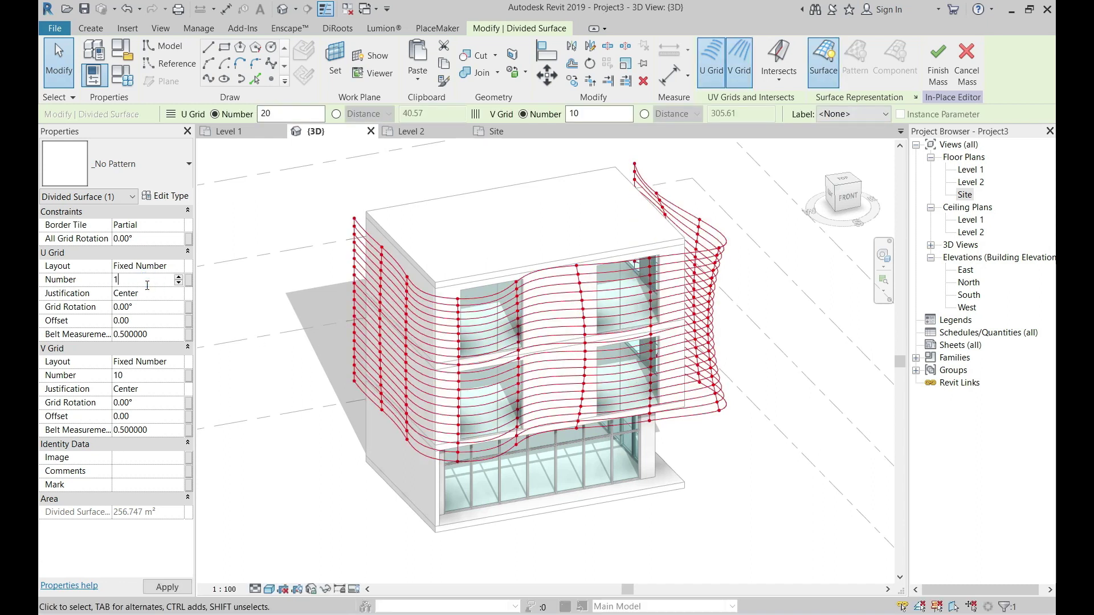
click(145, 380)
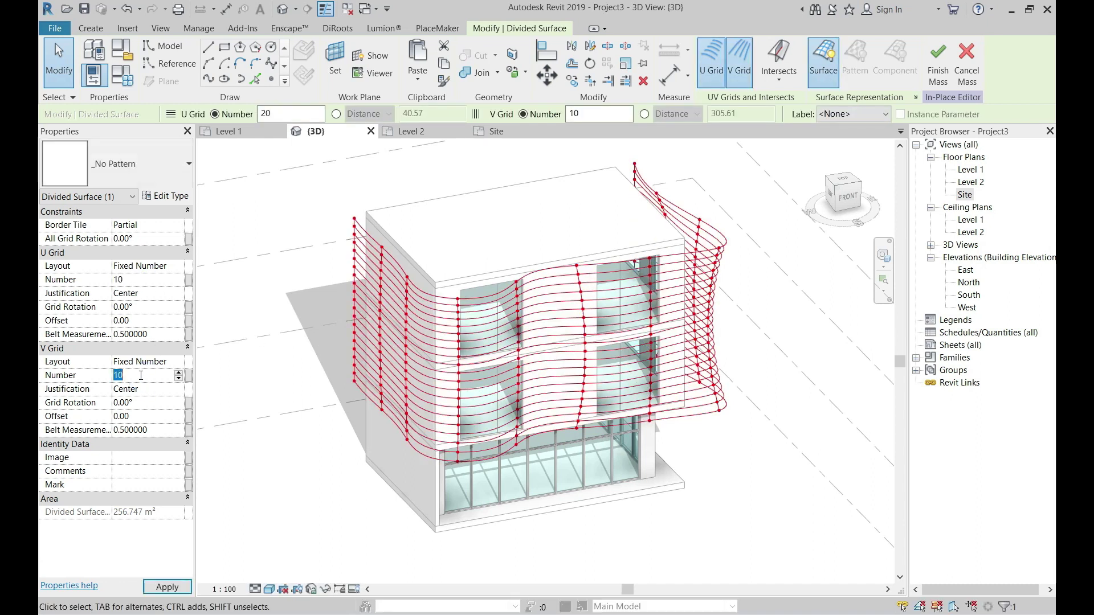
text(20)
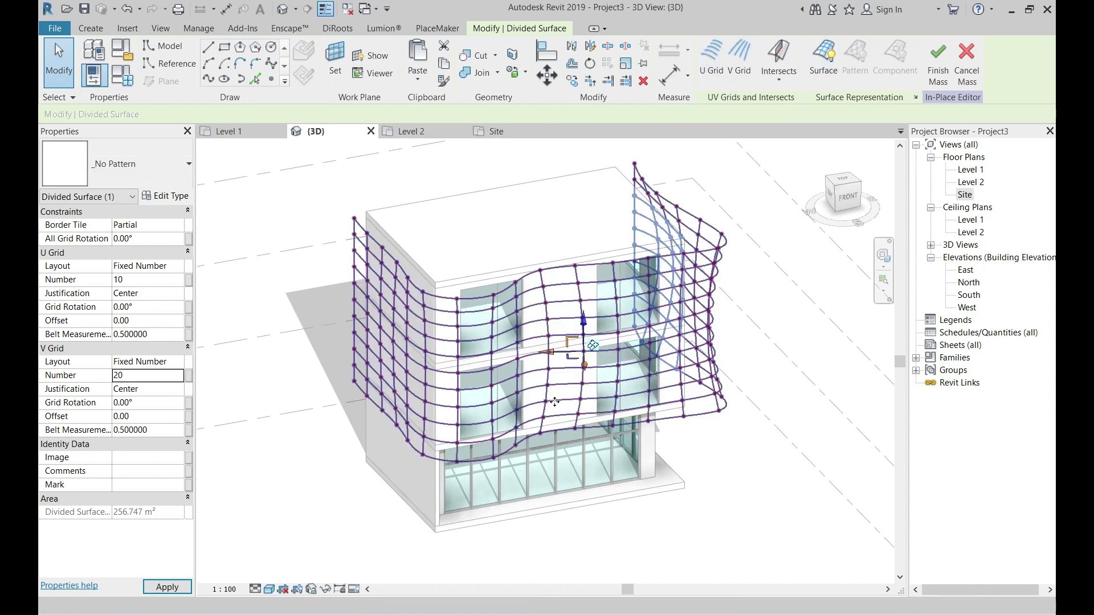
click(723, 470)
shift+middle_drag(723, 471, 707, 450)
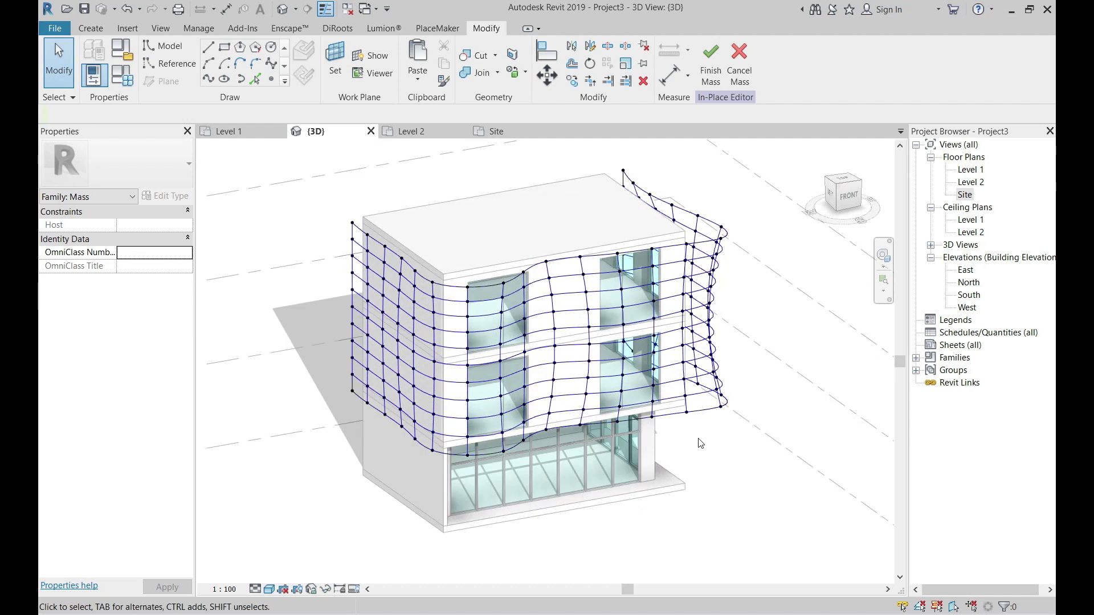
Create a new family from the adaptive Generic Model template.
click(54, 28)
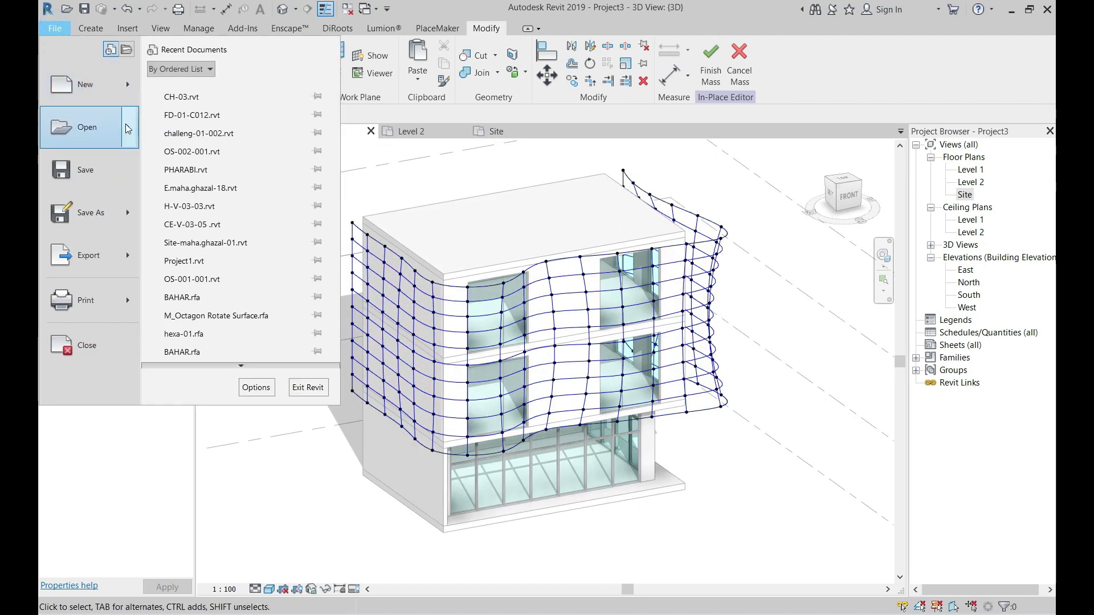
mouse_move(132, 96)
click(217, 140)
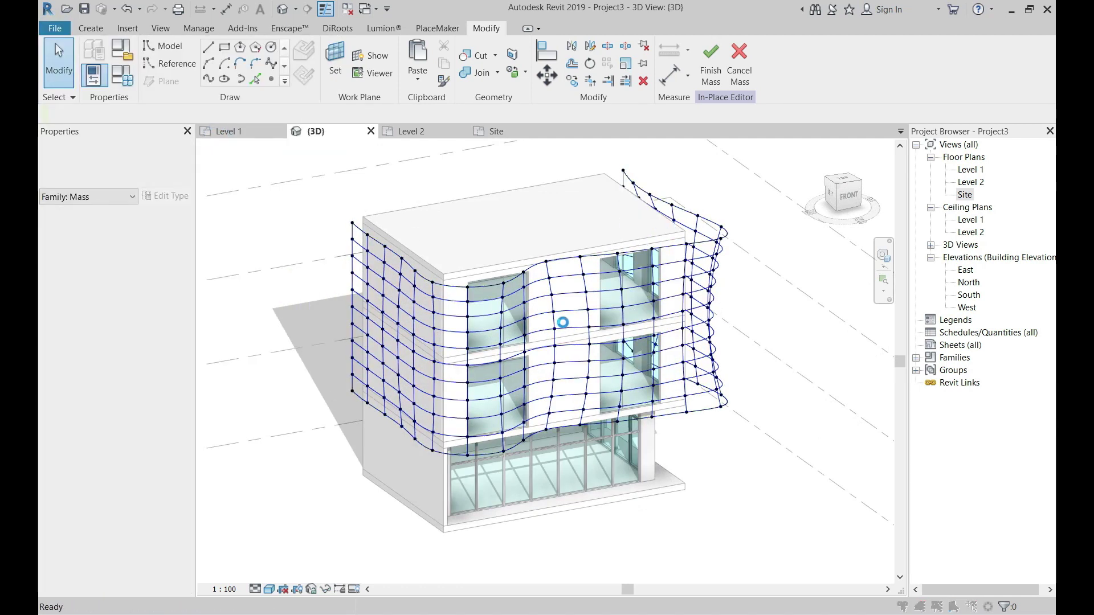
double_click(547, 308)
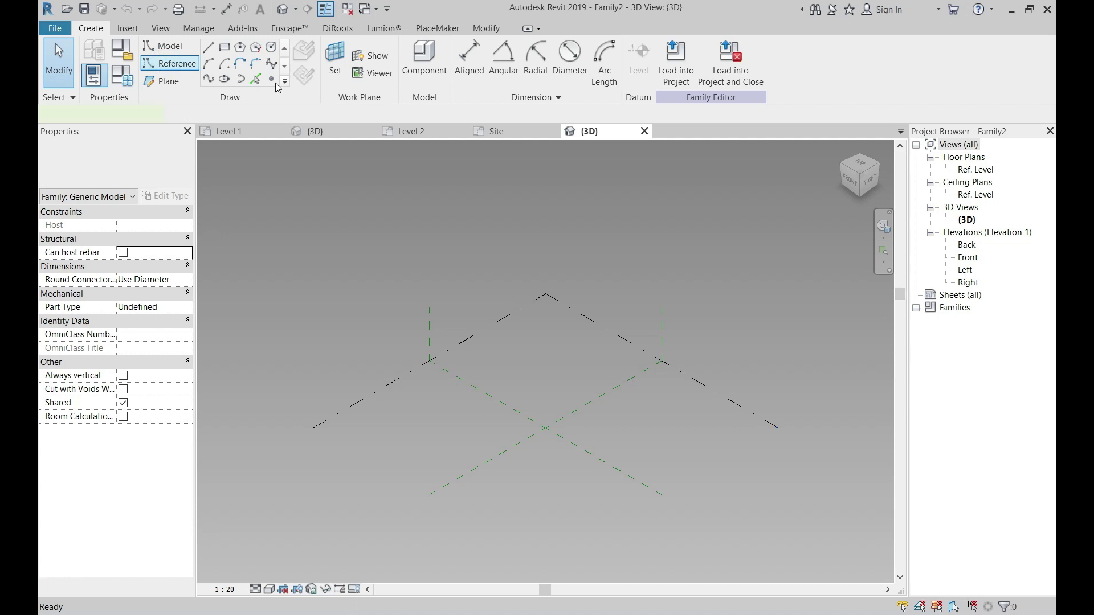
Place a reference point on the Ref. Level plane, near the left part of the view, and make it adaptive.
click(273, 80)
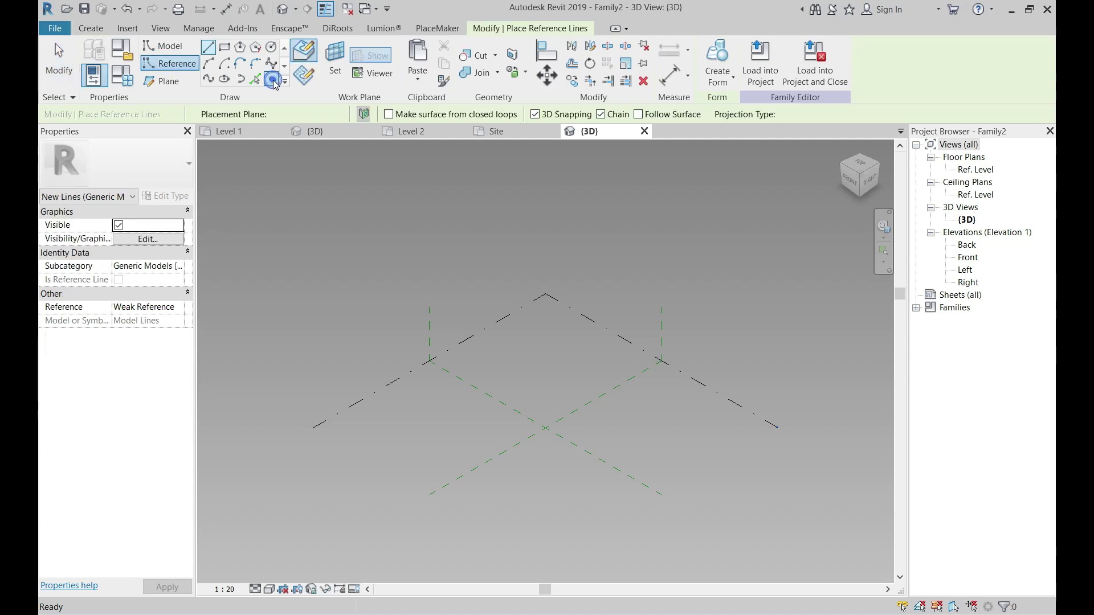
click(488, 367)
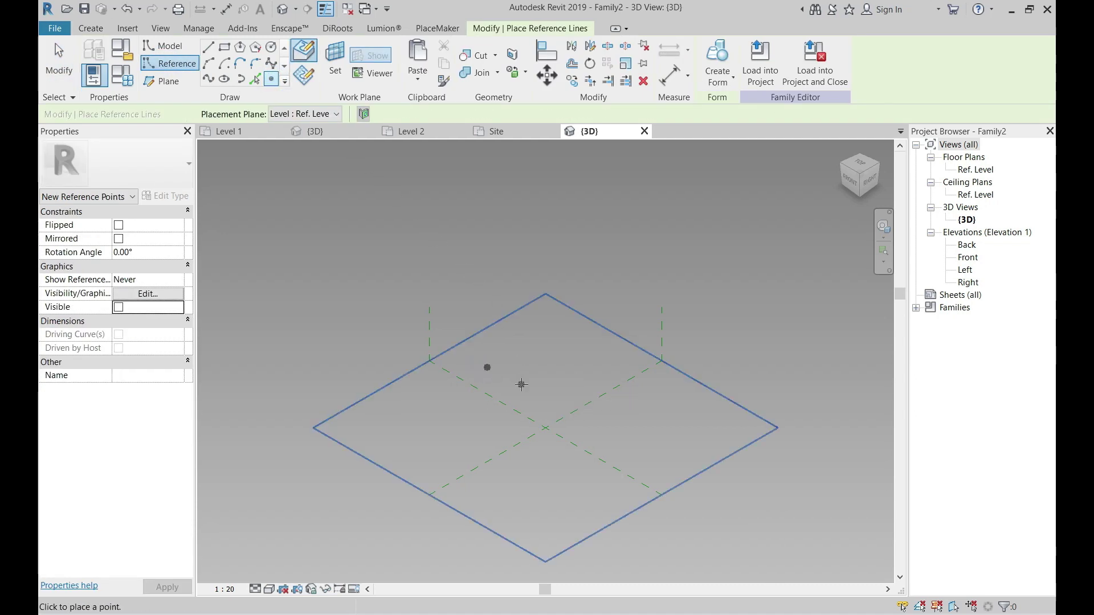
click(508, 374)
scroll(507, 375, up, 1)
key(Escape)
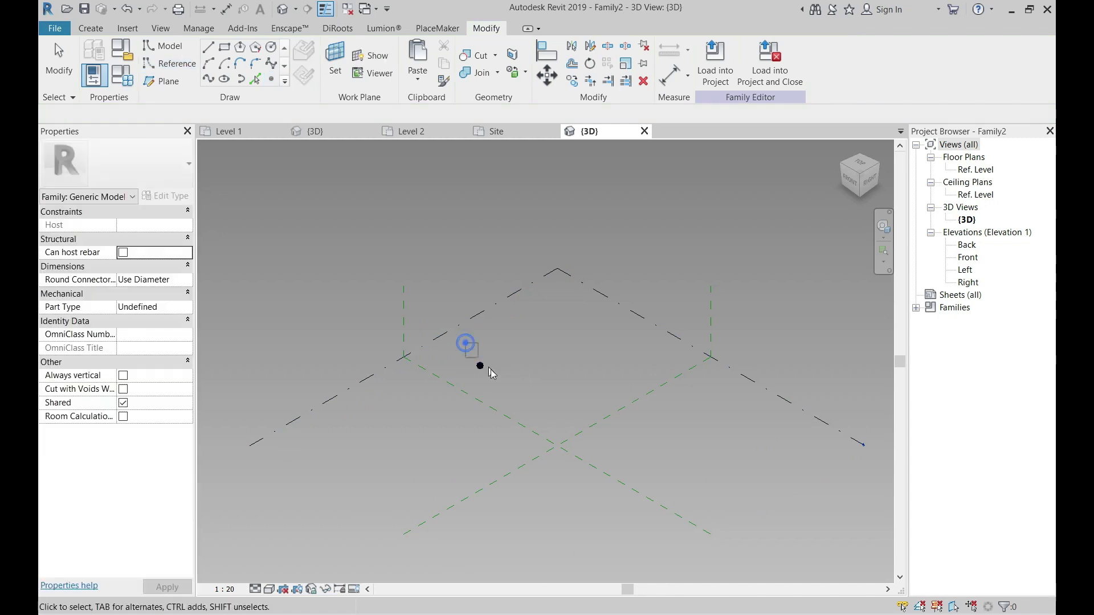
click(480, 365)
click(793, 68)
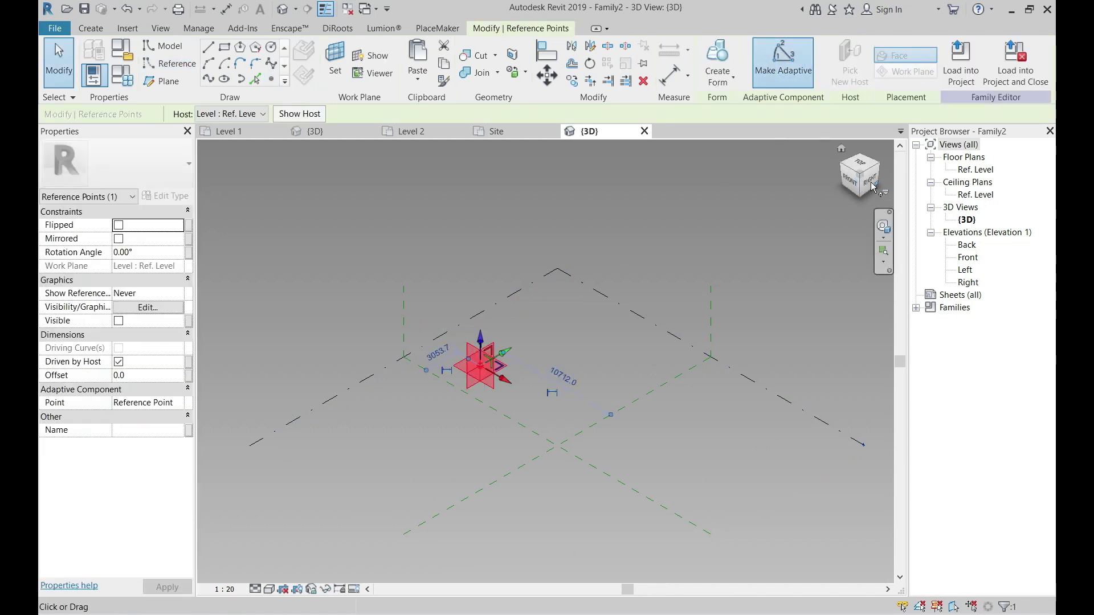
In the Right view, set the adaptive point's vertical plane as the work plane and draw a reference circle centred on the point.
shift+middle_drag(596, 332, 586, 345)
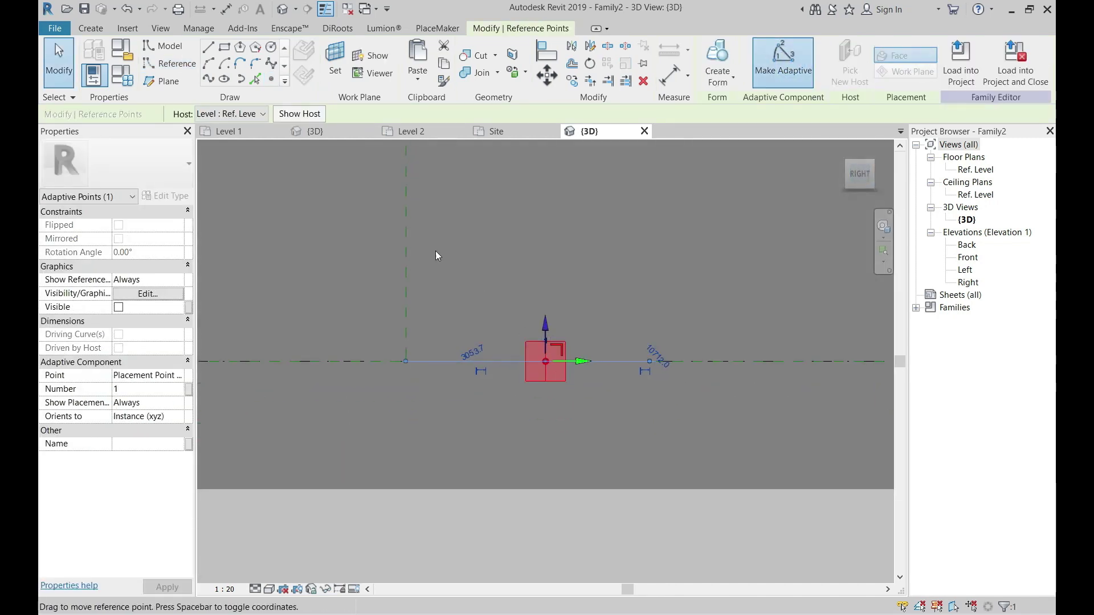
click(185, 57)
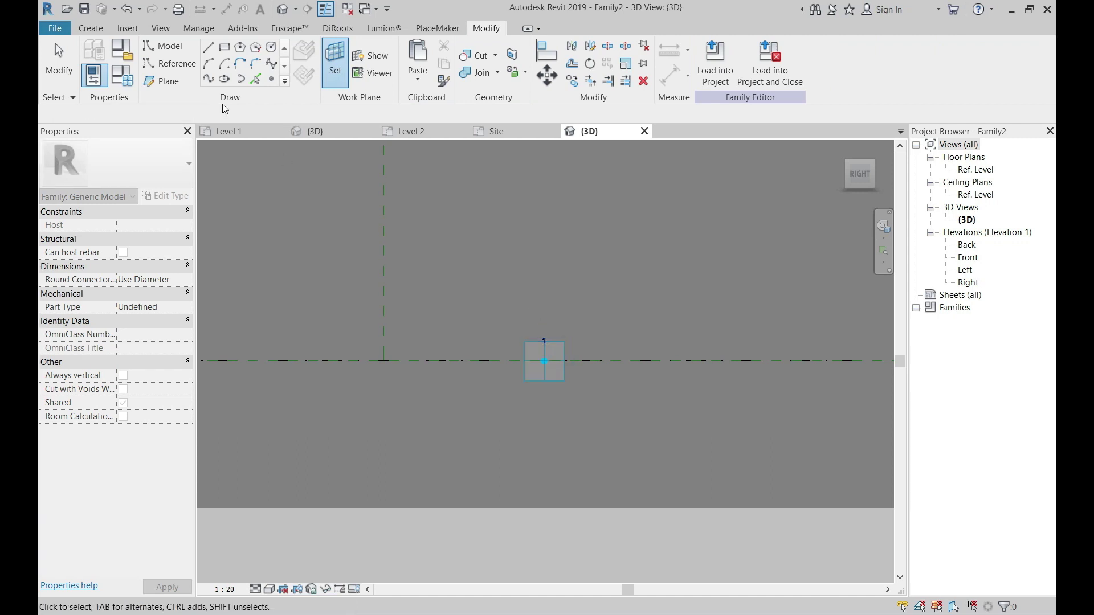
click(177, 64)
click(270, 47)
click(544, 361)
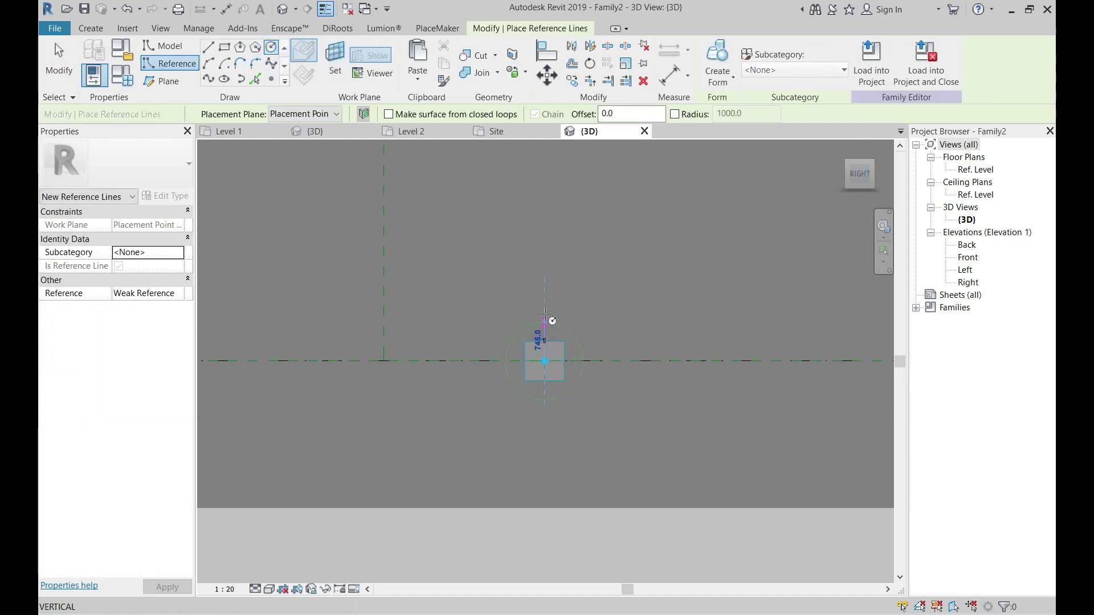
click(572, 314)
key(Escape)
key(Escape)
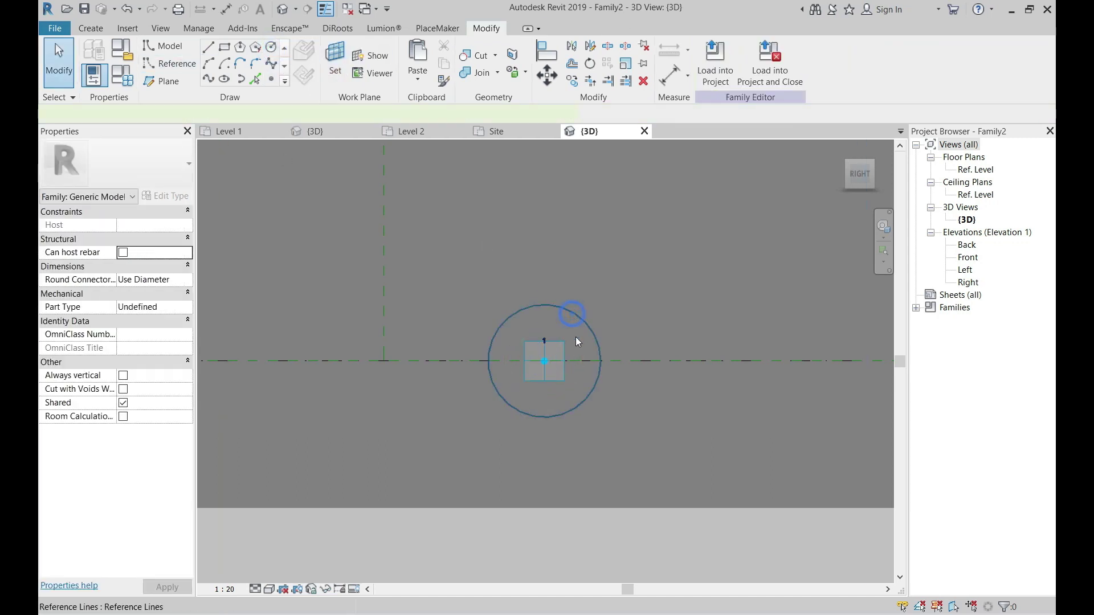
Make the reference circle's radius dimension permanent and label it with a new family type parameter named R.
click(576, 337)
click(578, 346)
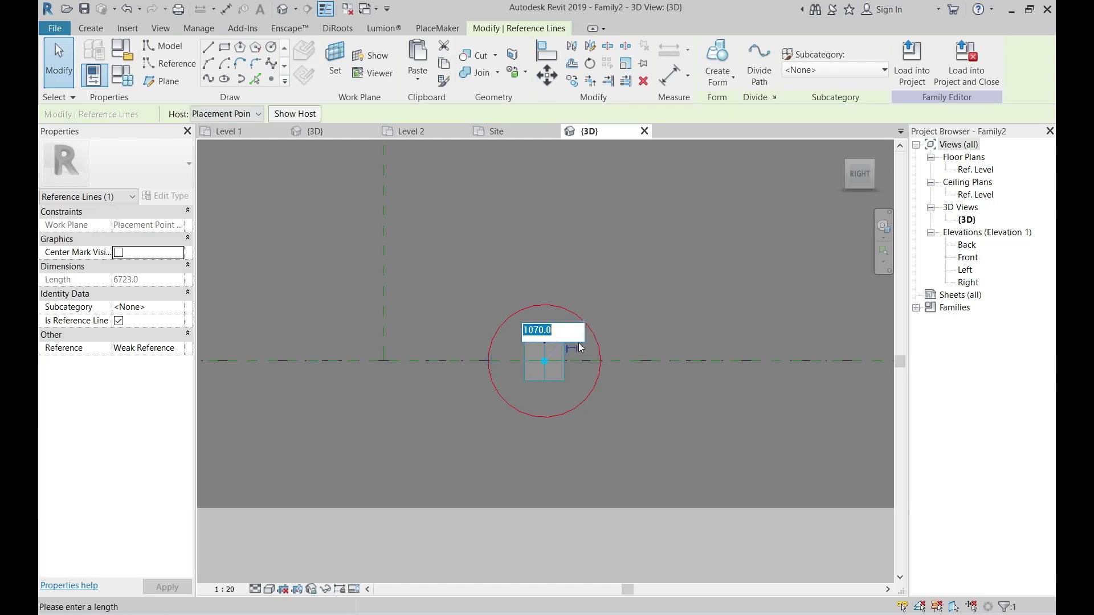
click(587, 355)
click(571, 348)
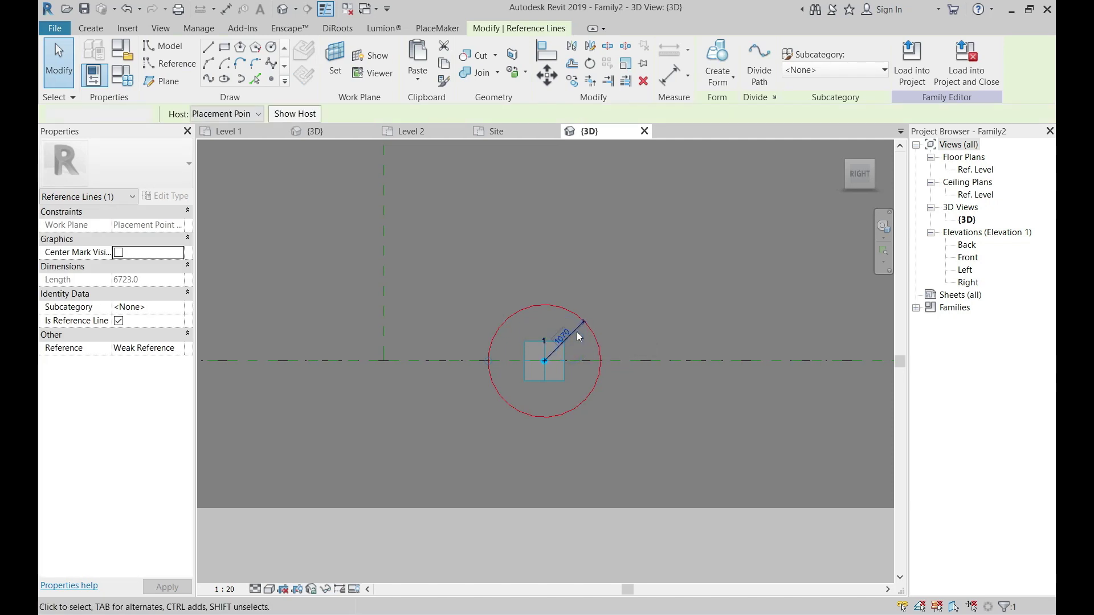
click(577, 330)
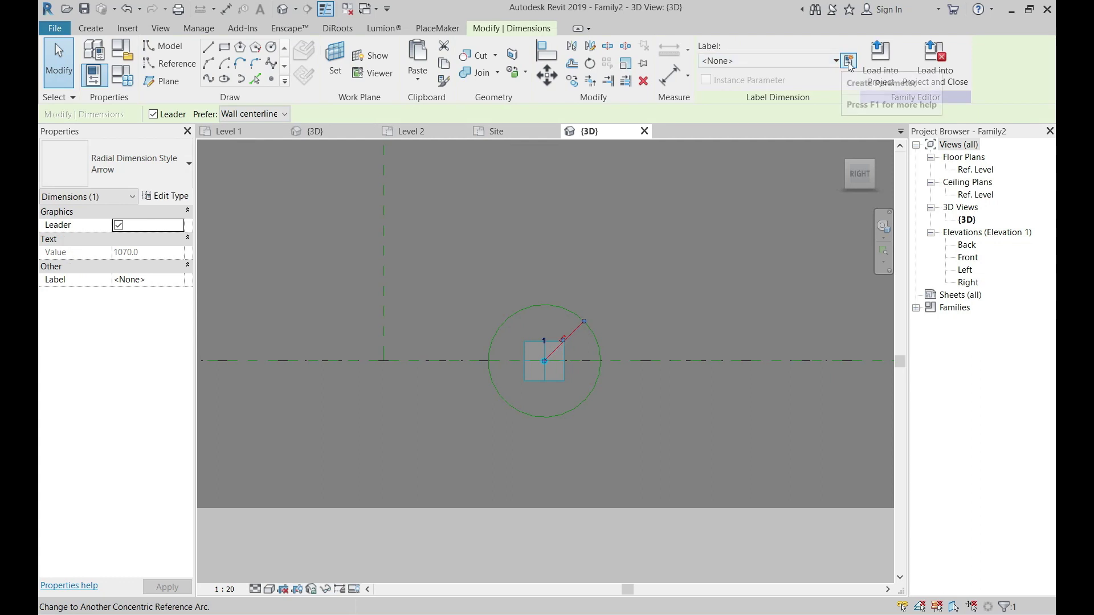
click(848, 60)
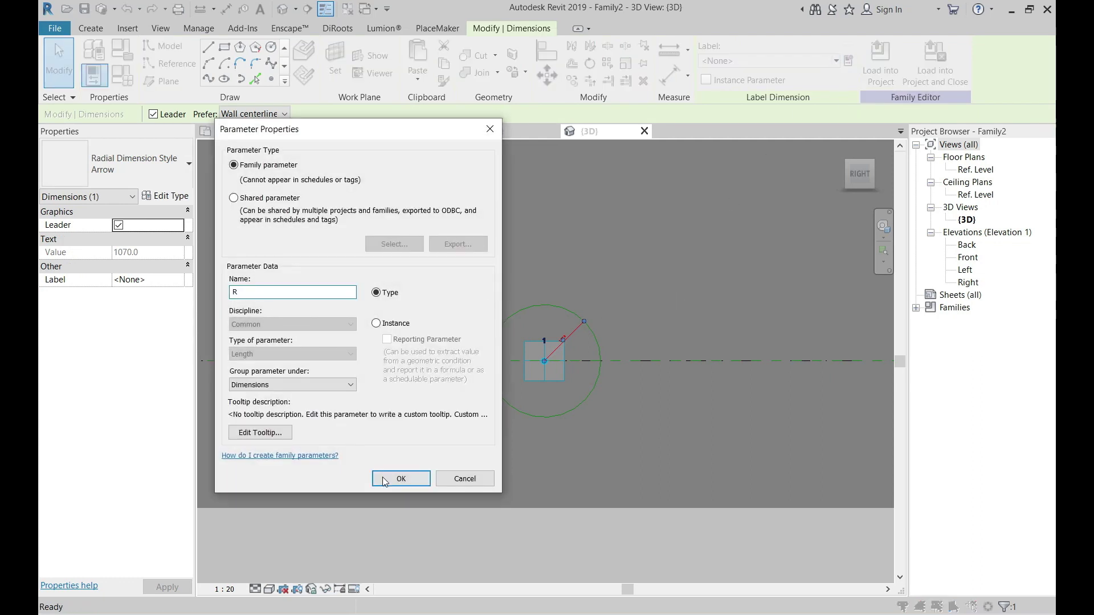
text(R)
click(384, 480)
In the Top view, copy the adaptive point with its circle and radius dimension, with Multiple on and Constrain off, placing the first copy directly below.
shift+middle_drag(560, 392, 675, 439)
click(607, 391)
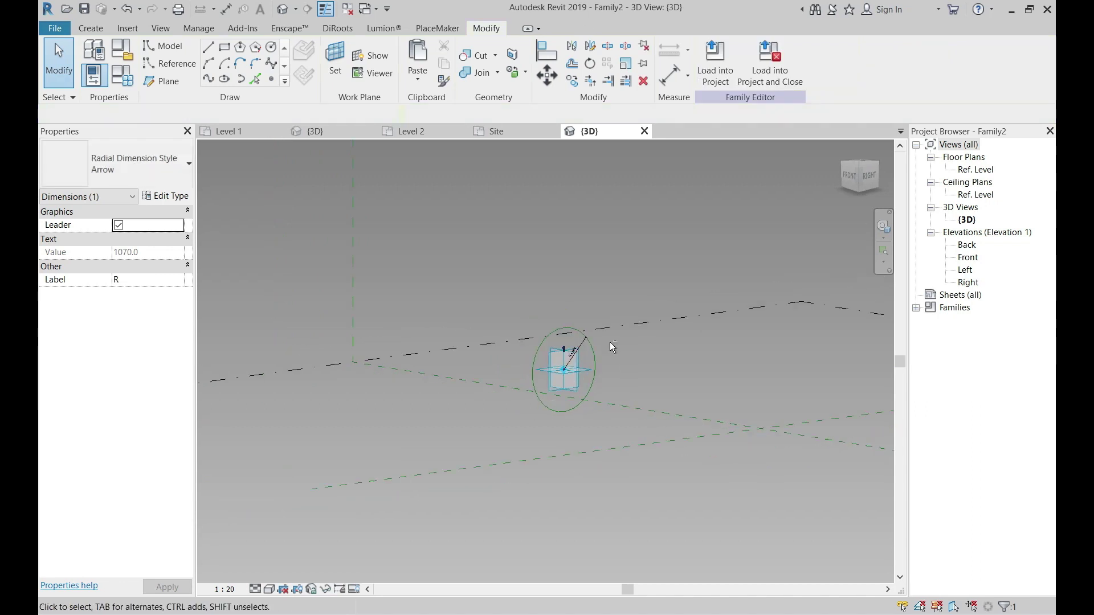
shift+middle_drag(610, 403, 689, 296)
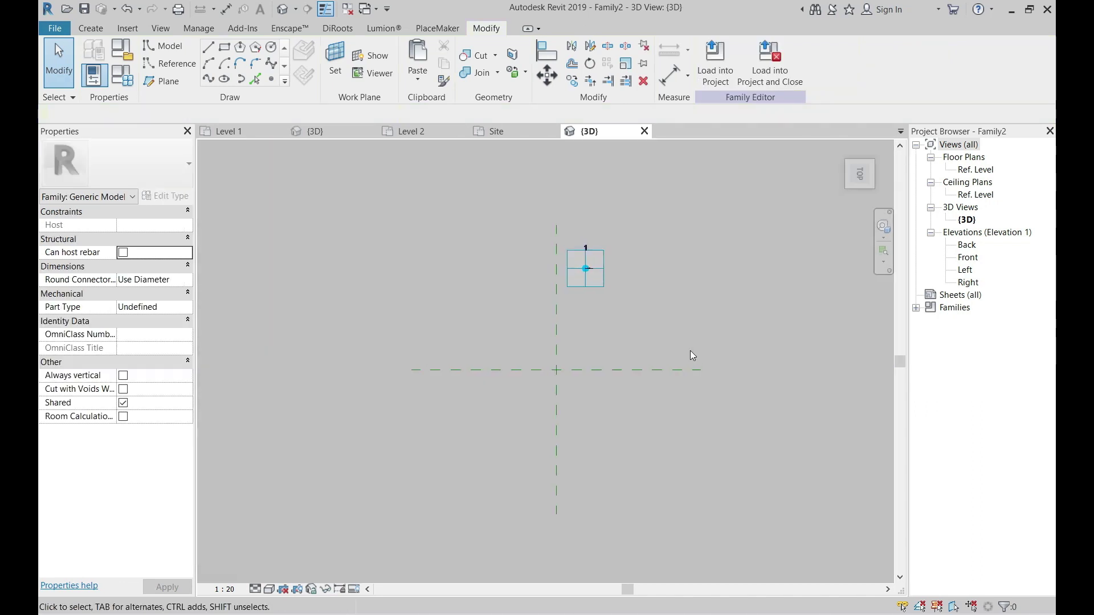
middle_drag(586, 308, 575, 300)
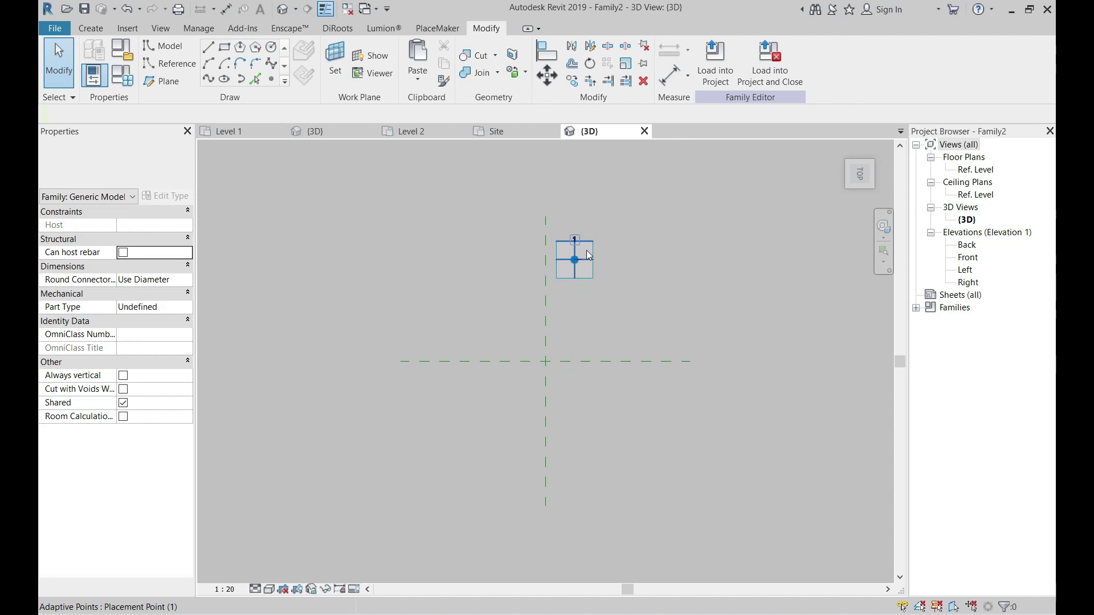
middle_drag(585, 255, 579, 313)
drag(542, 259, 611, 350)
key(m)
key(v)
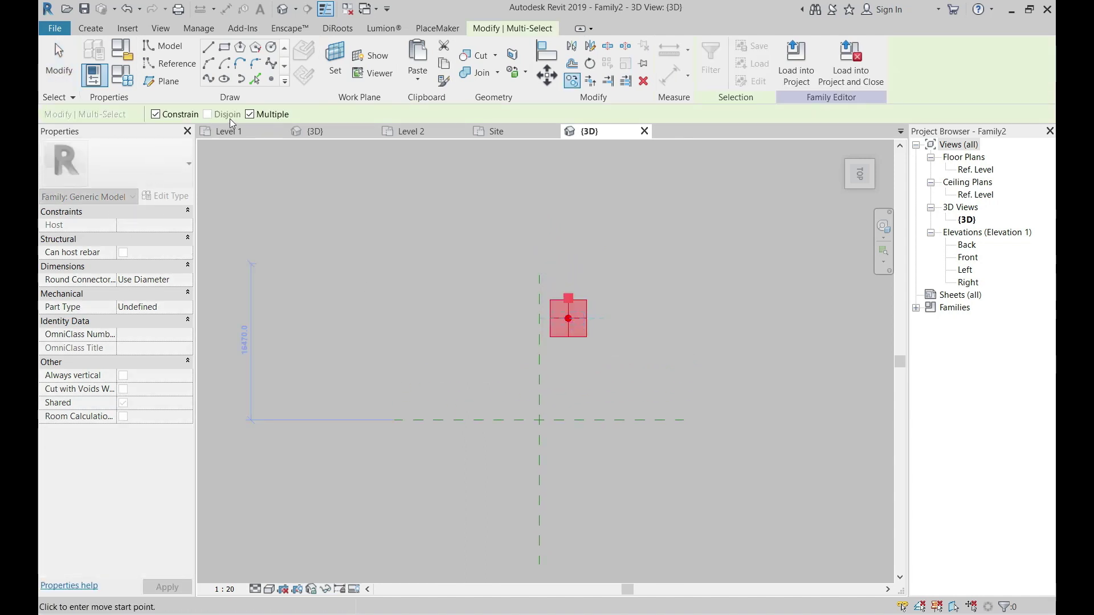
click(568, 318)
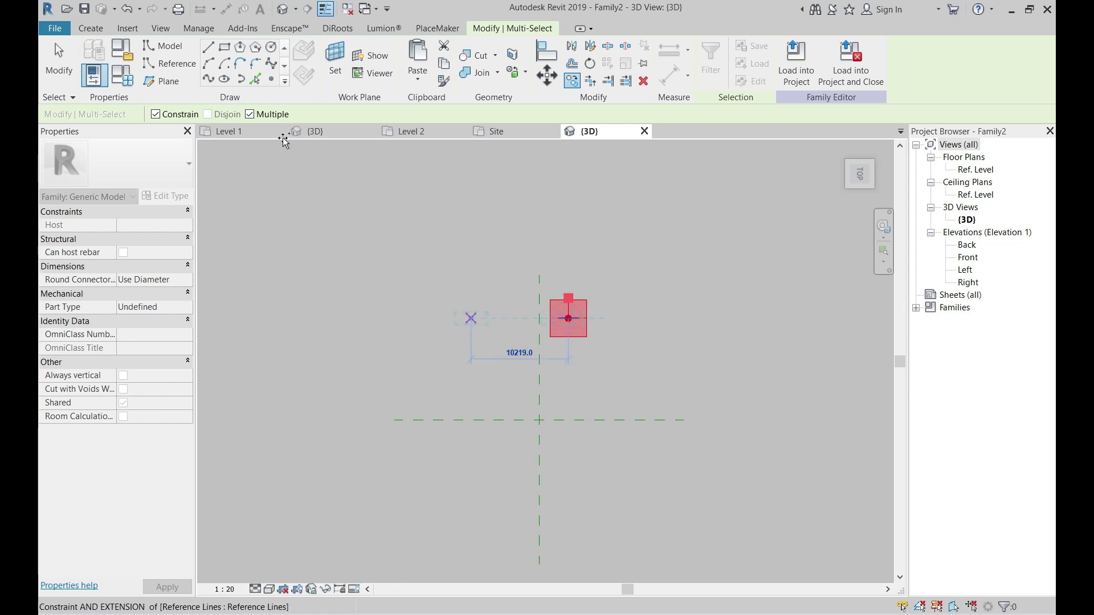
click(155, 114)
scroll(570, 379, down, 3)
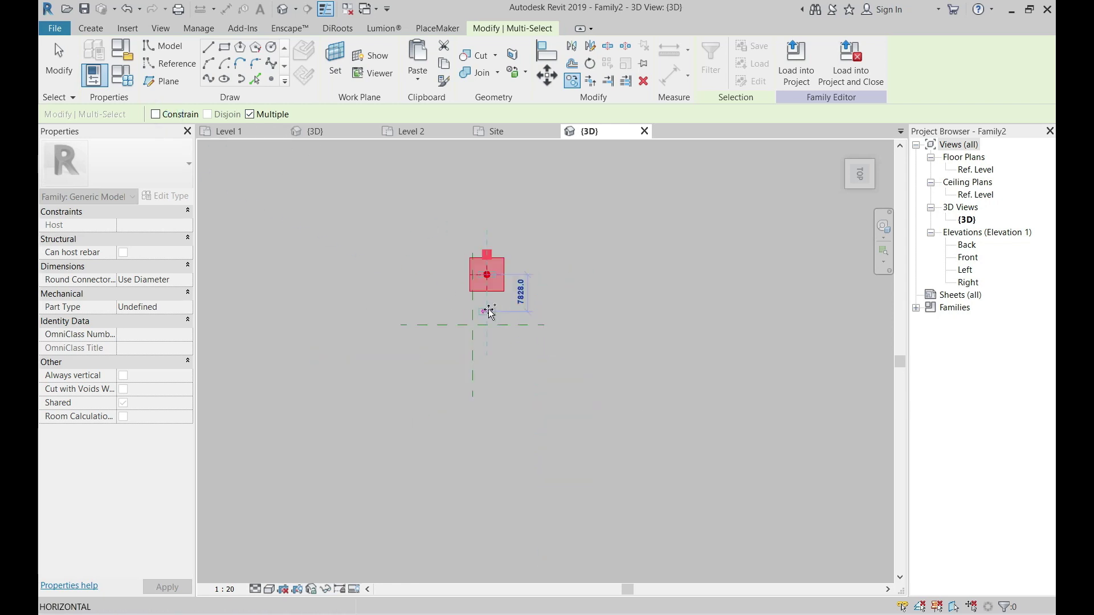
click(488, 315)
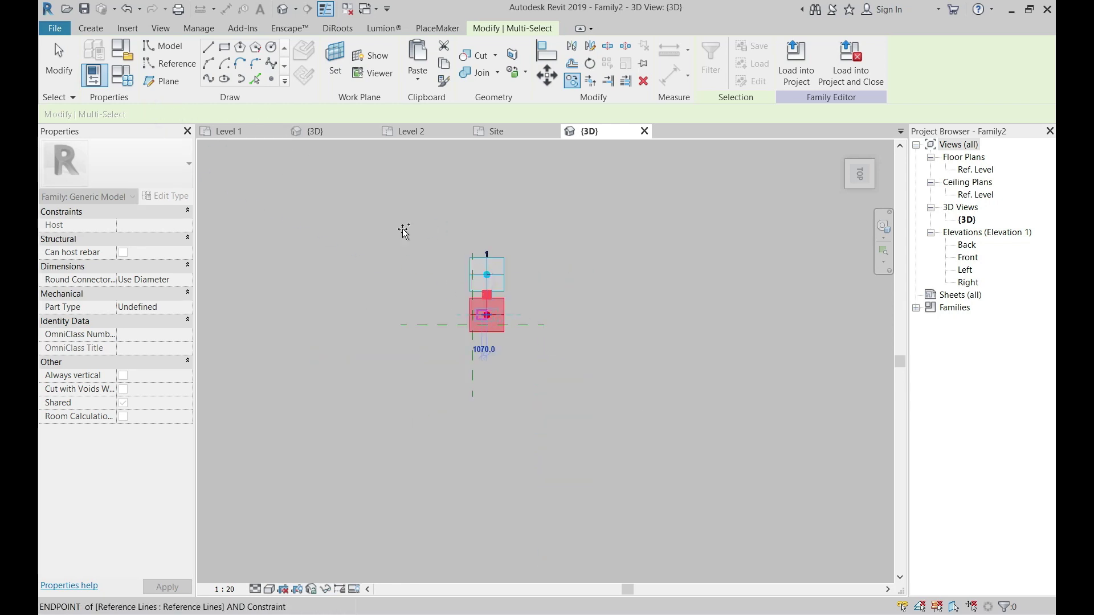
Place seven more copies of the adaptive point and circle below one another to extend the column to point 9.
click(187, 116)
click(483, 362)
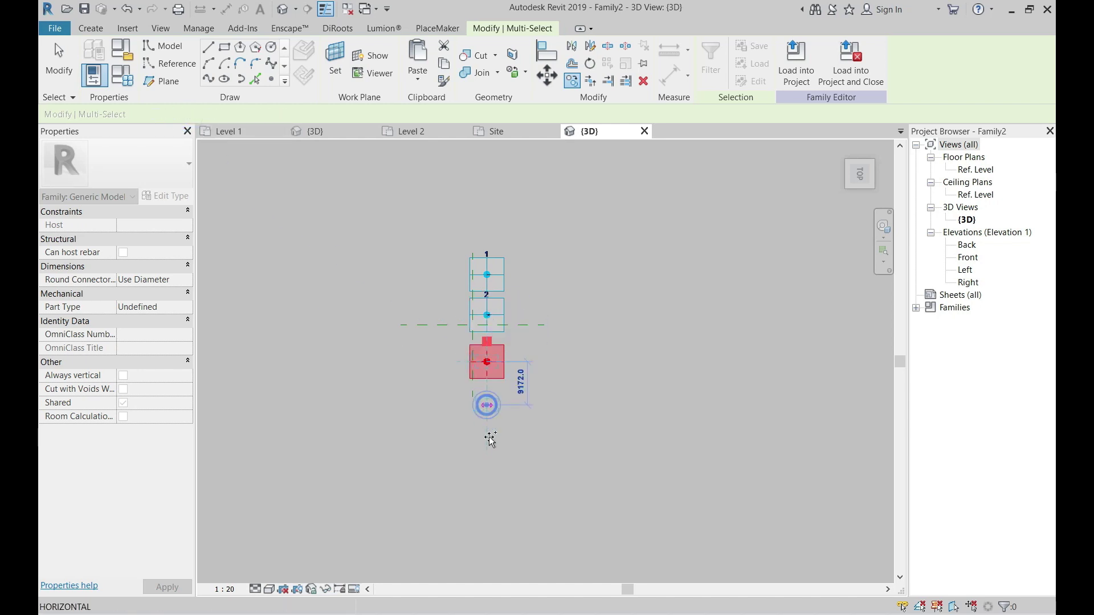
click(487, 405)
click(487, 453)
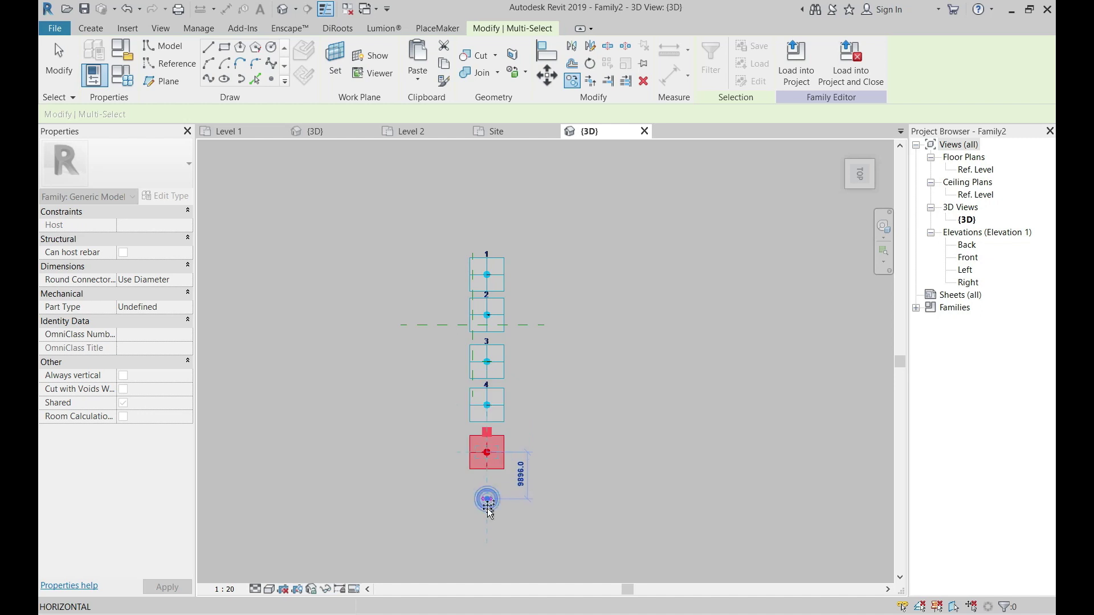
click(488, 500)
middle_drag(495, 561, 486, 444)
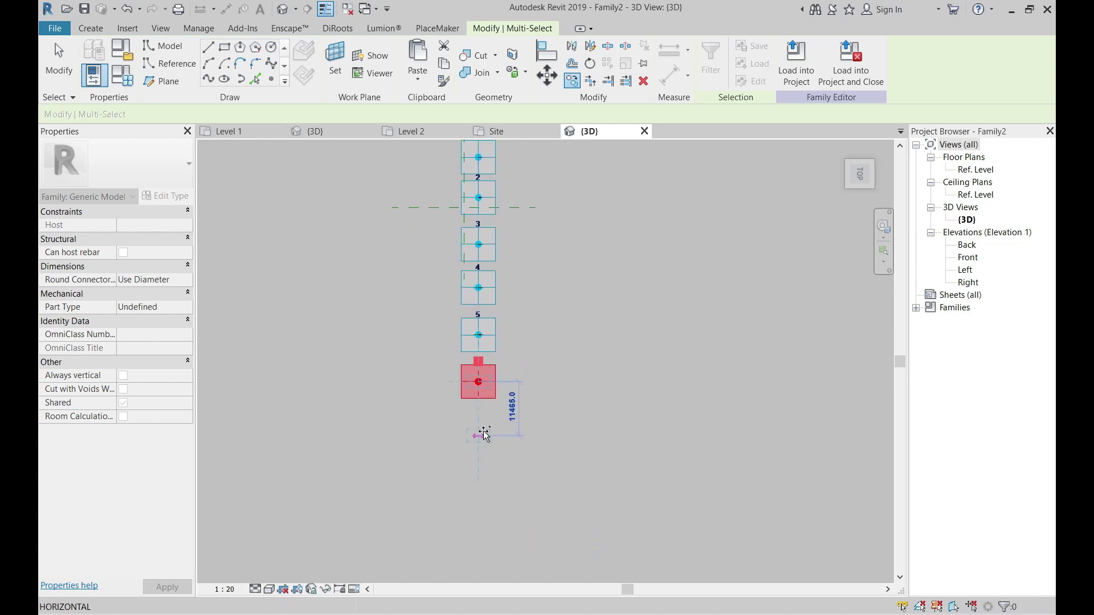
click(485, 430)
click(483, 486)
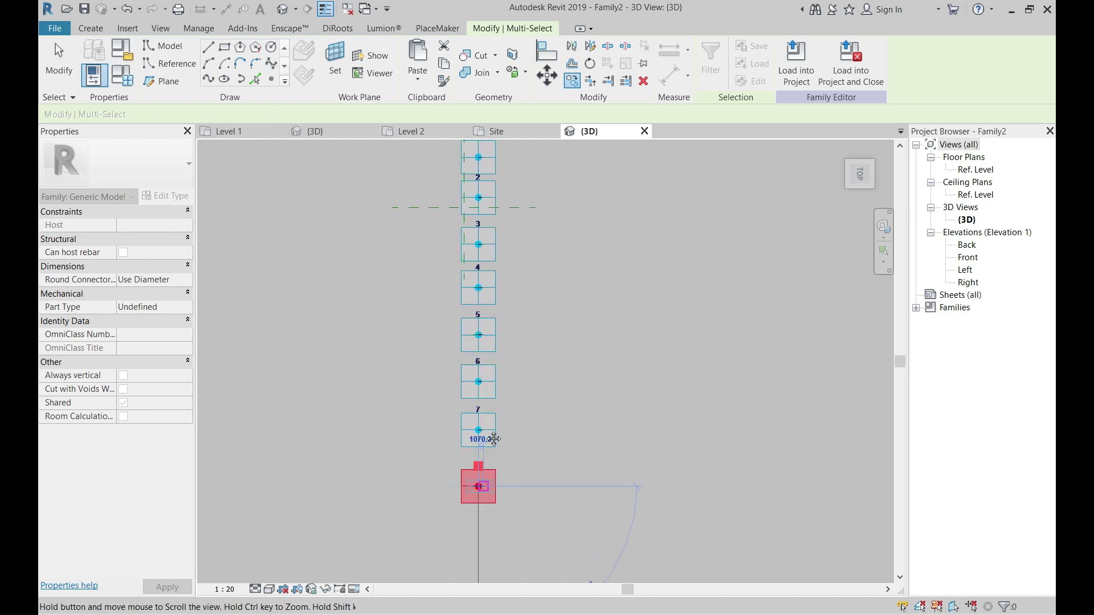
middle_drag(489, 518, 489, 416)
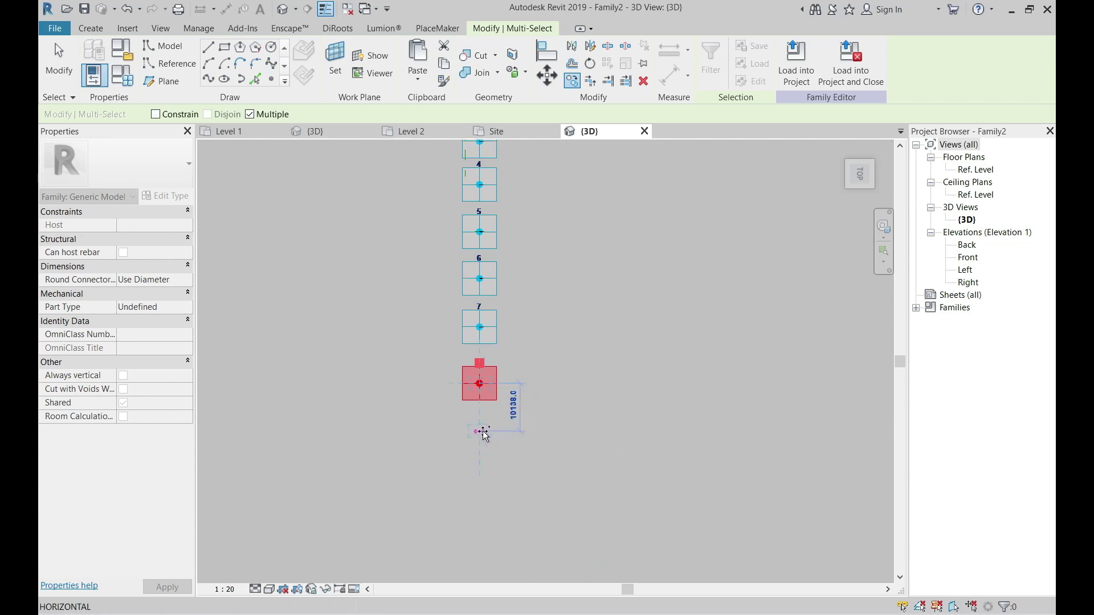
click(483, 432)
key(Escape)
key(Escape)
scroll(496, 285, down, 2)
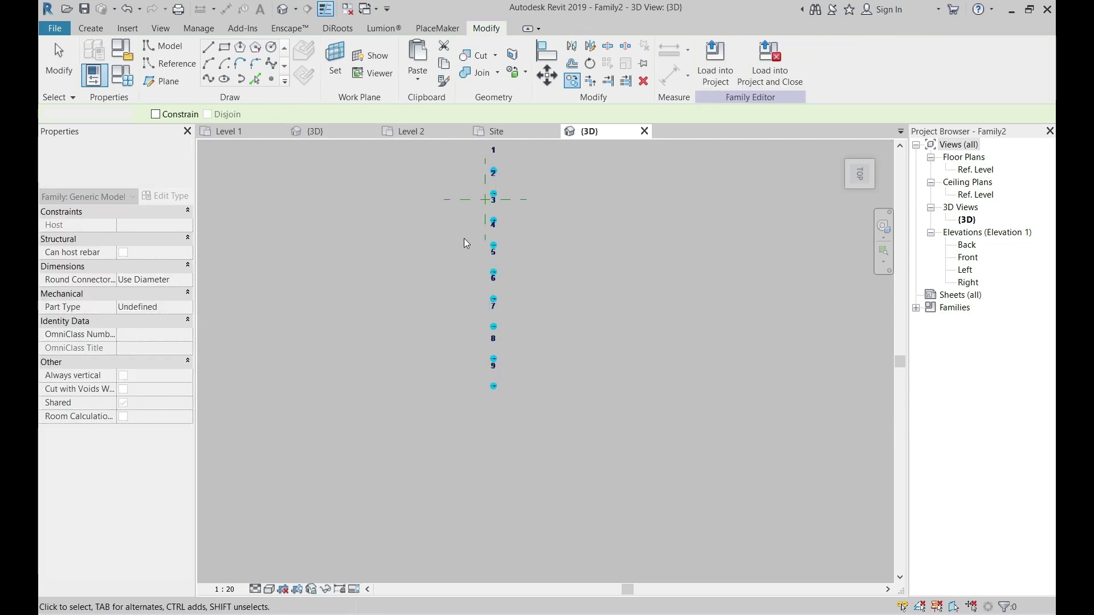
Copy the group of points 5 to 9 with their circles twice down the column to add points 10 to 19.
drag(464, 238, 533, 369)
drag(539, 419, 535, 415)
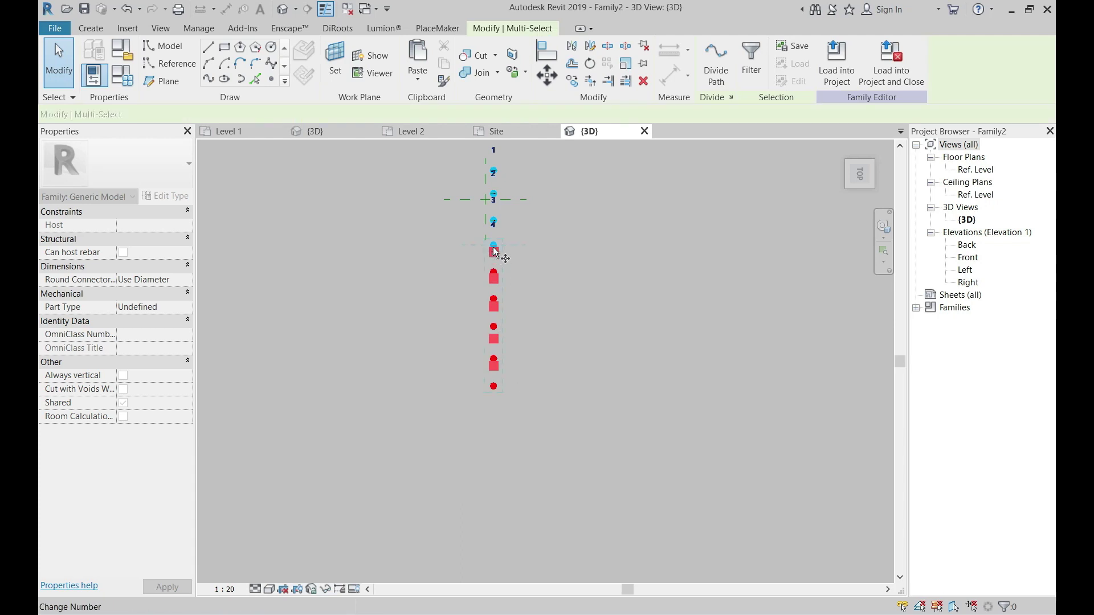
click(494, 223)
click(502, 277)
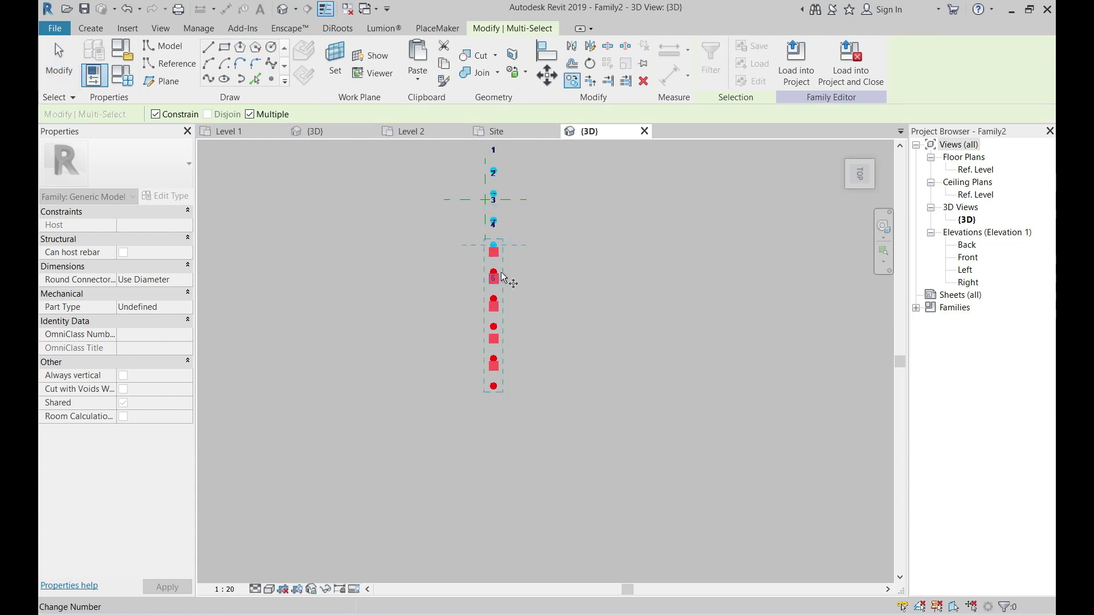
click(521, 222)
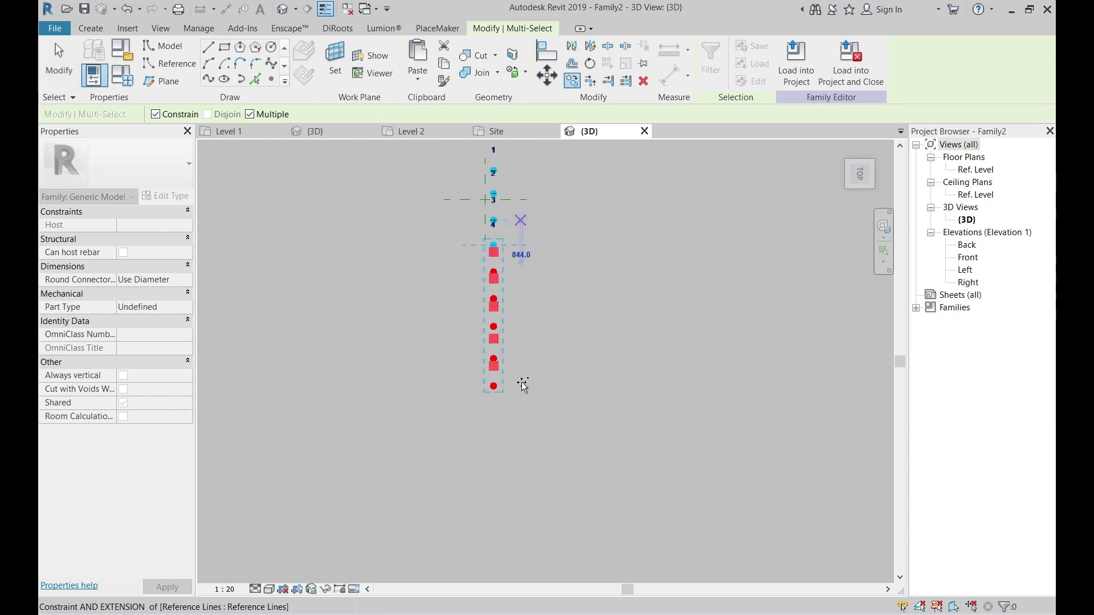
click(522, 388)
middle_drag(529, 403, 532, 214)
click(522, 362)
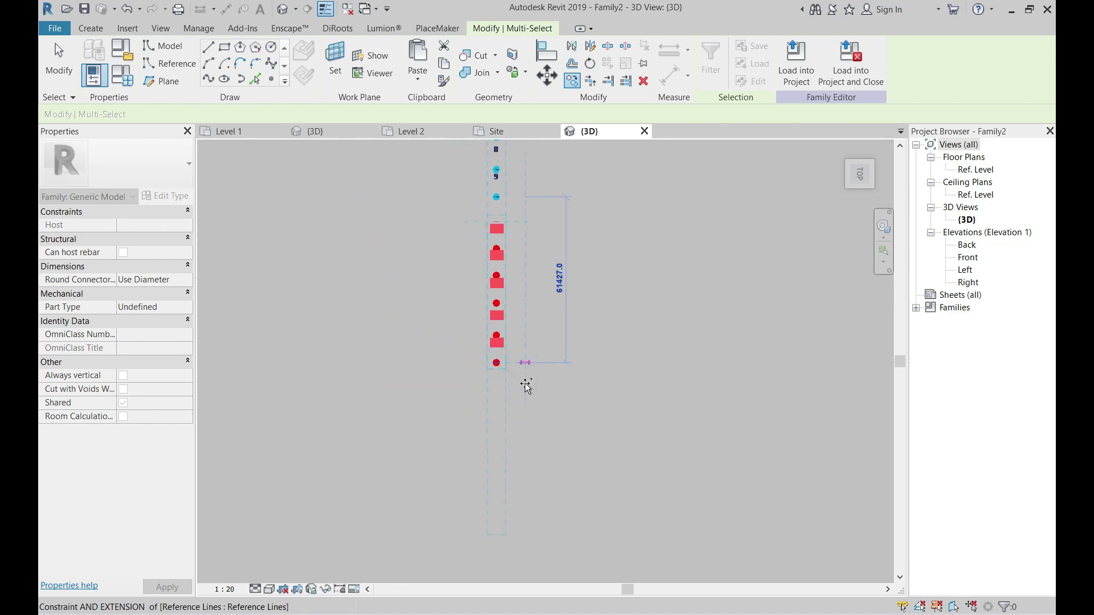
middle_drag(525, 411, 522, 322)
key(Escape)
key(Escape)
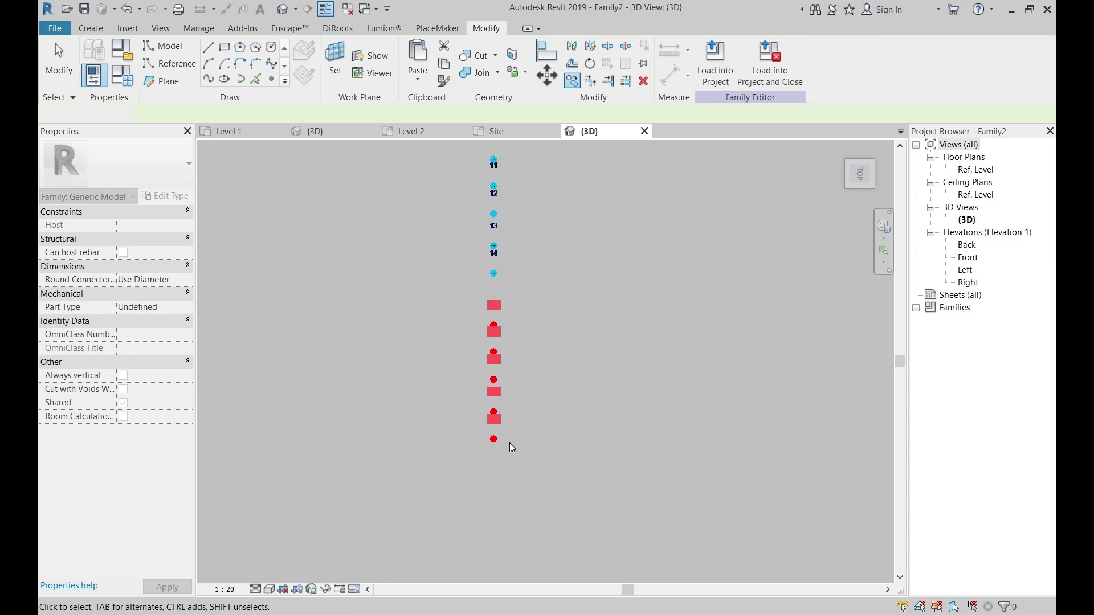
Copy the last two adaptive points with their circles below the column to add points 20 and 21.
scroll(499, 442, up, 3)
drag(453, 311, 518, 477)
key(c)
key(o)
click(527, 390)
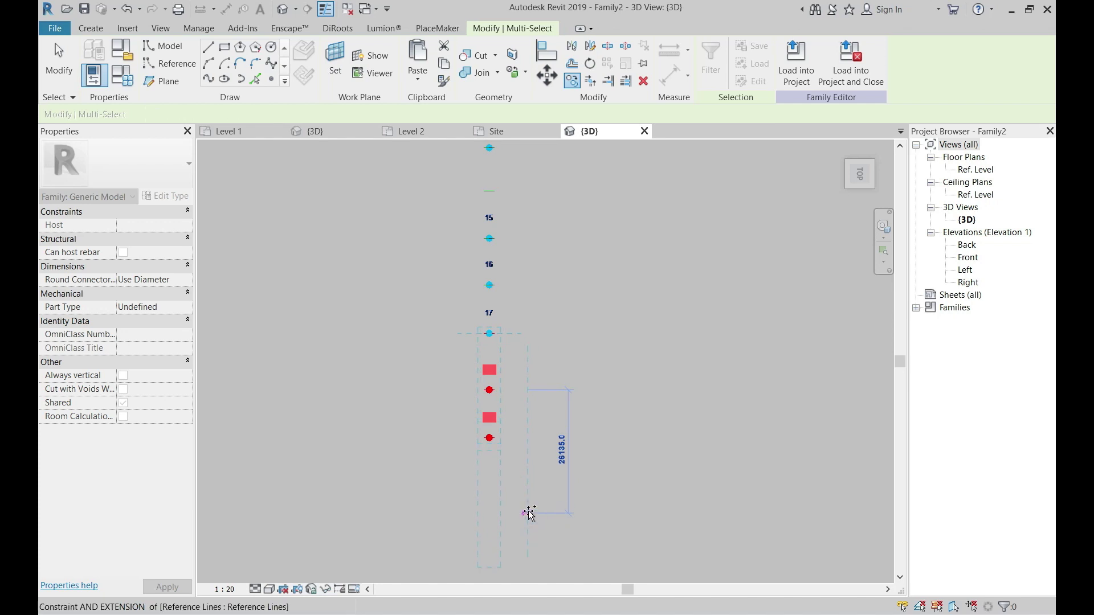
click(530, 513)
key(Escape)
Delete the stray reference circles without adaptive points between points 9 and 10, 14 and 15, and 19 and 20.
scroll(536, 399, down, 1)
shift+middle_drag(542, 433, 586, 363)
middle_drag(581, 365, 526, 494)
scroll(548, 413, down, 2)
scroll(610, 394, up, 5)
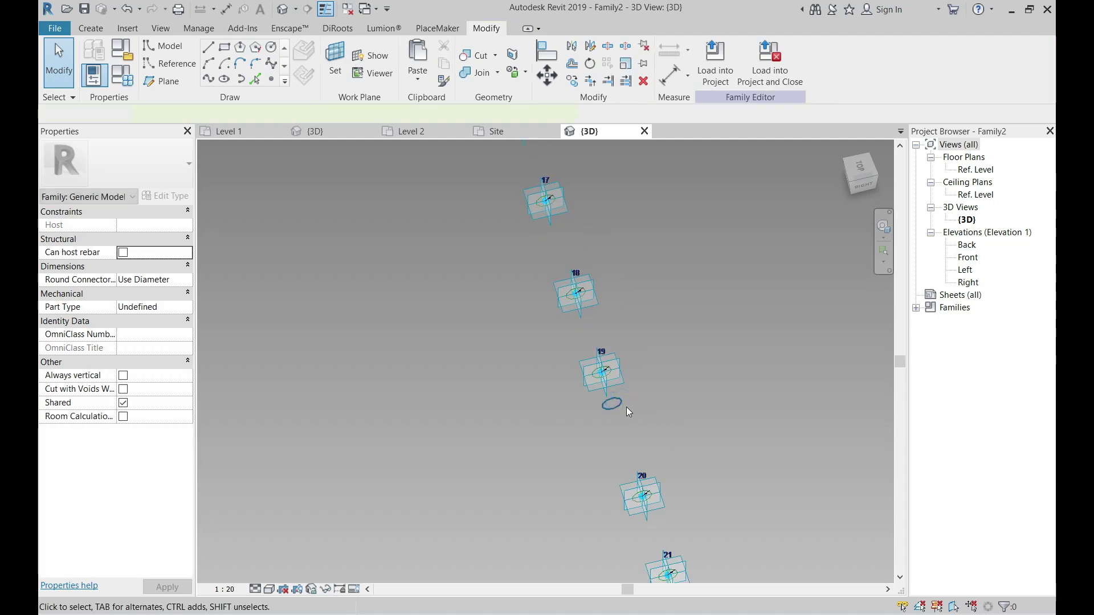
scroll(634, 405, down, 5)
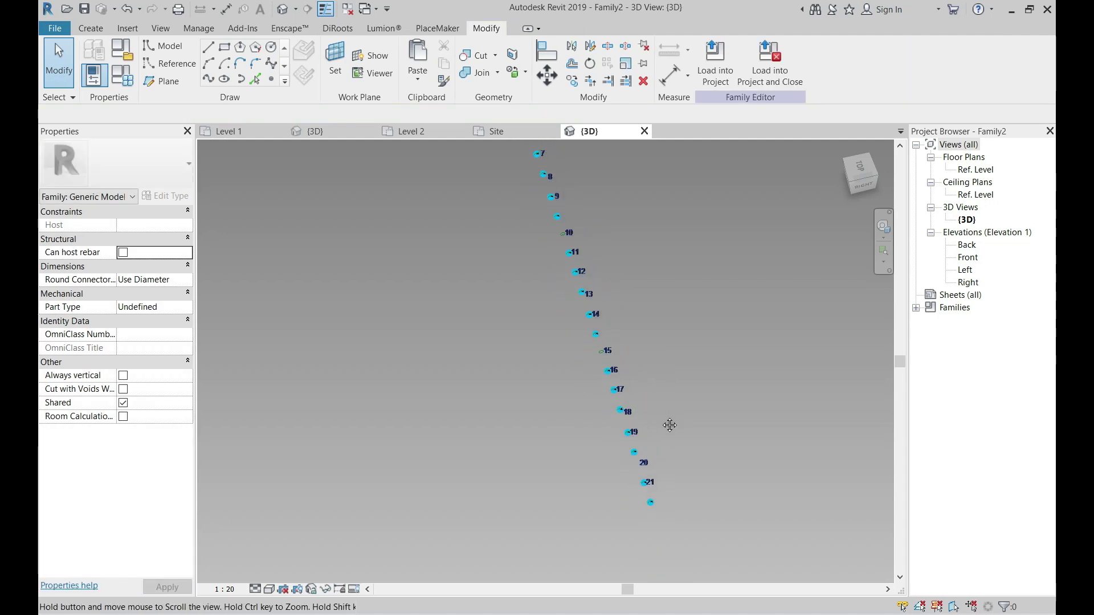
scroll(605, 369, up, 5)
scroll(607, 371, up, 2)
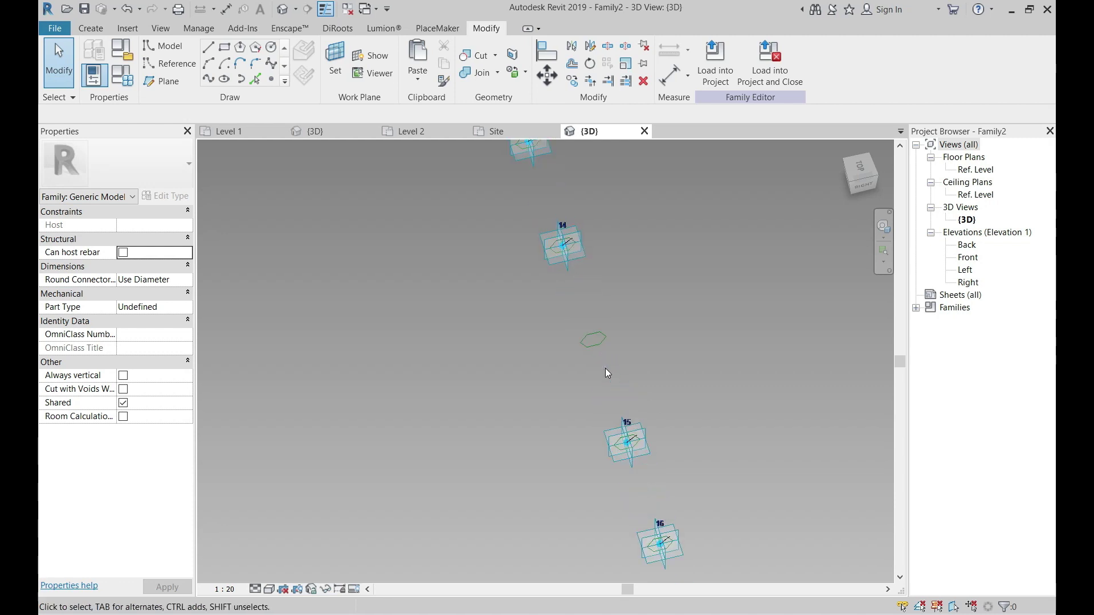
click(603, 343)
key(Delete)
scroll(603, 344, down, 3)
middle_drag(614, 364, 659, 489)
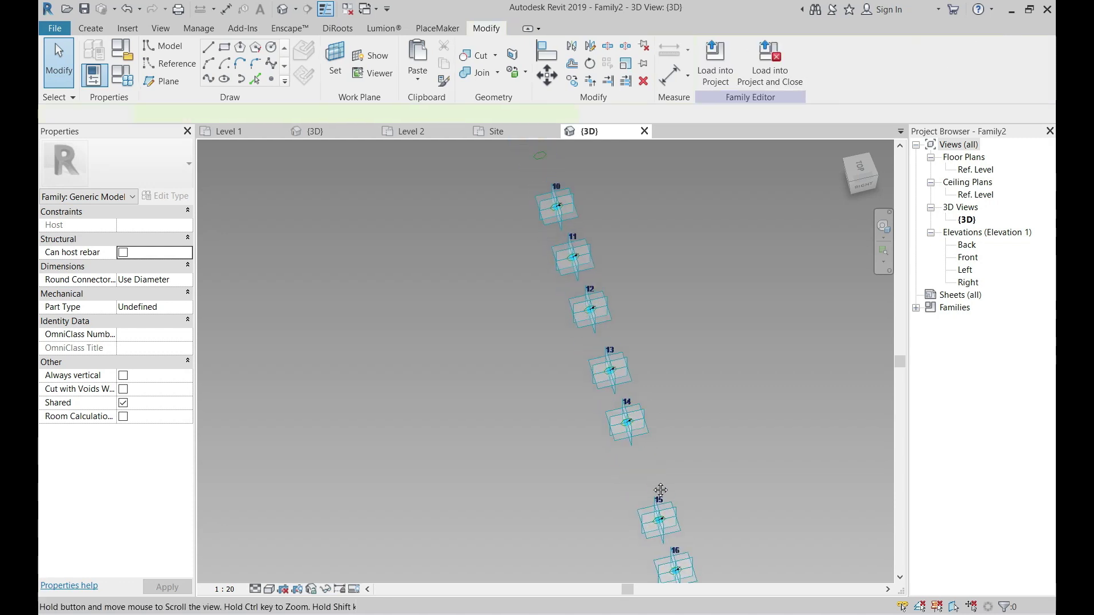
middle_drag(522, 275, 567, 441)
click(583, 313)
key(Delete)
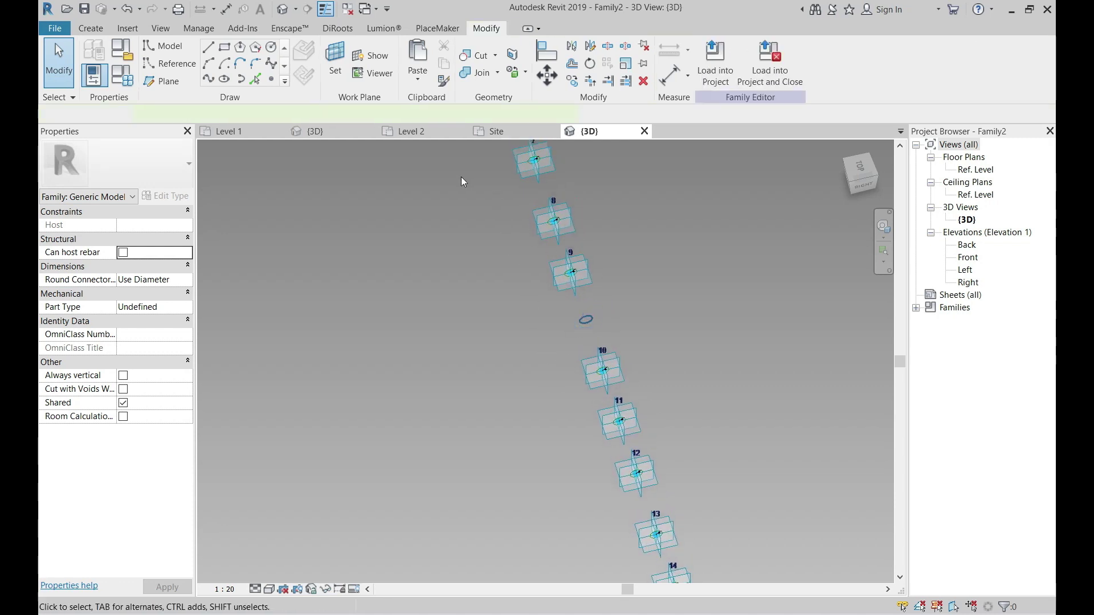
Select the whole row of points, filter the selection to Reference Lines only, and create a solid form through the circles.
middle_drag(477, 223, 443, 239)
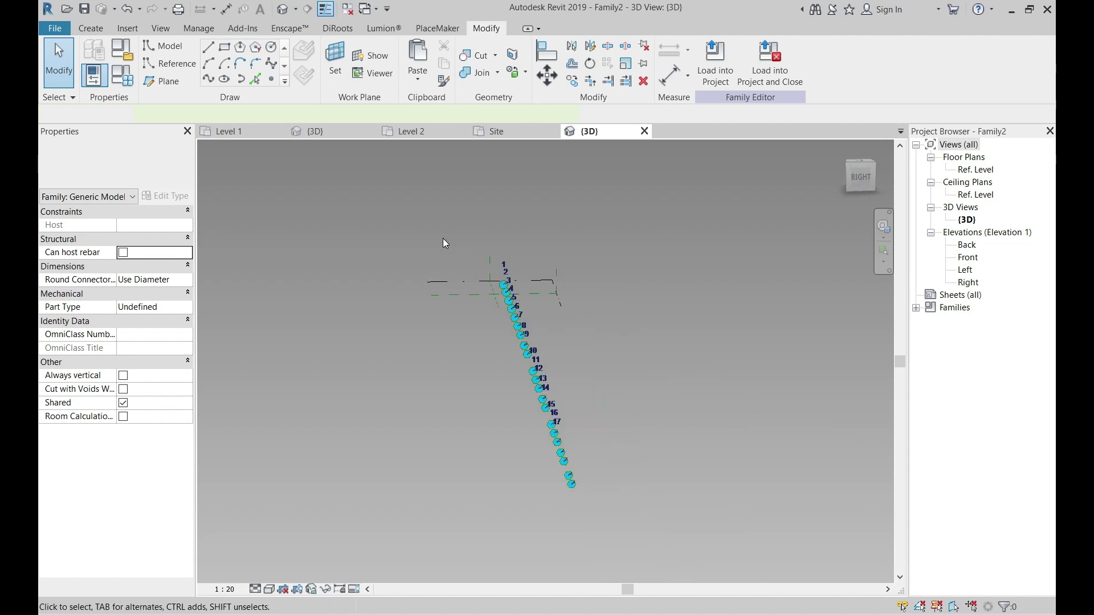
scroll(441, 227, down, 1)
drag(440, 220, 492, 327)
drag(533, 378, 591, 477)
click(752, 55)
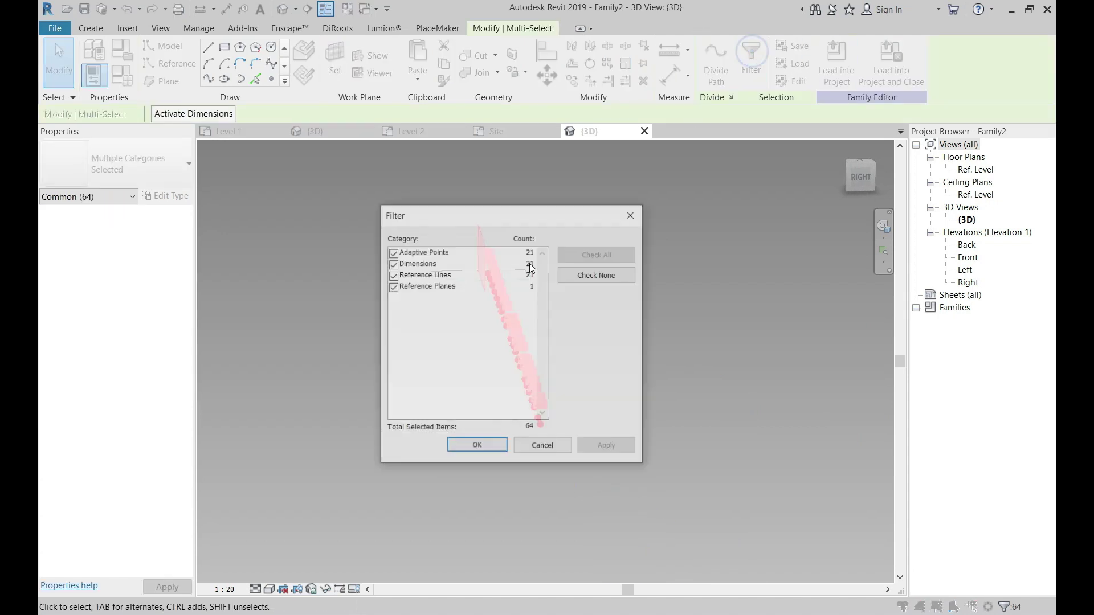
click(575, 275)
click(393, 275)
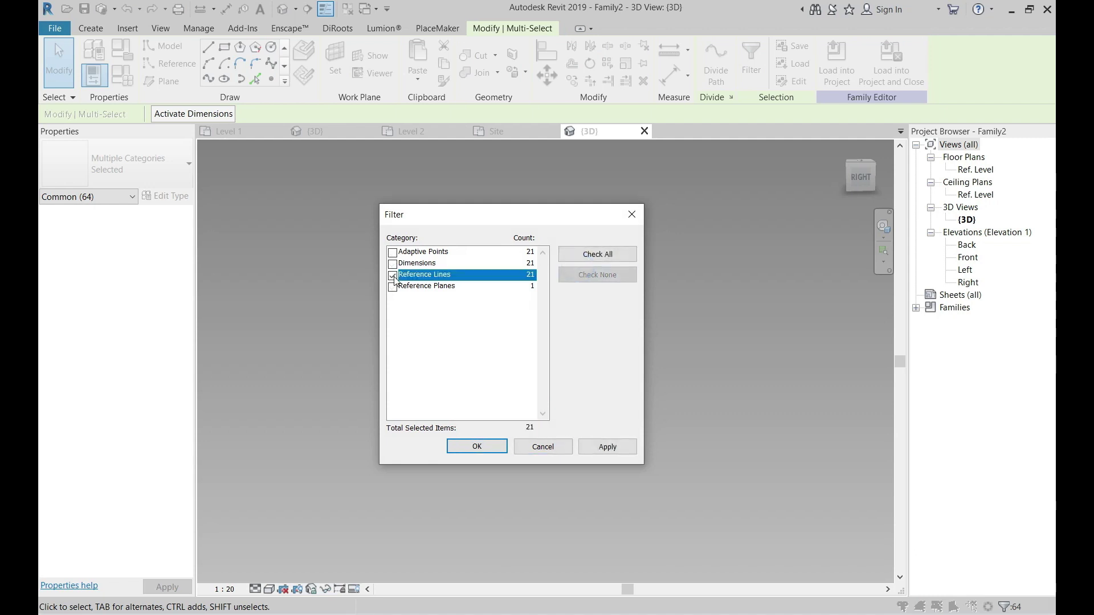
click(496, 446)
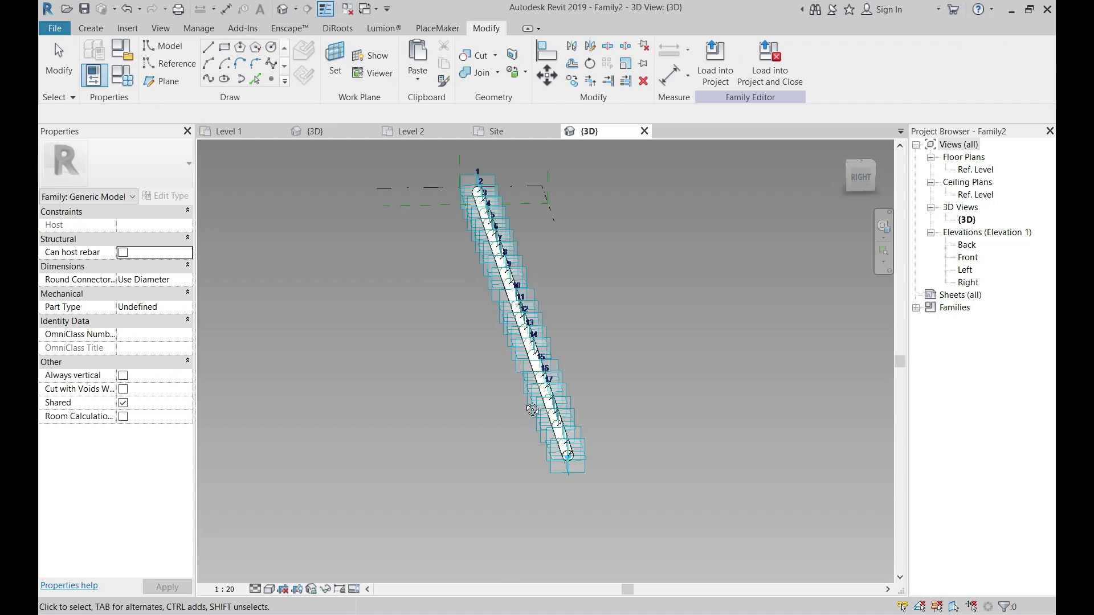
Set the tube family's R parameter to 500 and apply it to the form.
shift+middle_drag(504, 381, 444, 448)
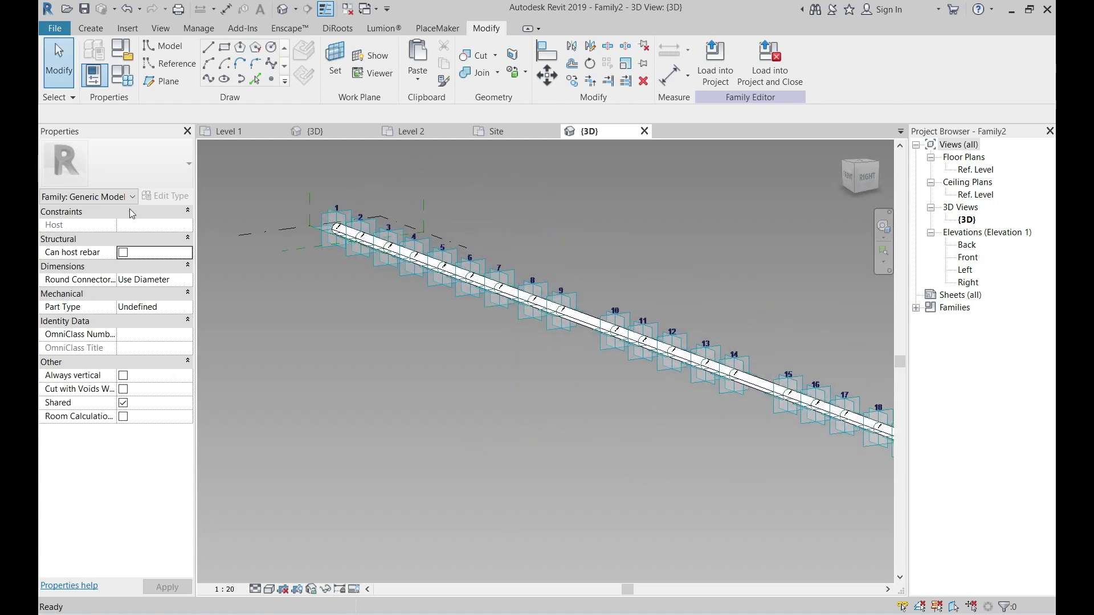
click(123, 75)
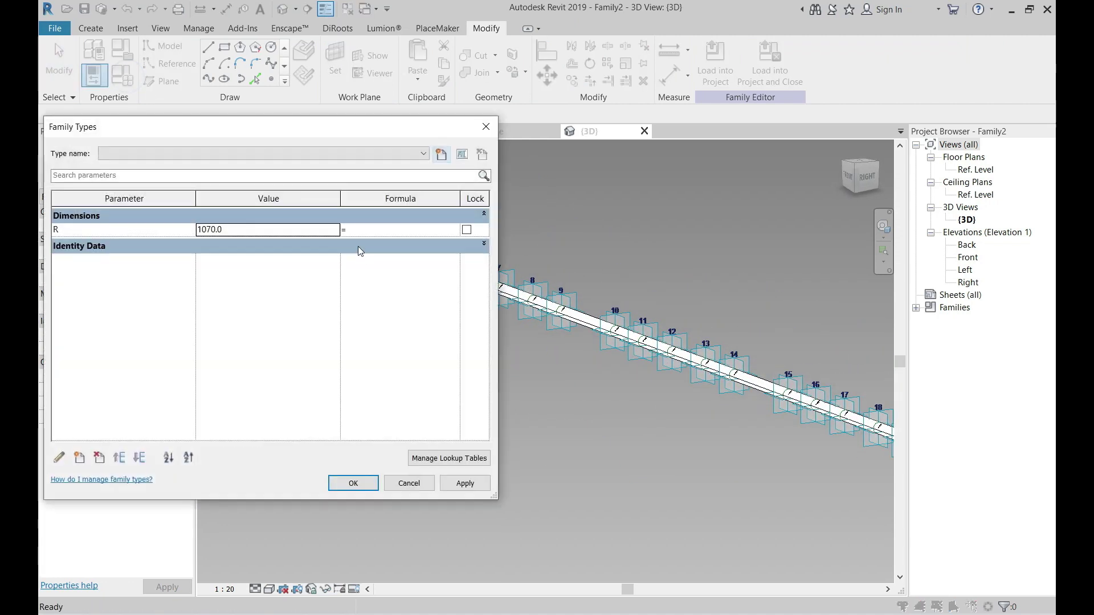
click(269, 227)
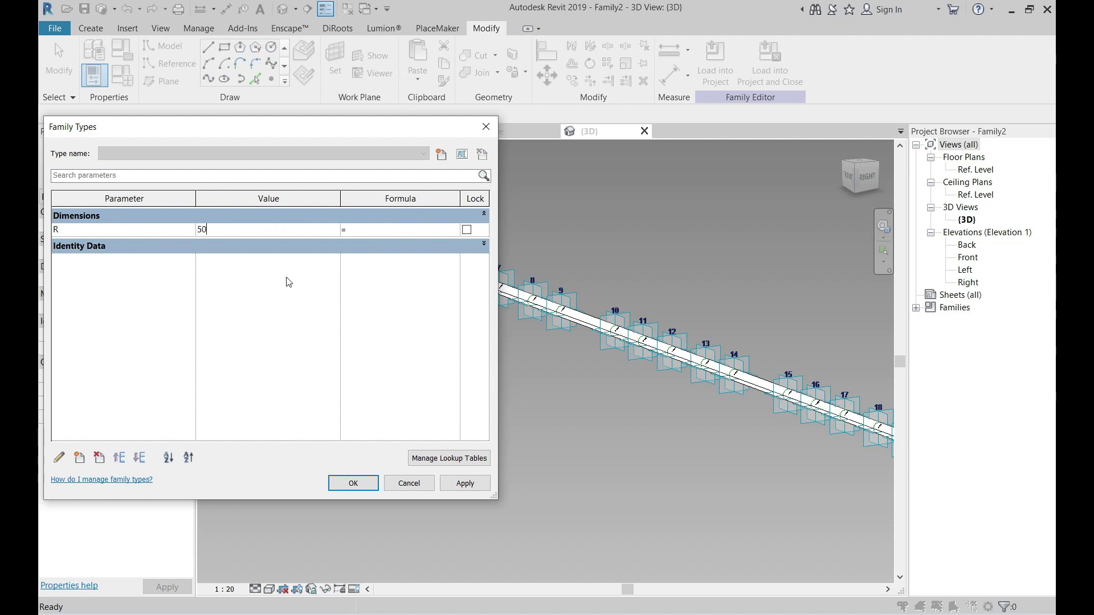
click(463, 483)
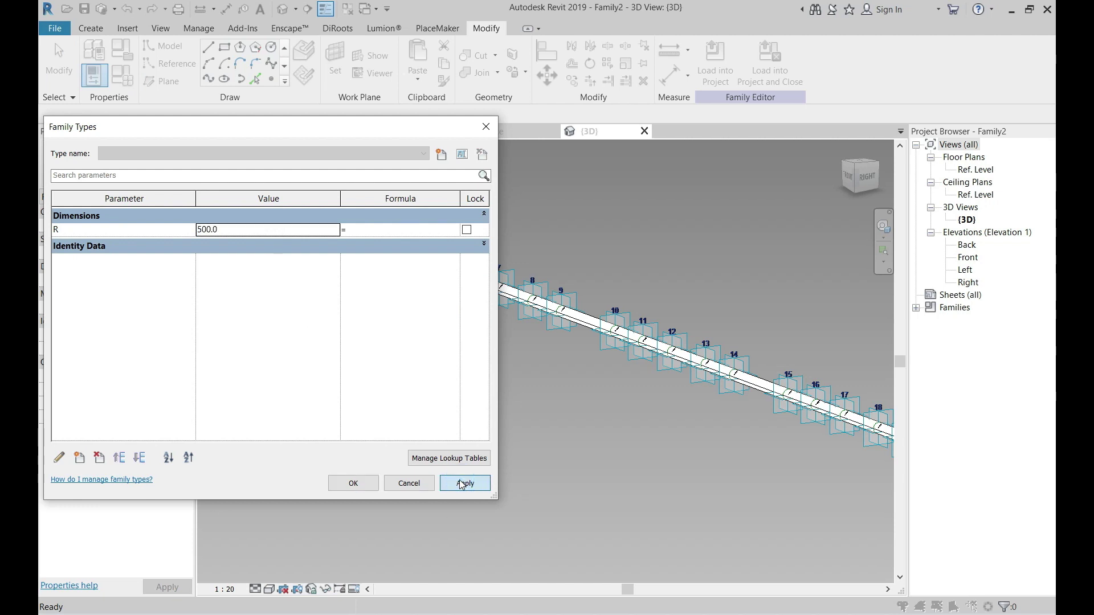
click(353, 483)
Load the 21-point tube family into the building project and set its type parameter R to 10.00.
middle_drag(692, 303, 521, 292)
click(758, 71)
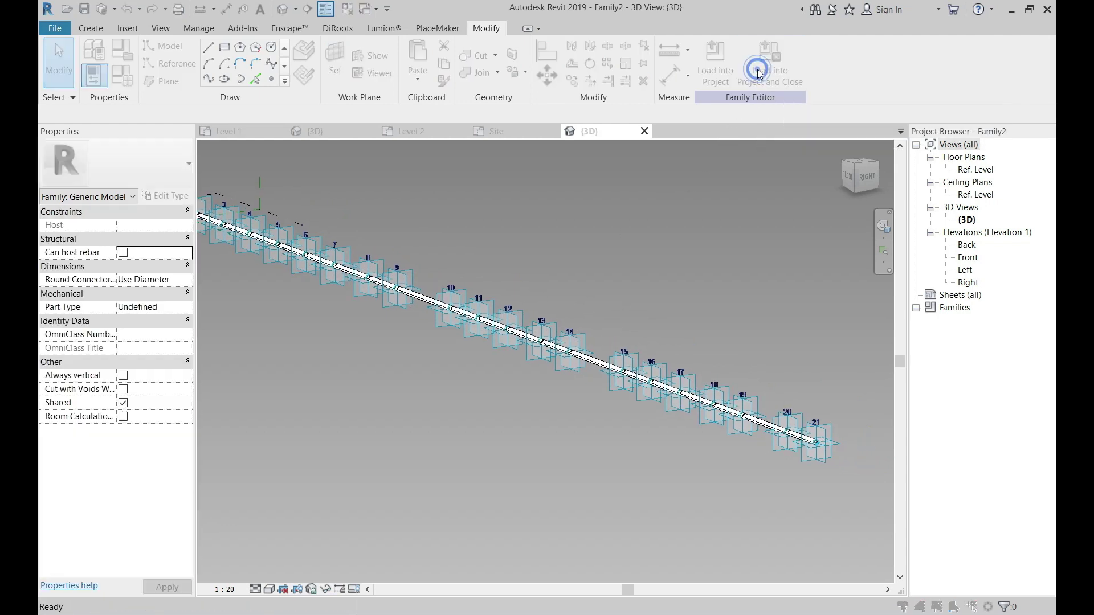
key(Escape)
click(720, 75)
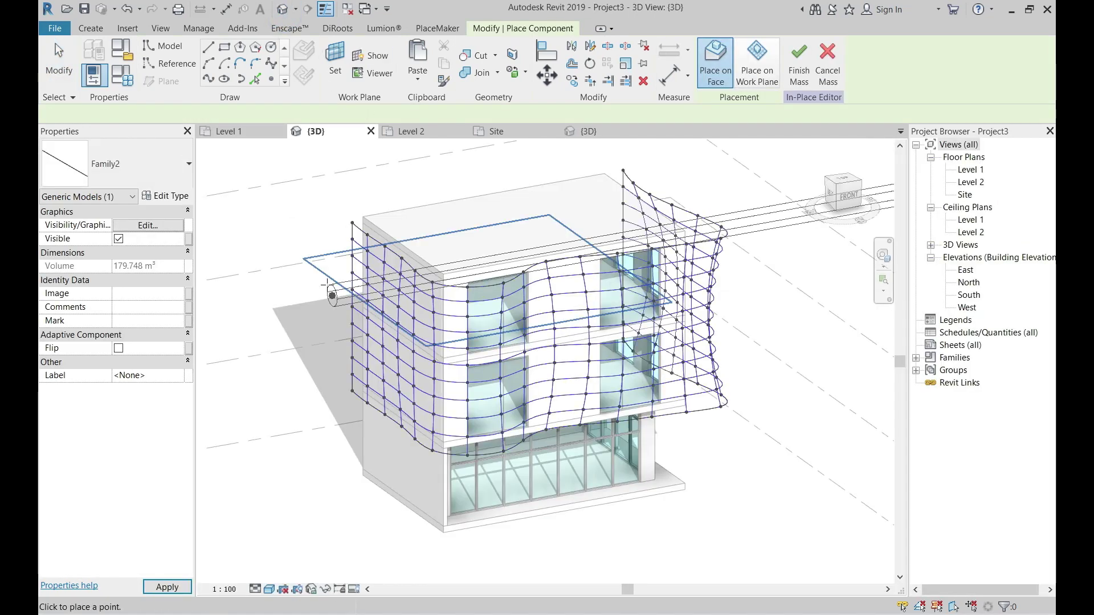
click(172, 196)
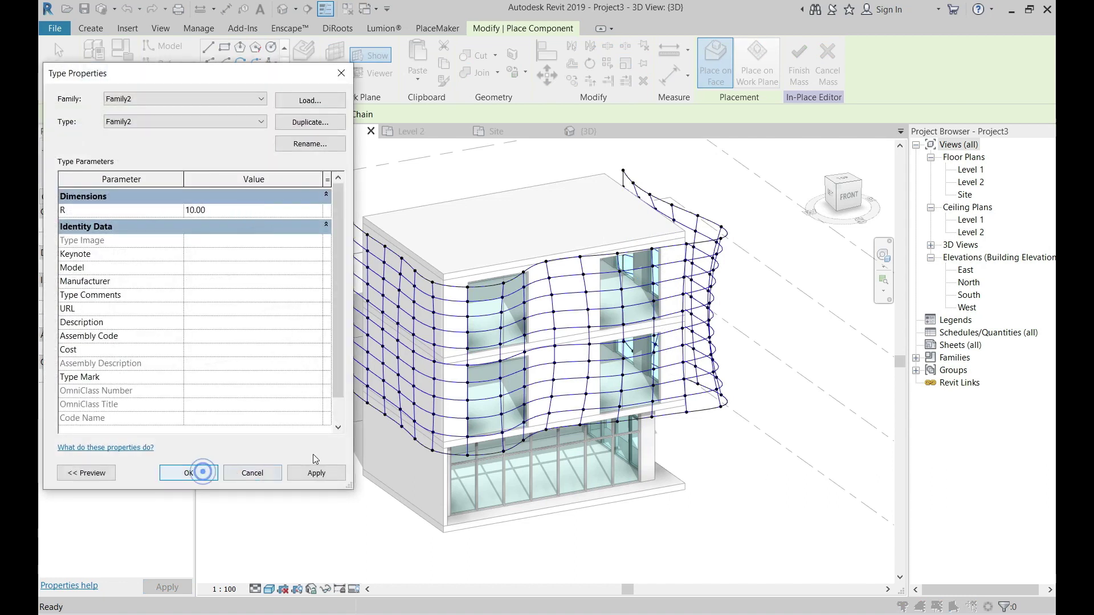
click(203, 472)
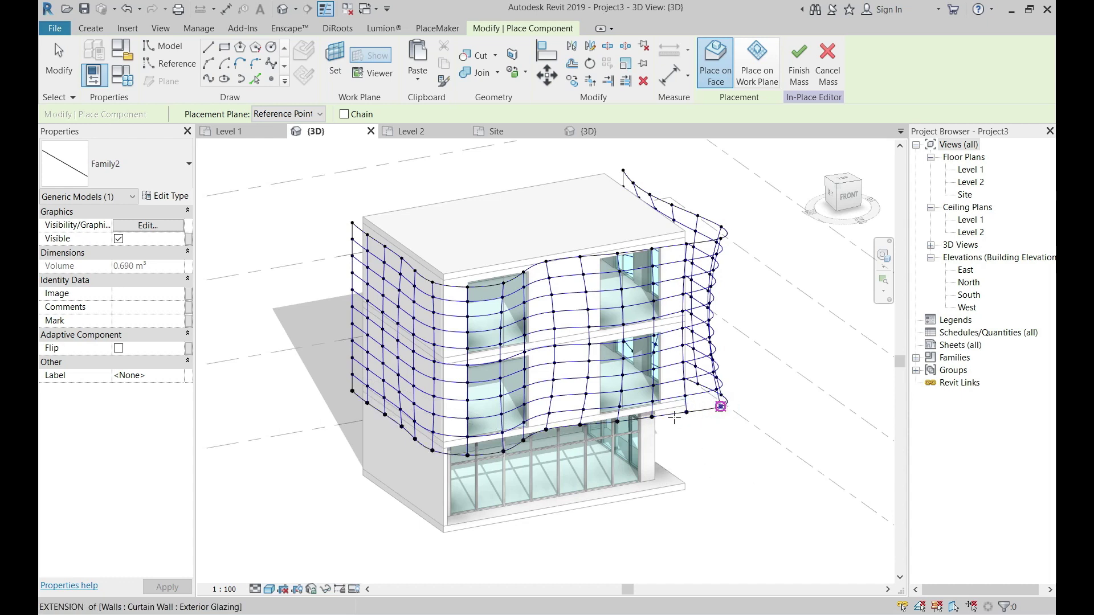
Place the adaptive tube through the divided surface's bottom row of nodes, around the facade to the last node.
shift+middle_drag(674, 418, 644, 452)
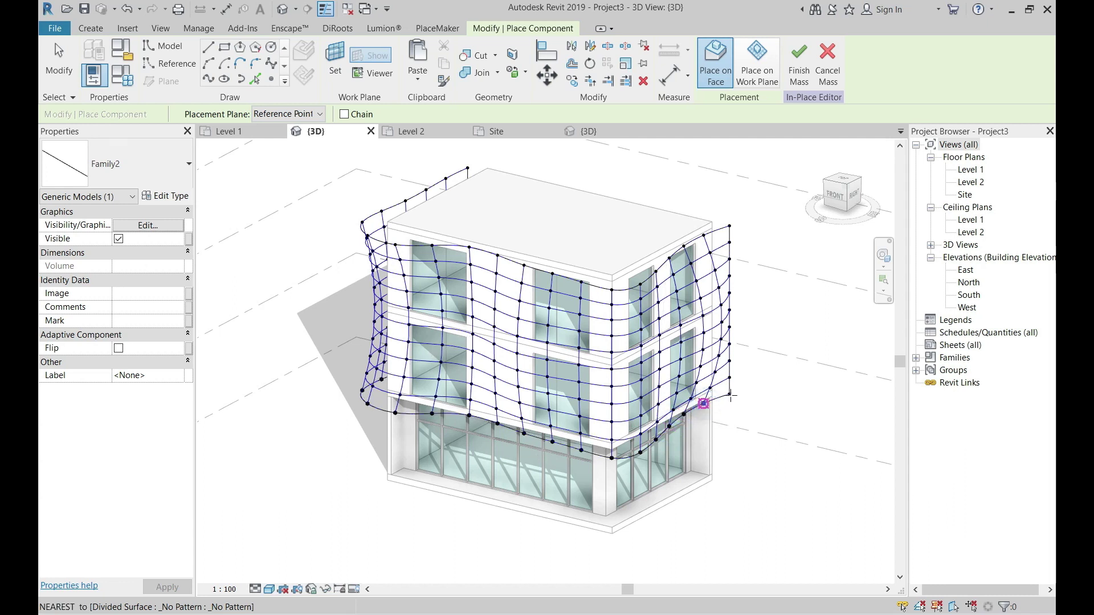
click(696, 451)
key(Escape)
Select the tube placed along the bottom edge and repeat it over all grid rows of the divided surface.
scroll(377, 412, up, 3)
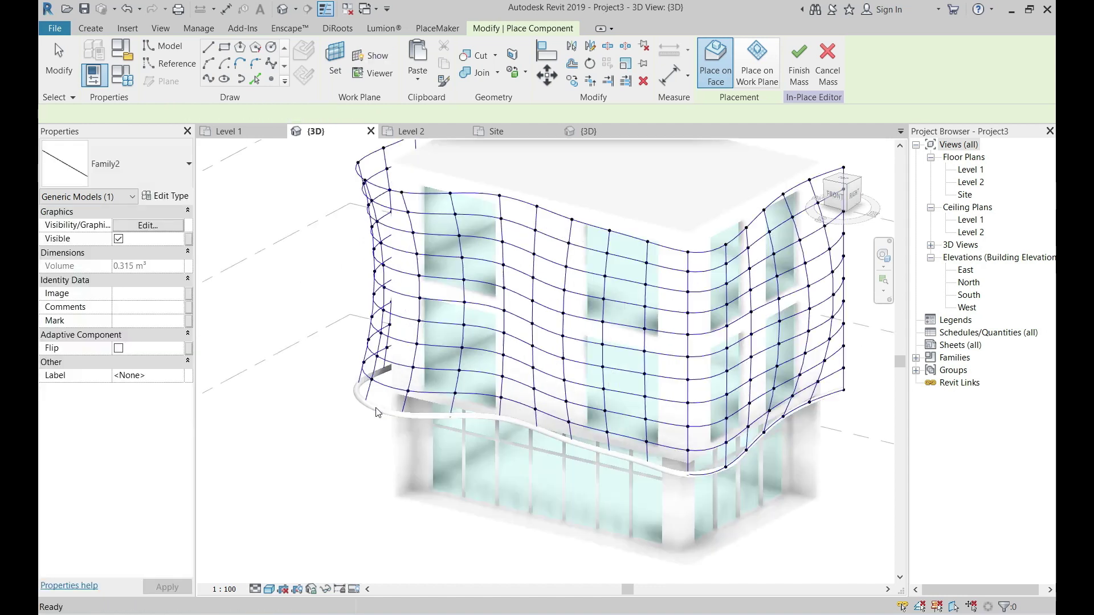
scroll(377, 412, up, 5)
click(381, 412)
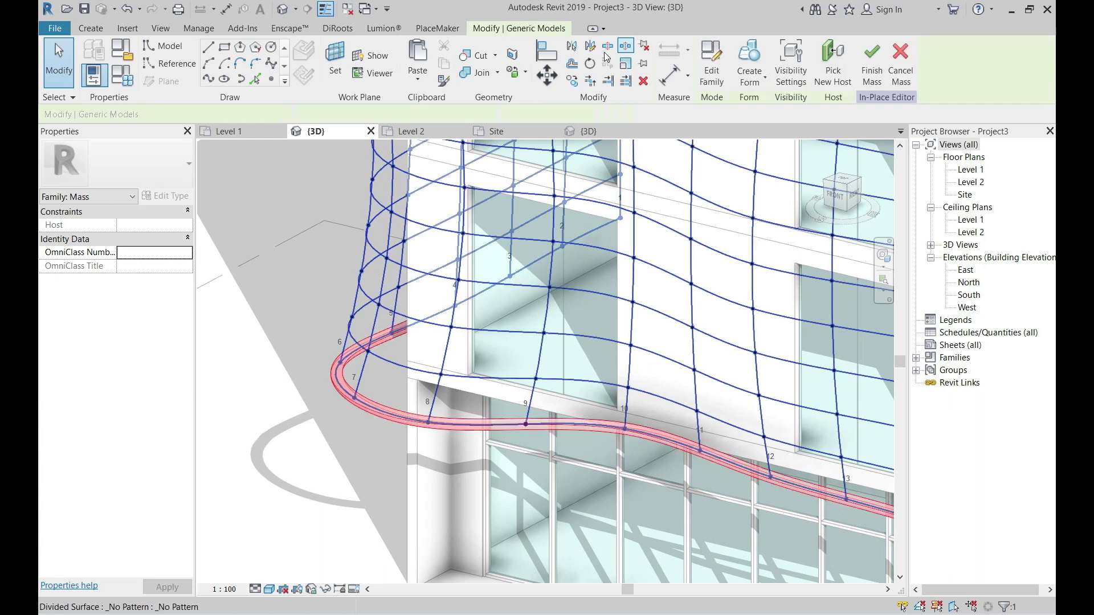
click(608, 64)
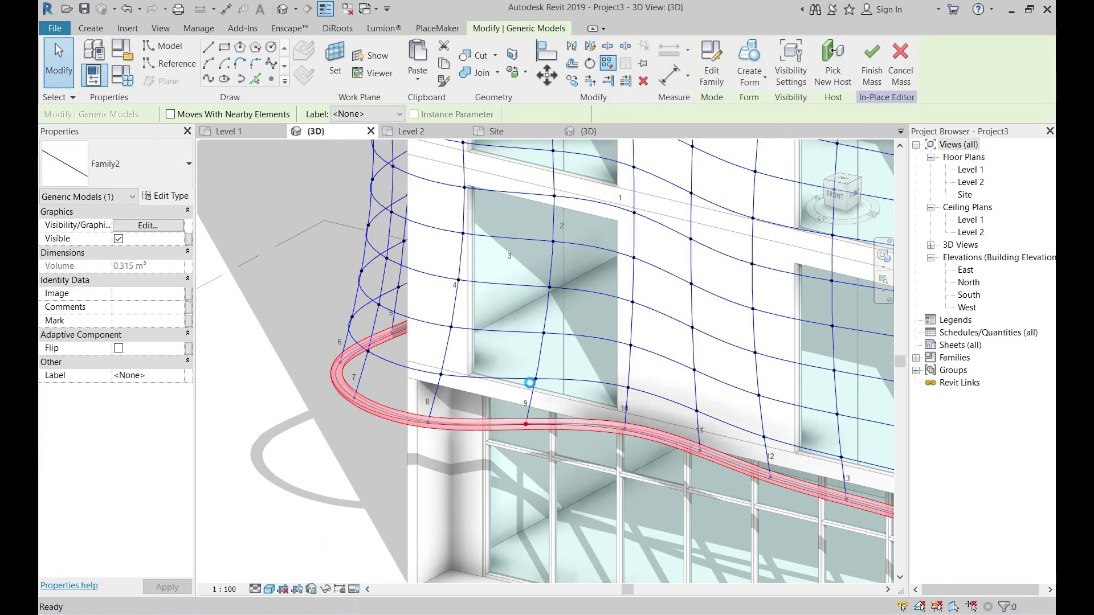
scroll(519, 409, down, 3)
middle_drag(519, 409, 508, 397)
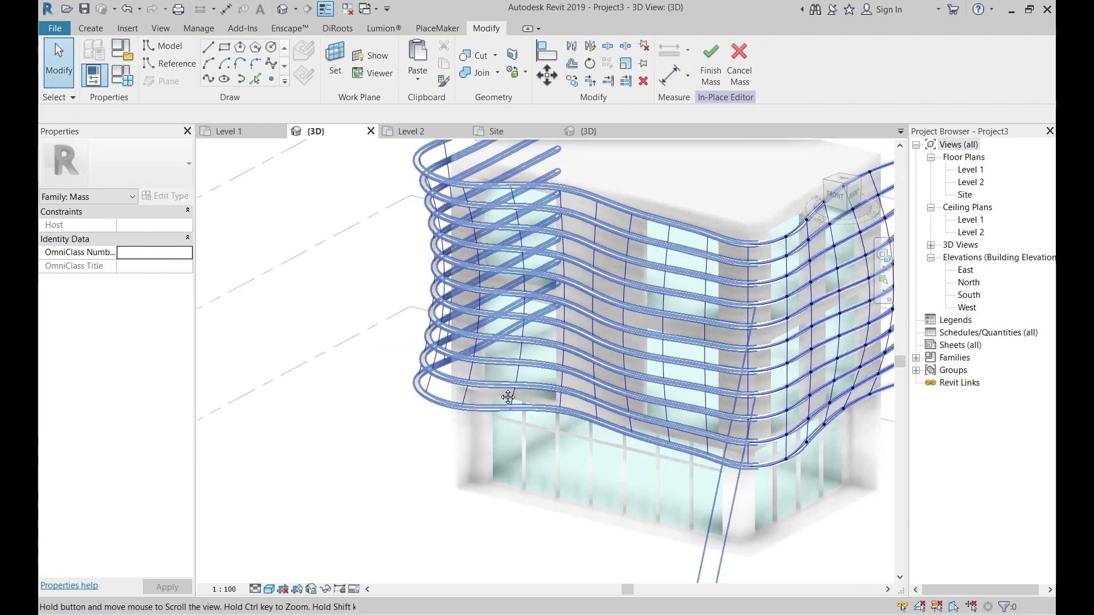
scroll(508, 397, down, 3)
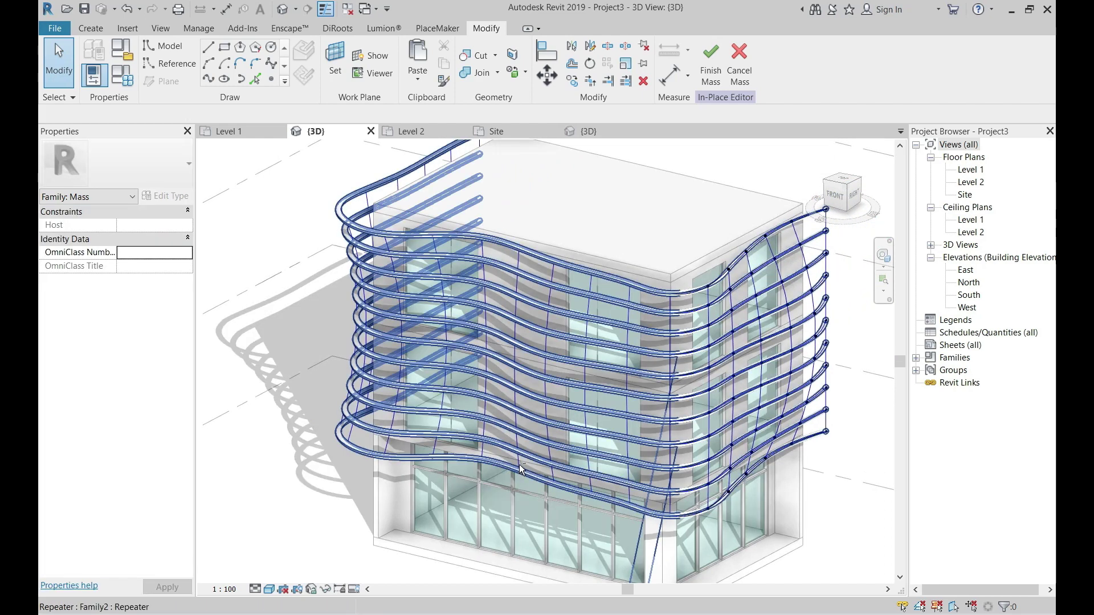
shift+middle_drag(520, 468, 420, 265)
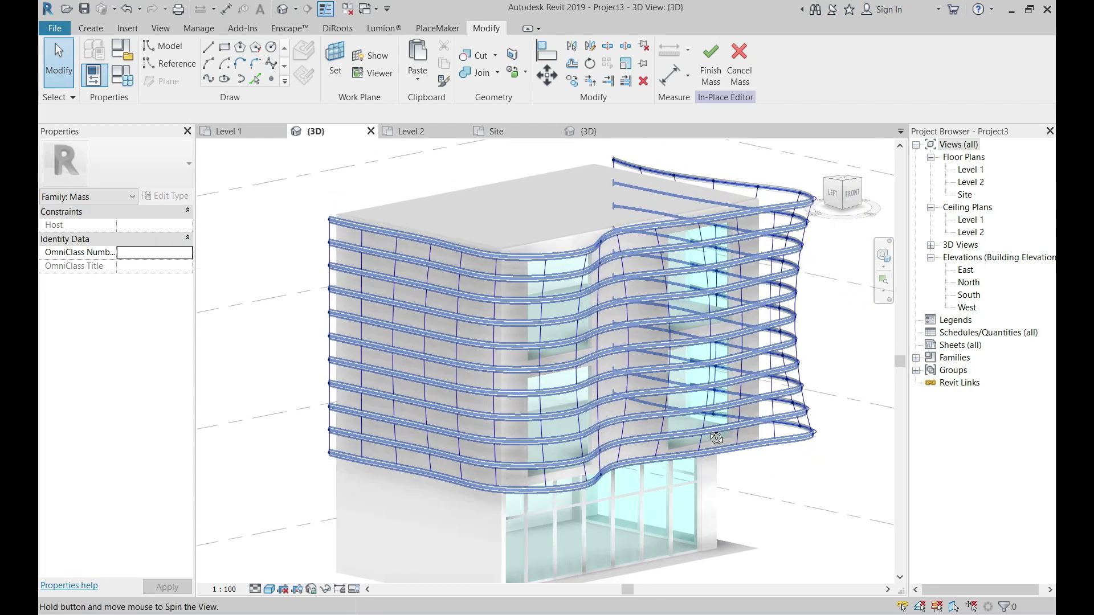
Reduce the repeated tubes' thickness by setting the Family2 type parameter R to 5.00.
click(415, 262)
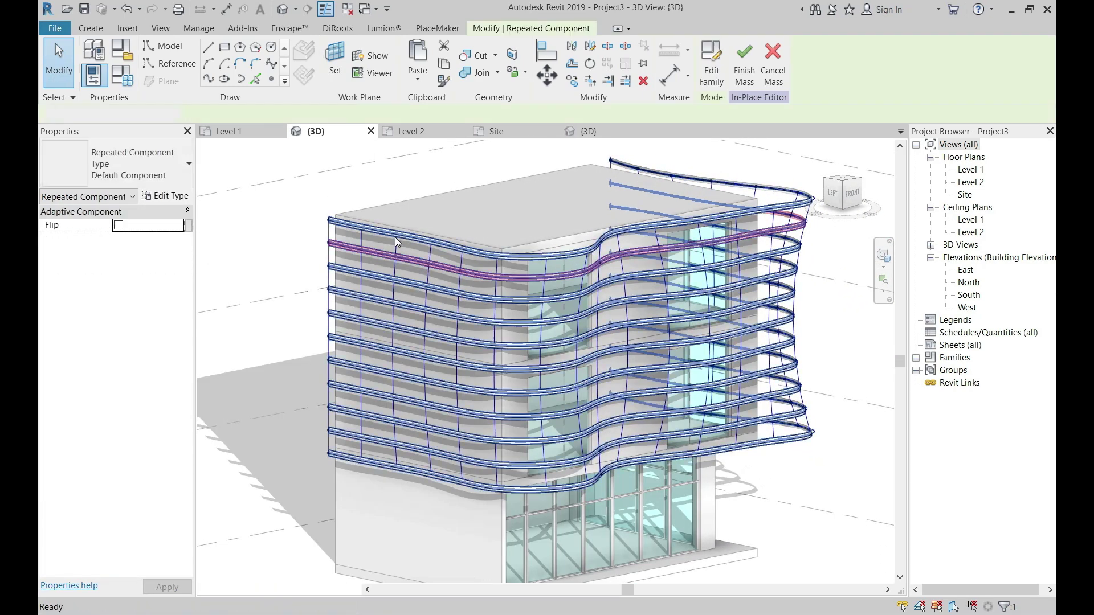
click(173, 198)
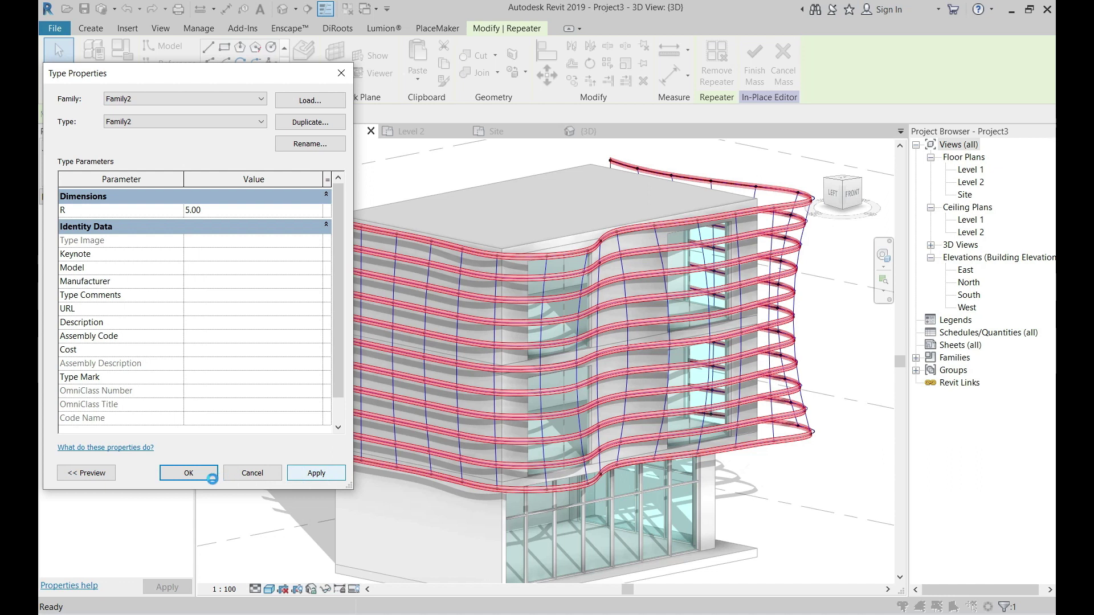
click(206, 484)
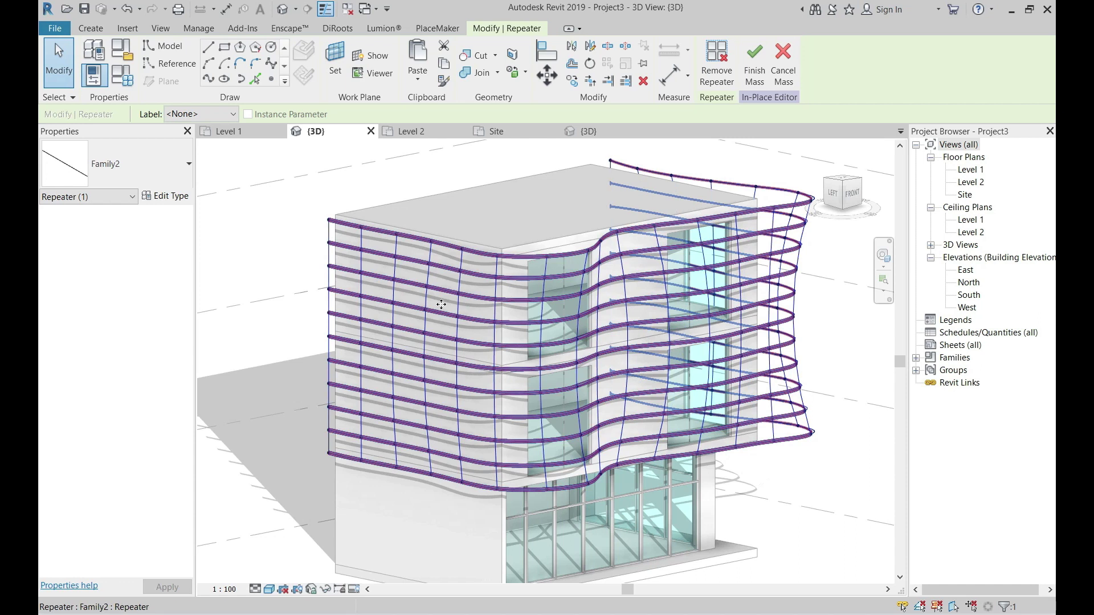
key(Escape)
Set the divided surface's U Grid number to 20.
click(362, 263)
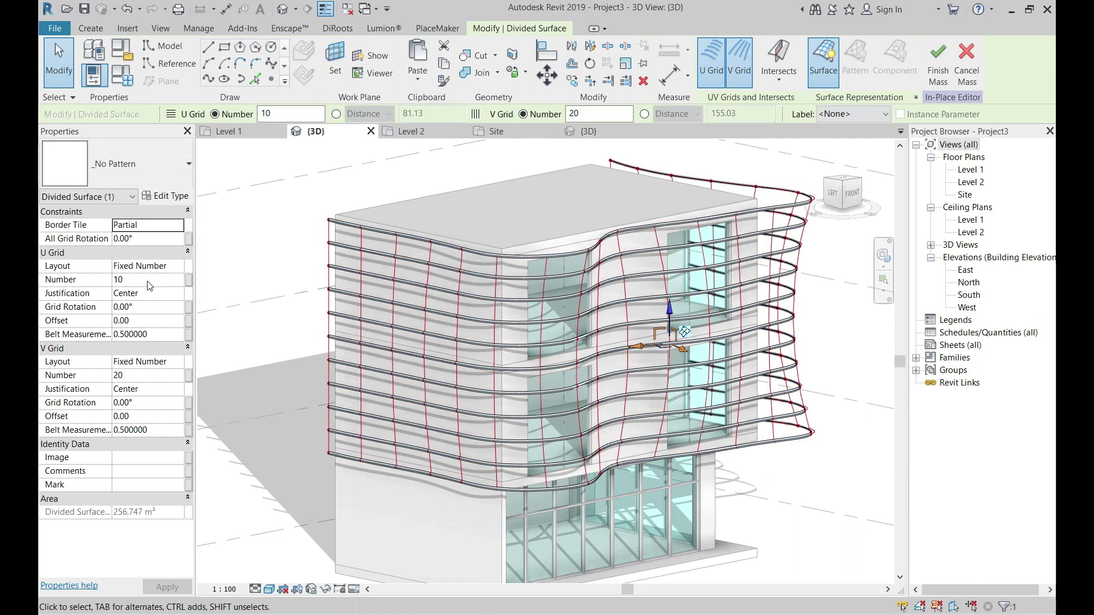
click(148, 280)
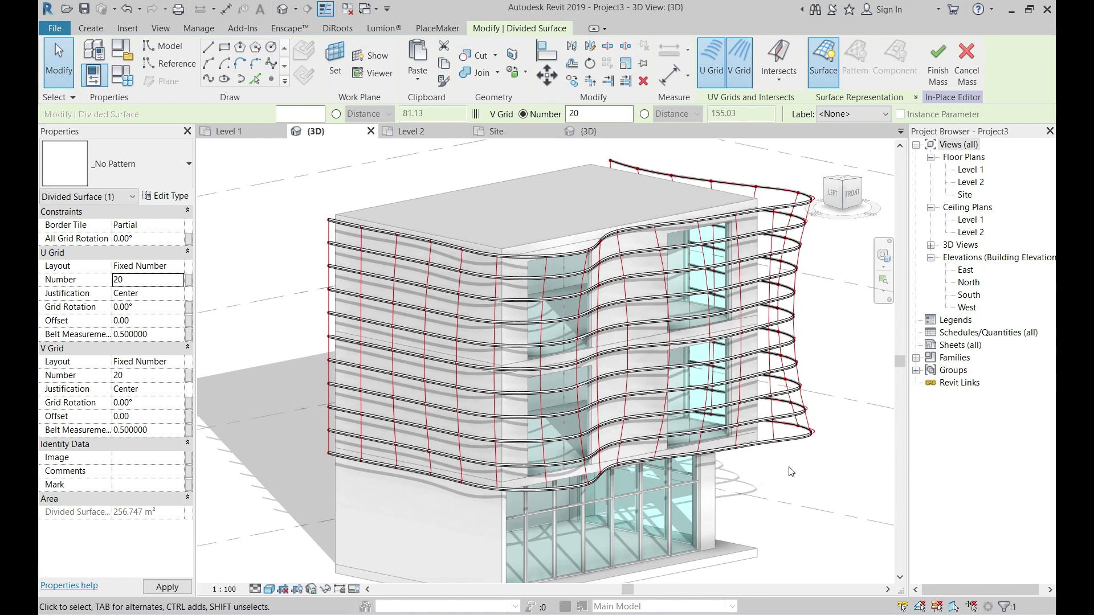
shift+middle_drag(802, 478, 596, 501)
key(Escape)
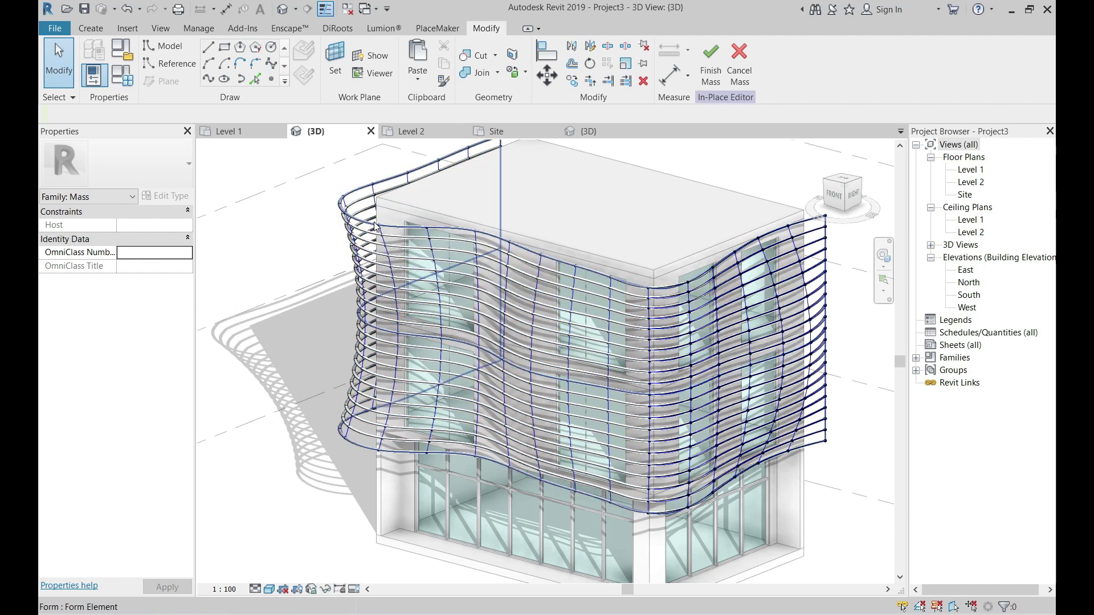
Show the mass form in X-Ray and pull a mid-height profile point on the front facade outward.
click(393, 226)
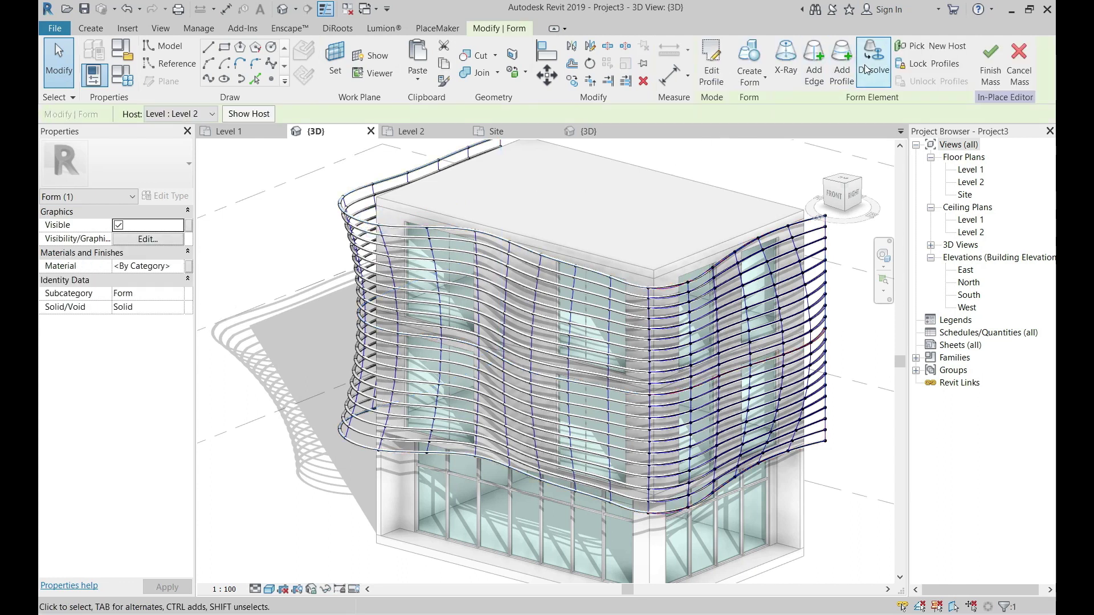
click(787, 63)
key(Escape)
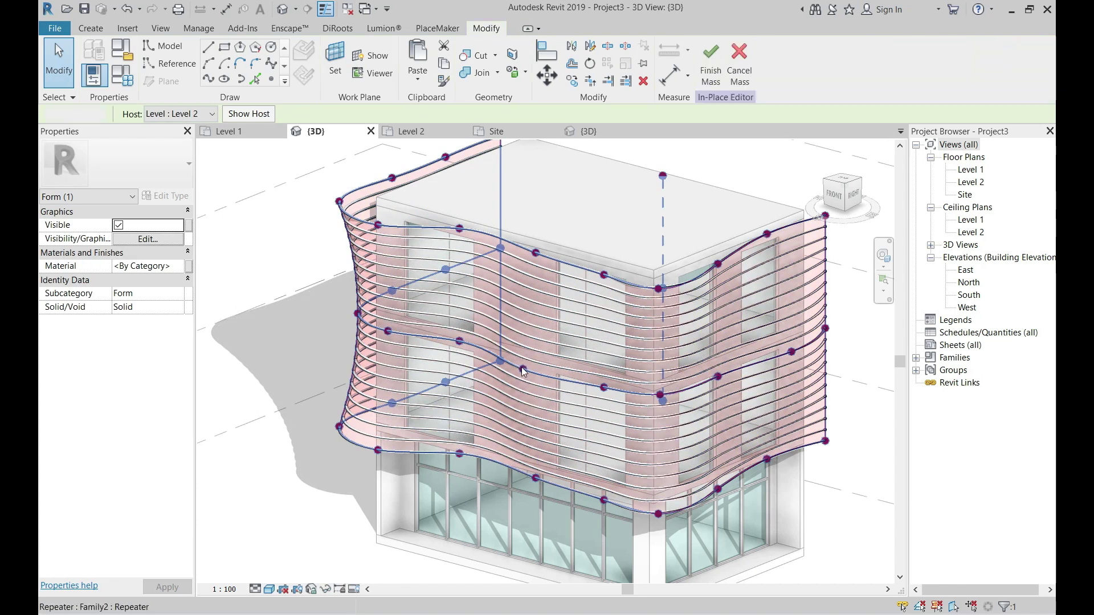
click(523, 369)
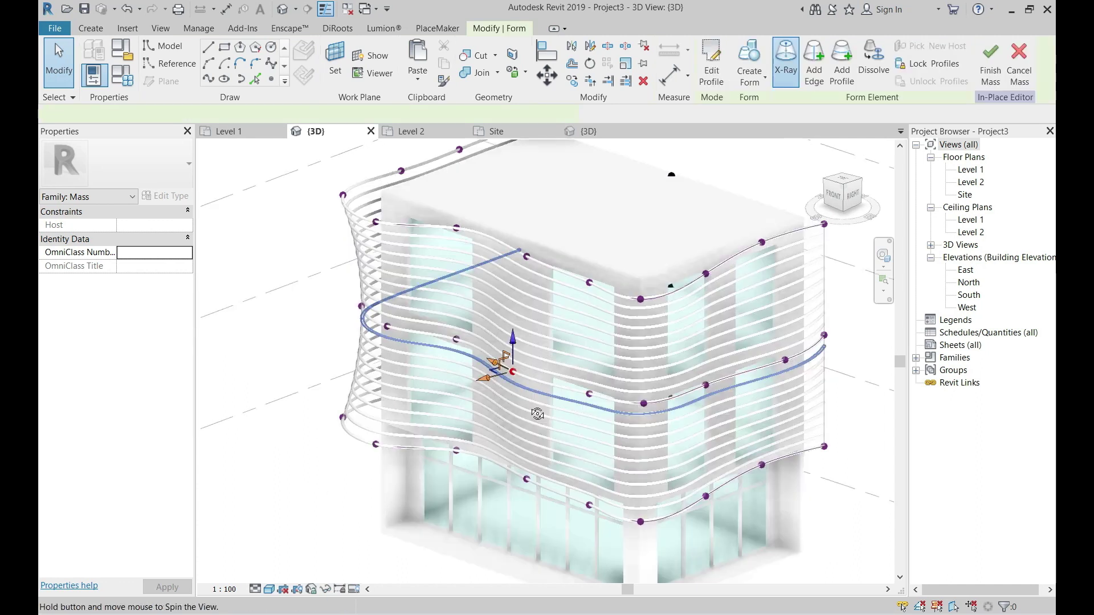
shift+middle_drag(535, 410, 438, 364)
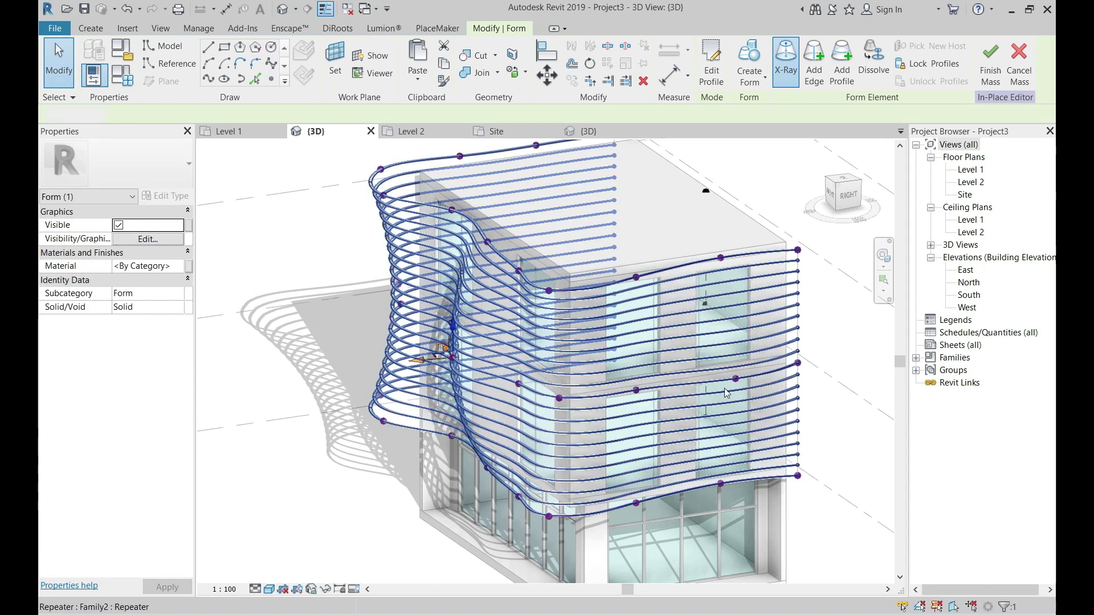
key(Escape)
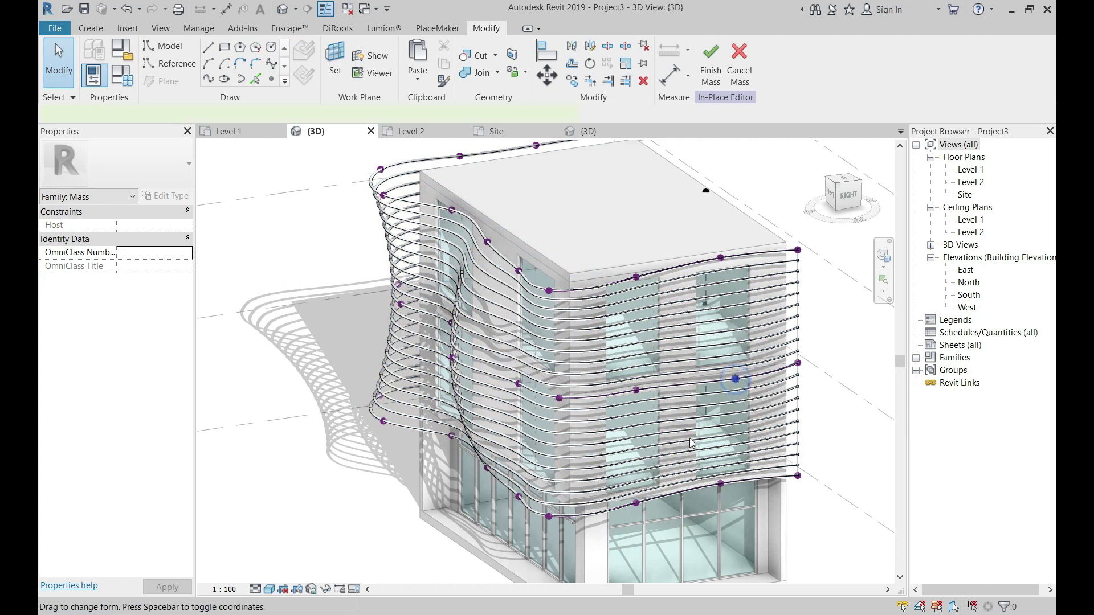
Pull the mid-height profile point near the far end of the right-hand facade outward from the building.
click(691, 443)
shift+middle_drag(691, 443, 824, 379)
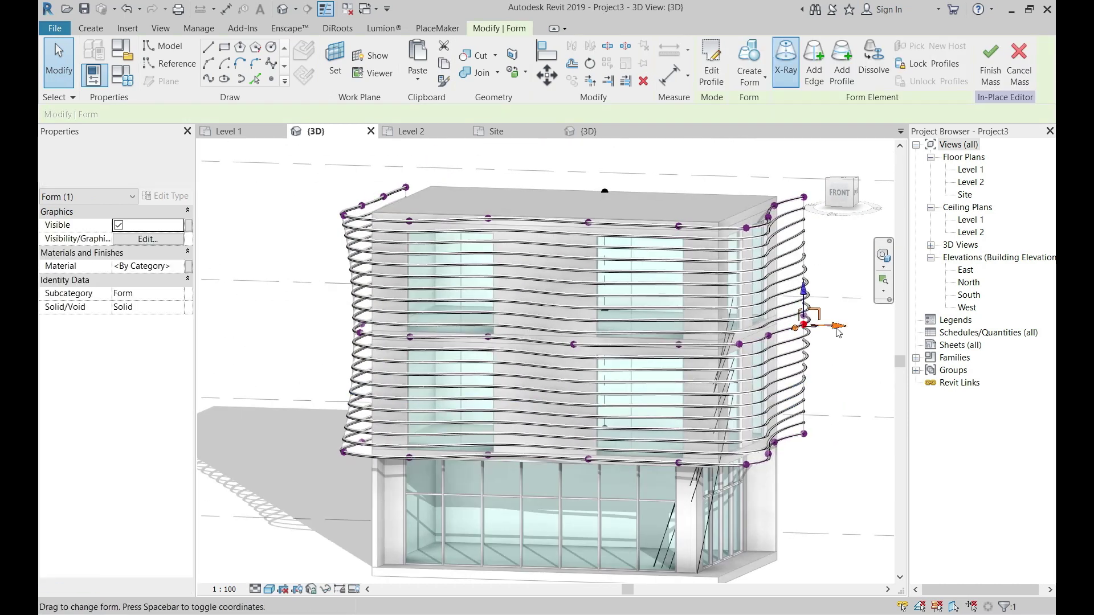
drag(839, 332, 848, 333)
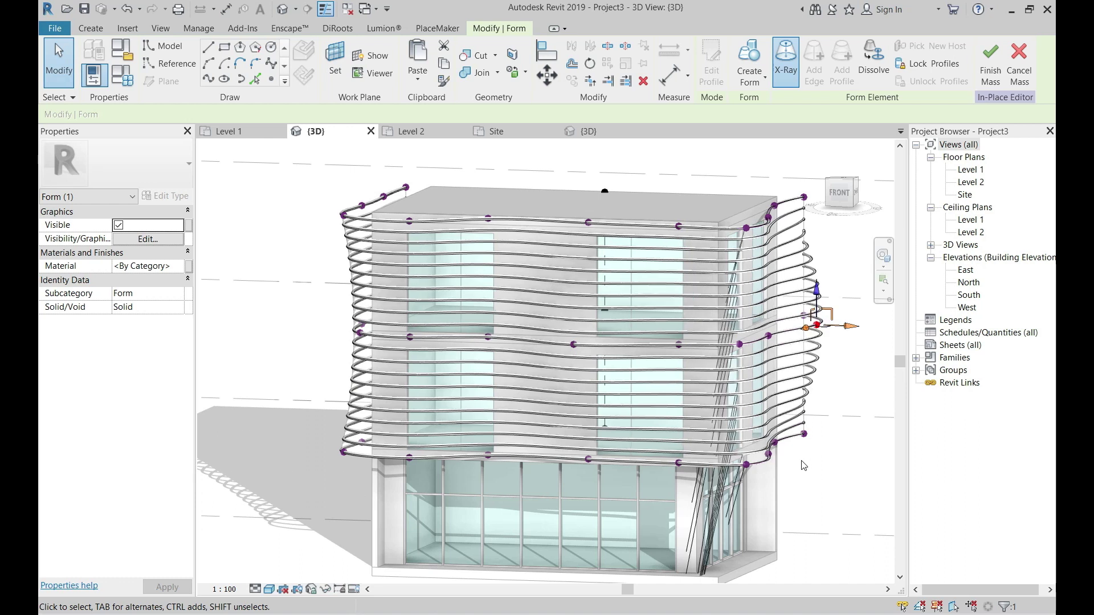
click(801, 490)
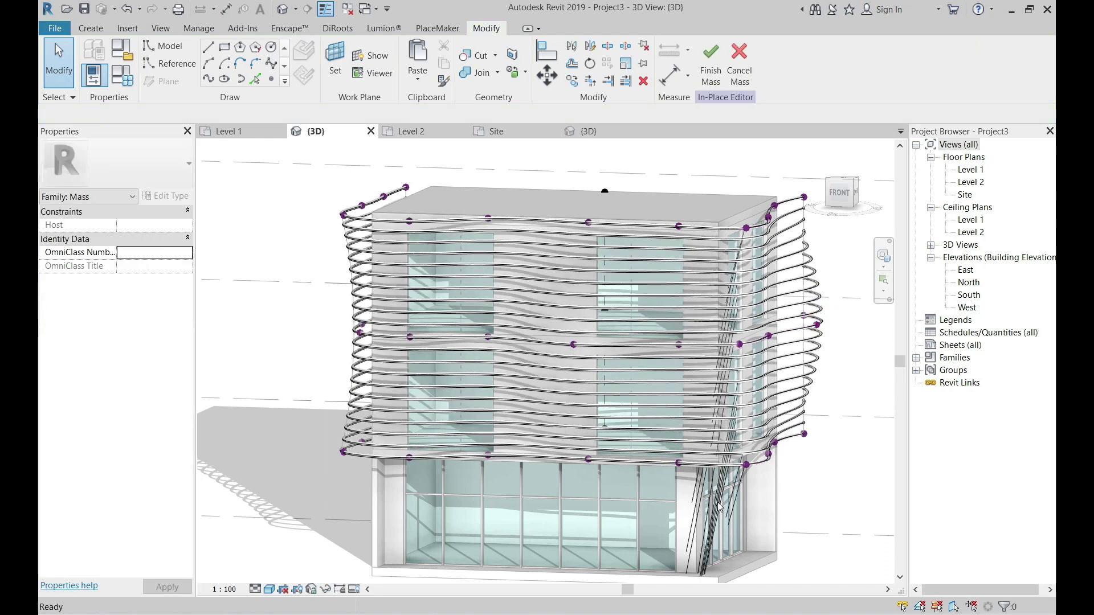
scroll(721, 507, down, 3)
mouse_move(721, 507)
shift+middle_down()
mouse_move(697, 528)
mouse_move(733, 535)
mouse_move(701, 570)
shift+middle_up()
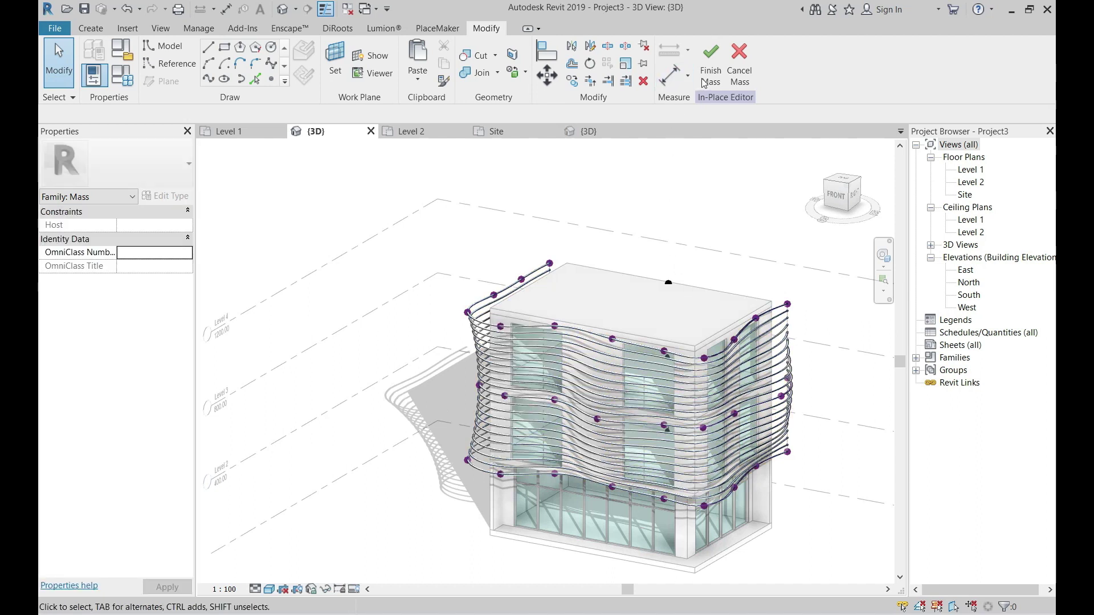